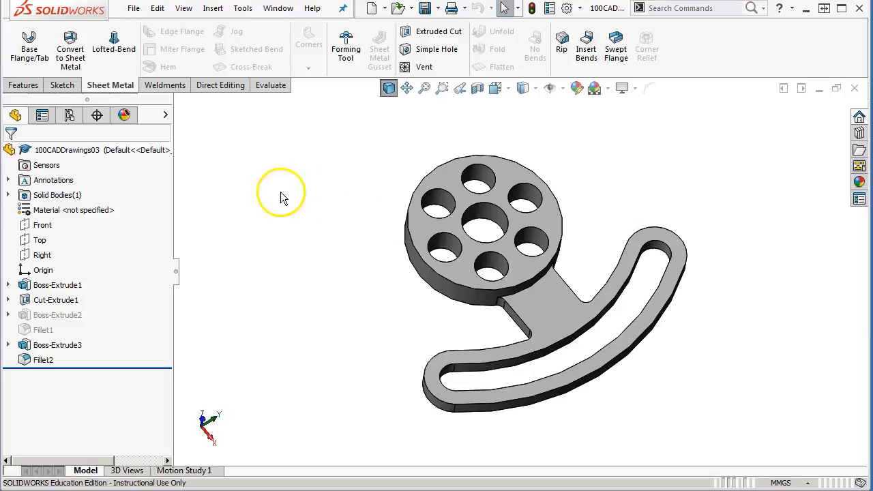
click(133, 10)
click(140, 31)
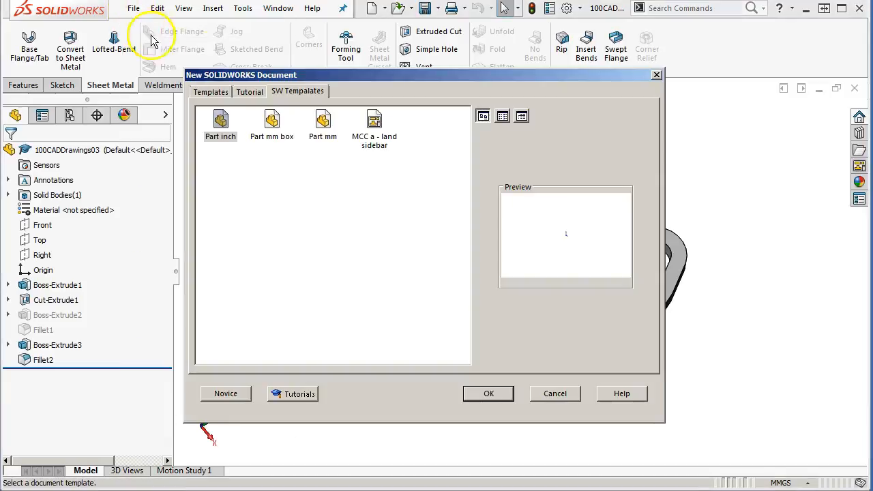
click(217, 91)
double_click(430, 129)
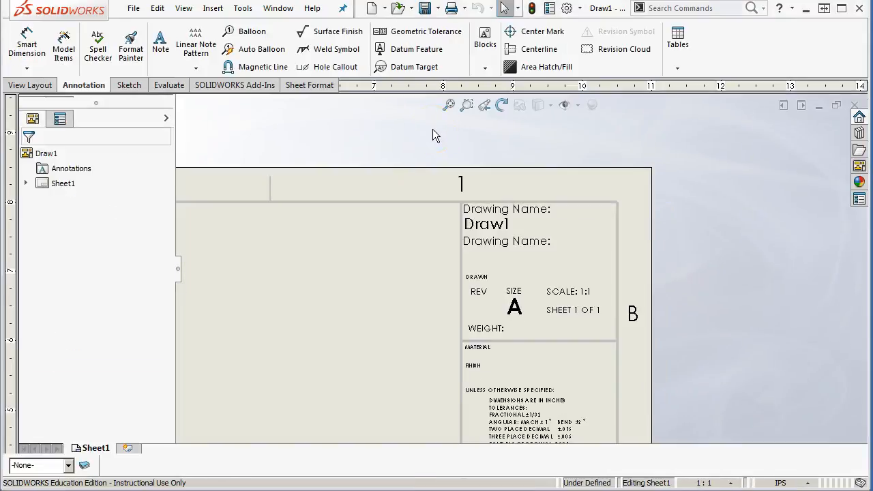
click(450, 105)
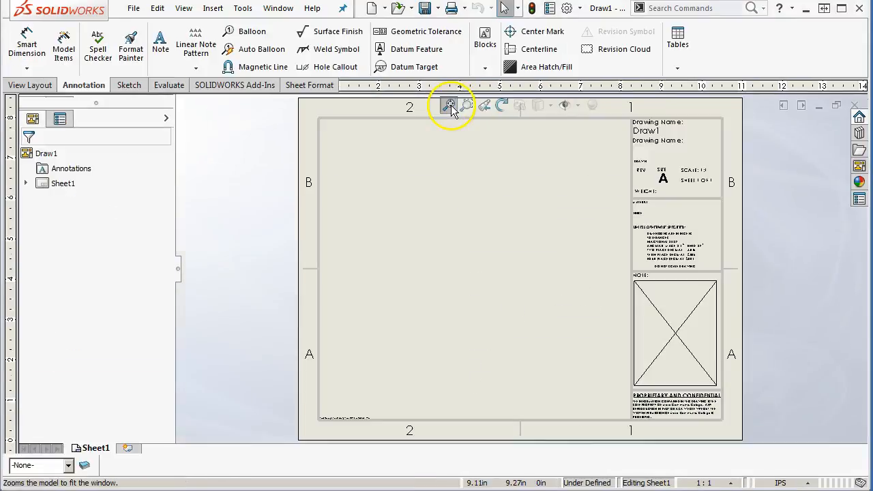
click(853, 106)
Create a new drawing from the tutorial drawing template using the standard A (ANSI) Landscape sheet size
click(133, 9)
click(146, 33)
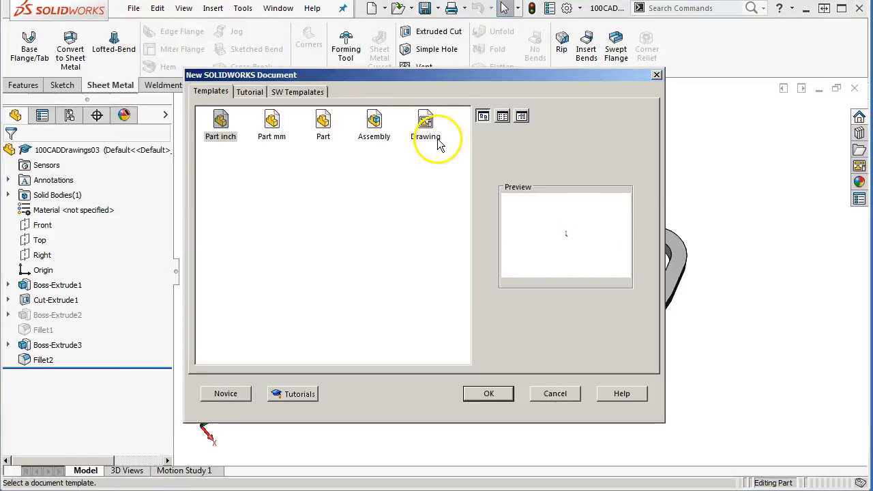
click(249, 92)
click(323, 124)
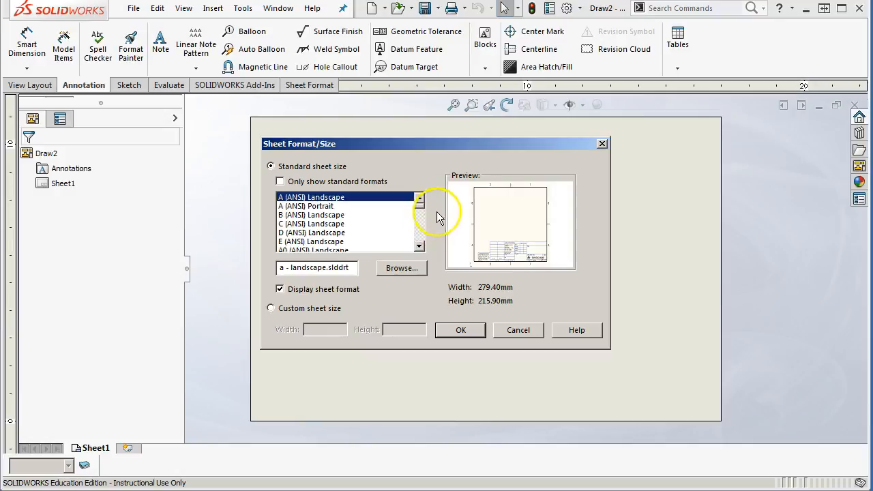
click(280, 182)
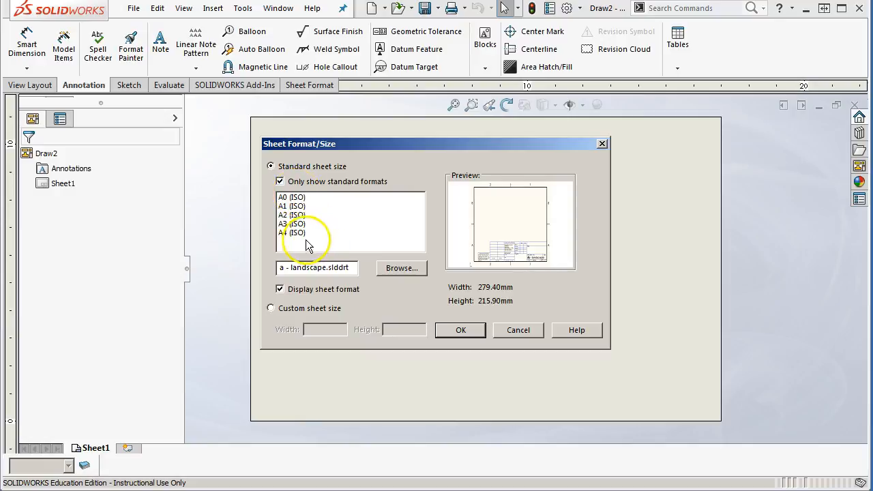
click(279, 182)
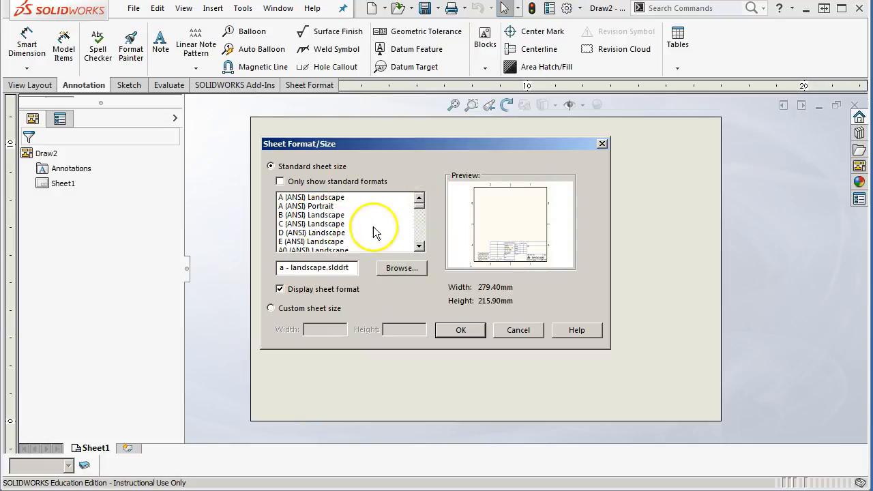
click(319, 197)
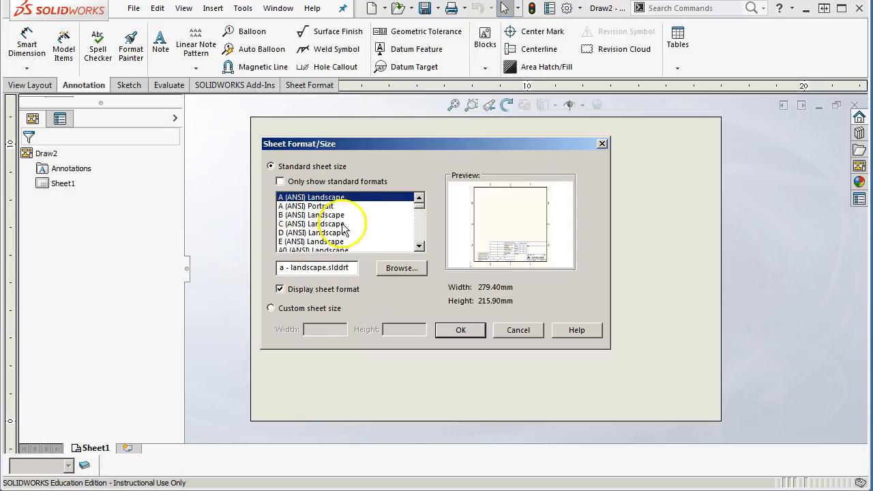
click(465, 330)
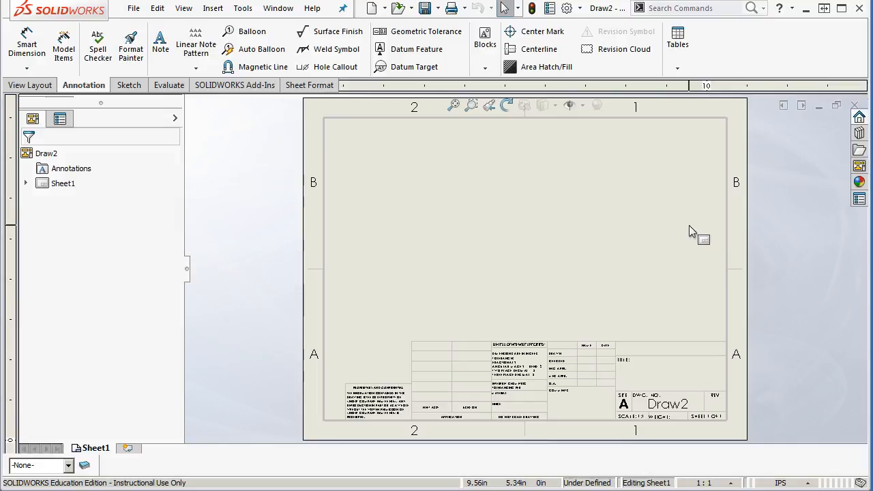
Set the type of projection of Sheet1 to First angle in the sheet properties
click(610, 247)
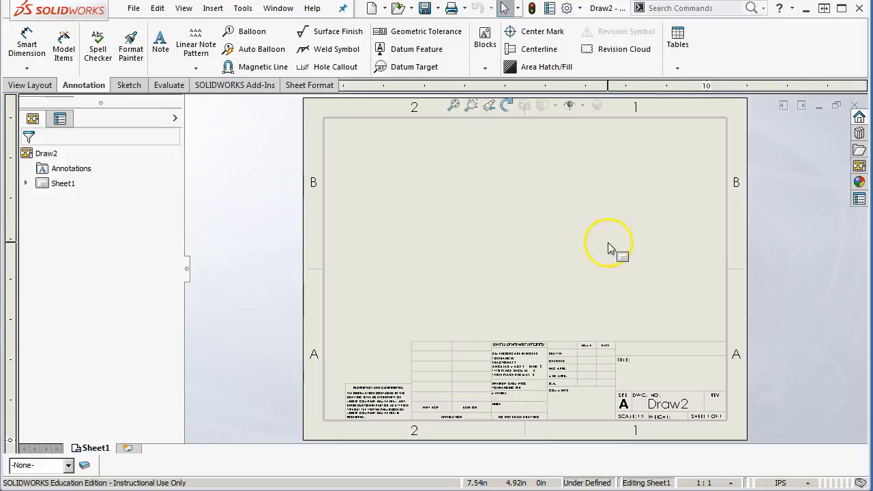
right_click(460, 166)
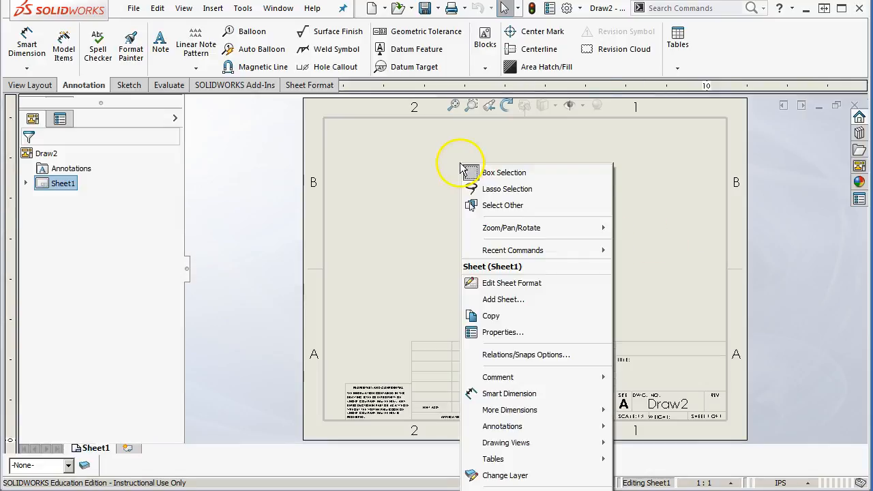
click(498, 332)
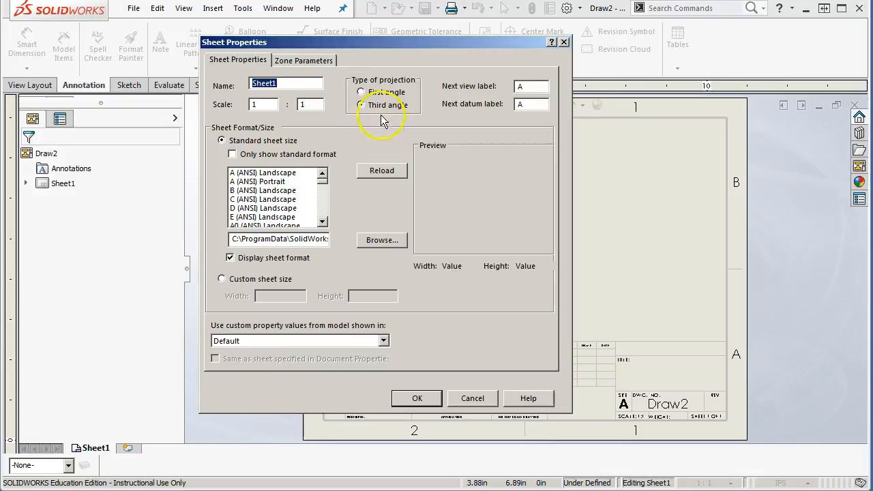
click(362, 93)
click(407, 399)
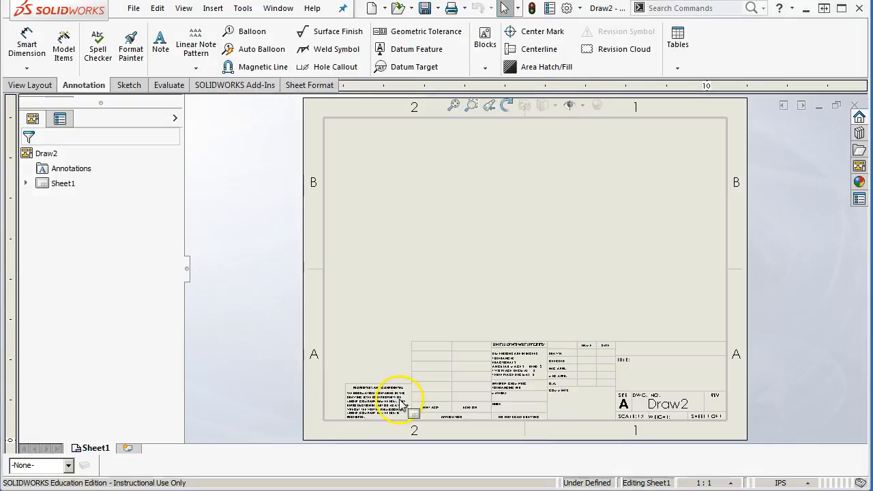
click(30, 85)
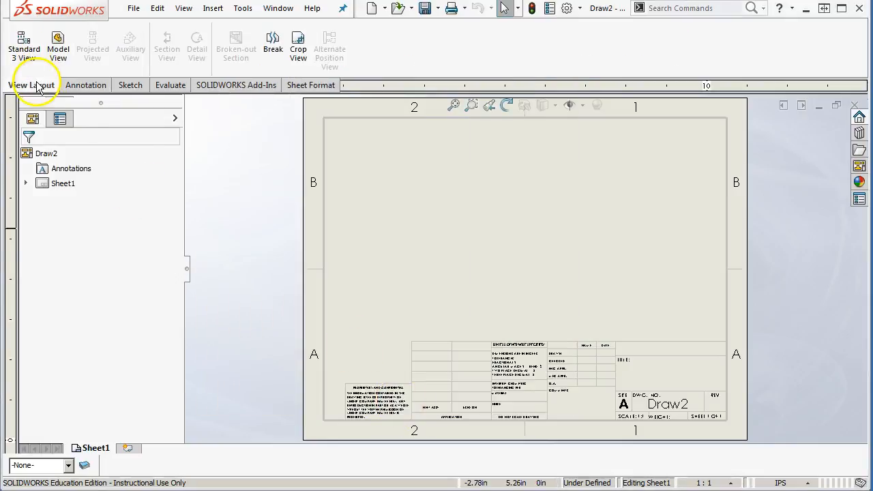
click(58, 47)
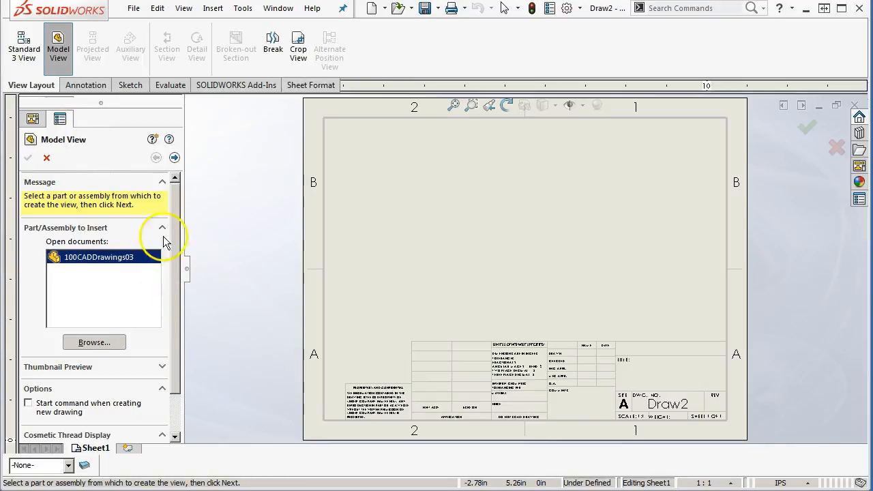
click(175, 158)
drag(176, 195, 183, 276)
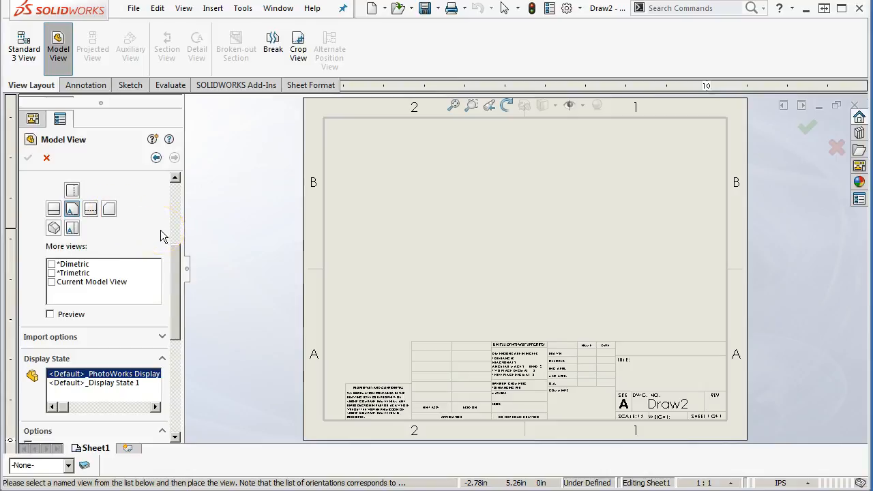
click(47, 157)
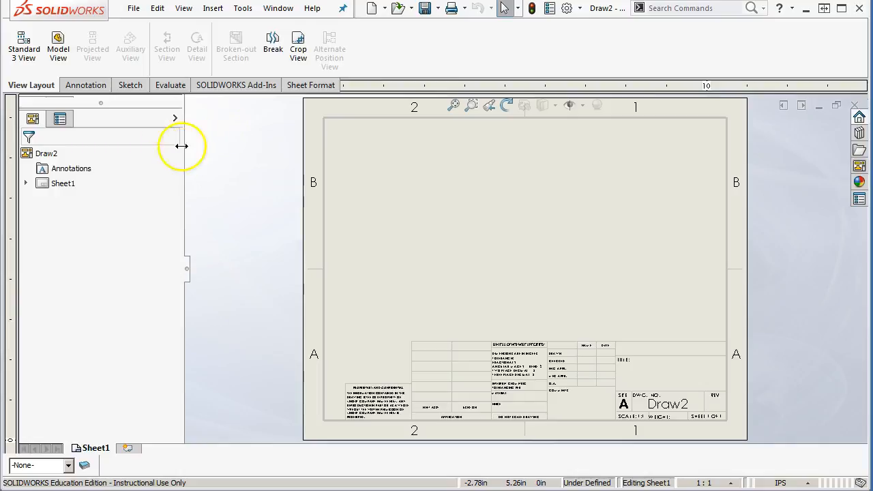
Examine the sheet's properties and the full list of commands available for Sheet1
right_click(336, 155)
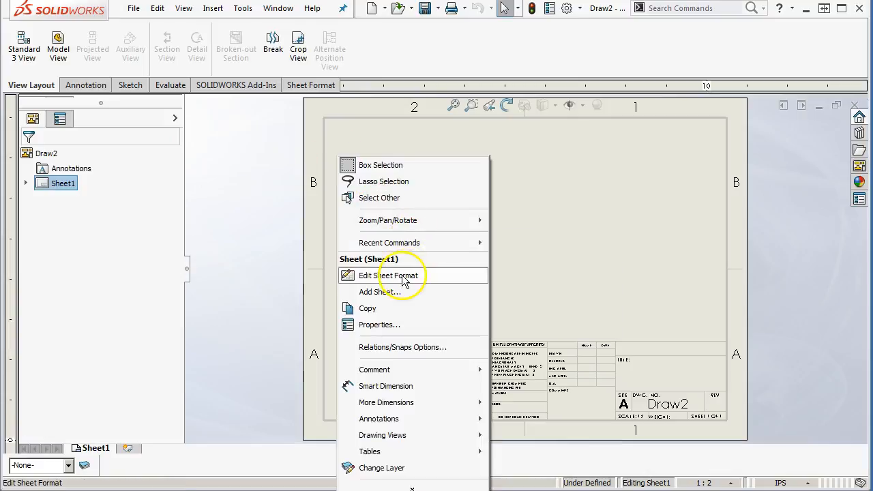
right_click(536, 217)
click(575, 343)
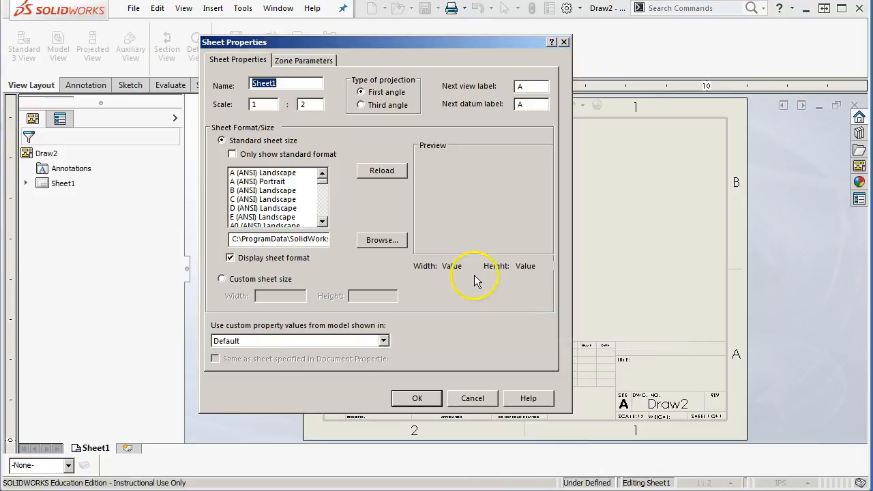
click(471, 400)
right_click(404, 172)
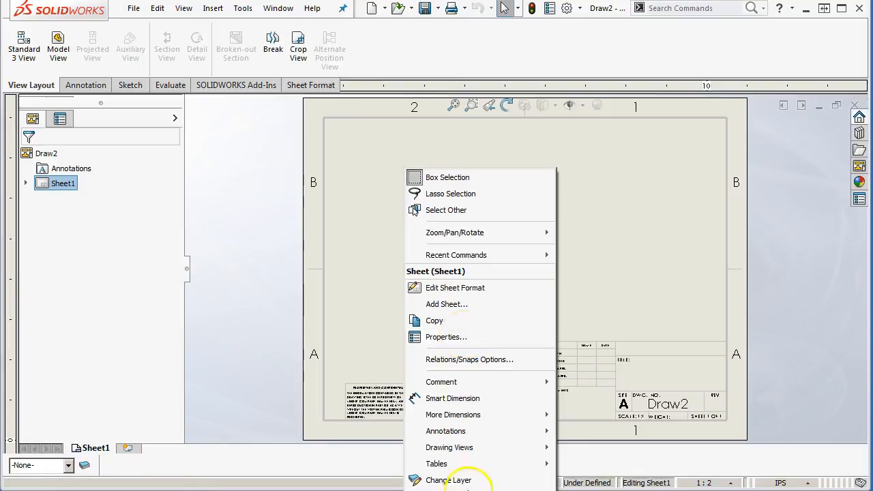
click(480, 487)
click(477, 489)
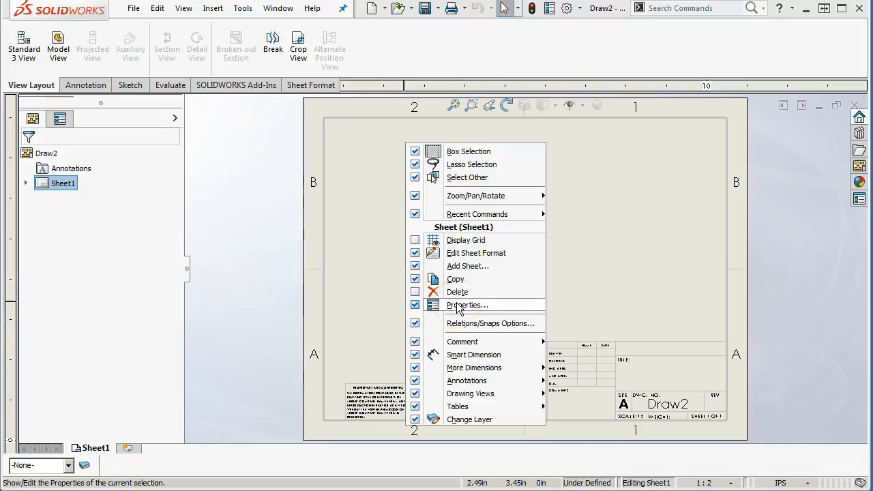
click(368, 174)
Try Third angle projection and the custom sheet size option in the sheet properties, and discard the changes
right_click(368, 172)
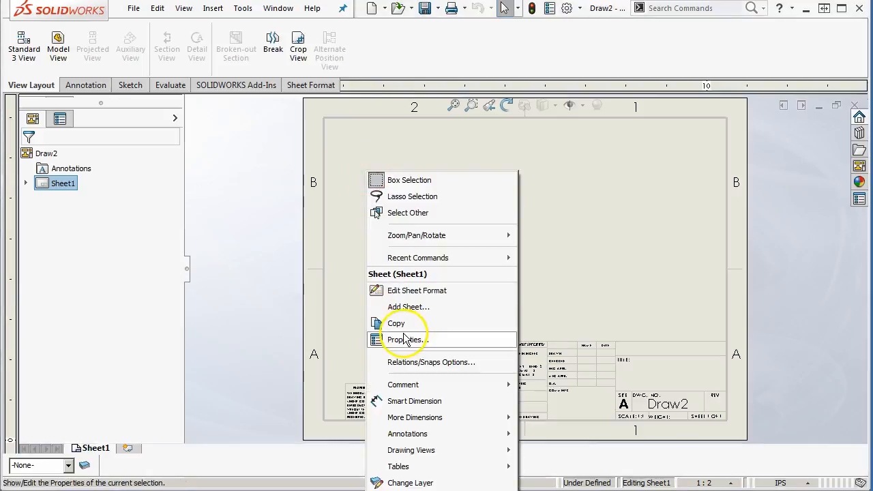
click(376, 334)
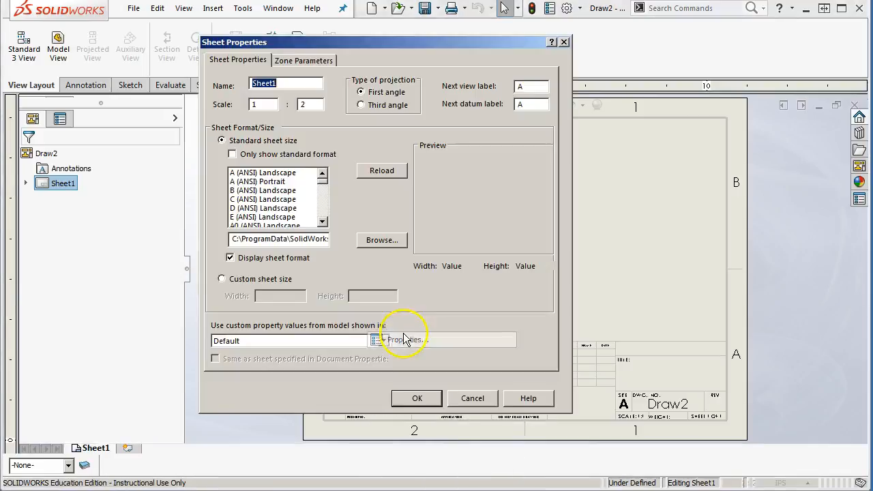
click(363, 107)
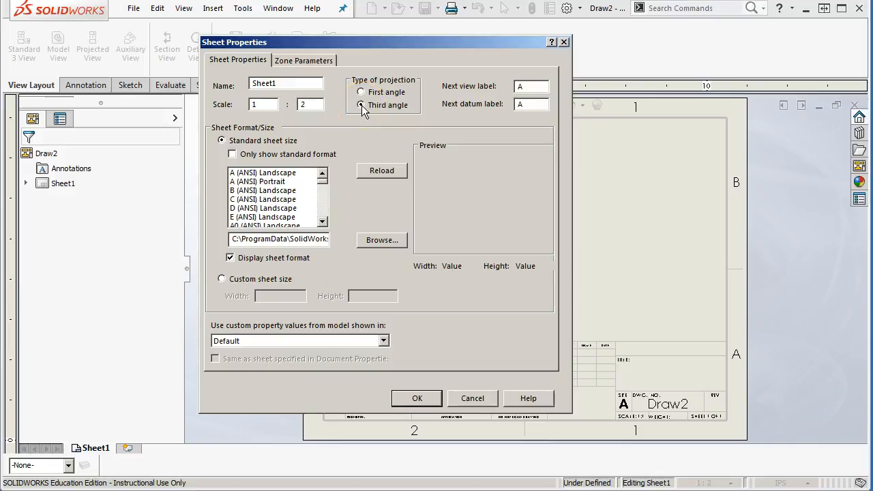
click(311, 104)
click(281, 130)
click(284, 131)
click(343, 134)
click(222, 279)
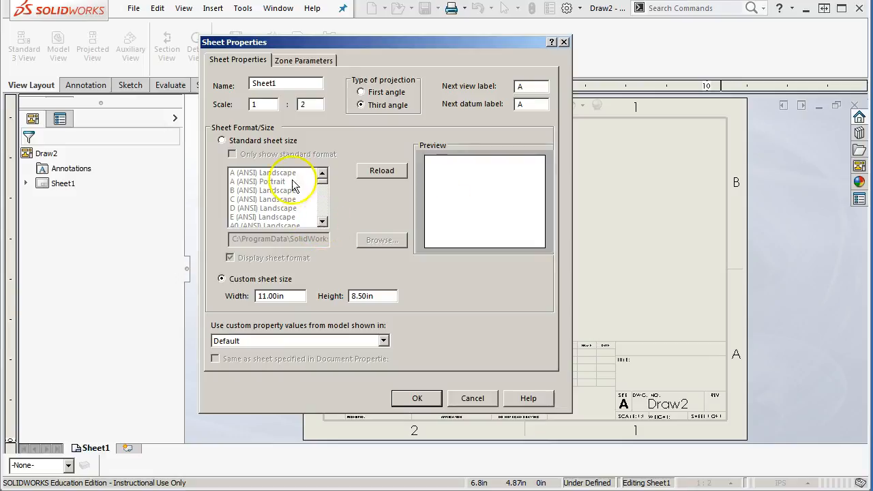
click(221, 142)
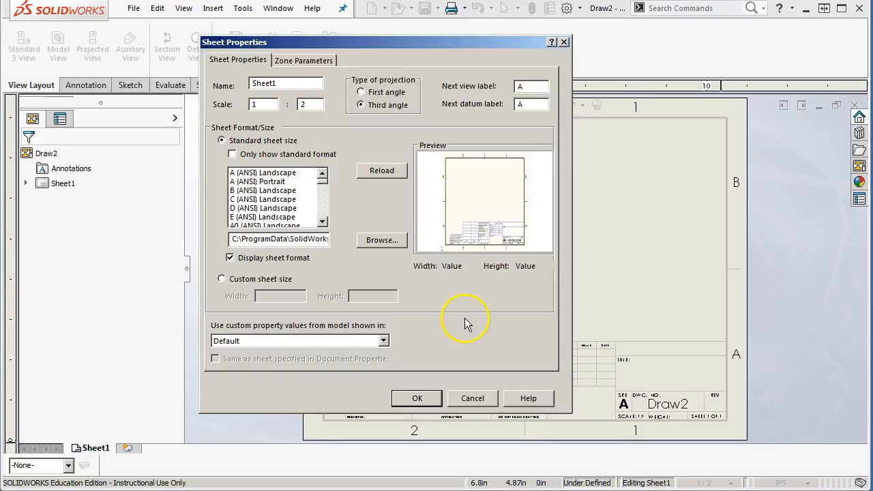
click(473, 398)
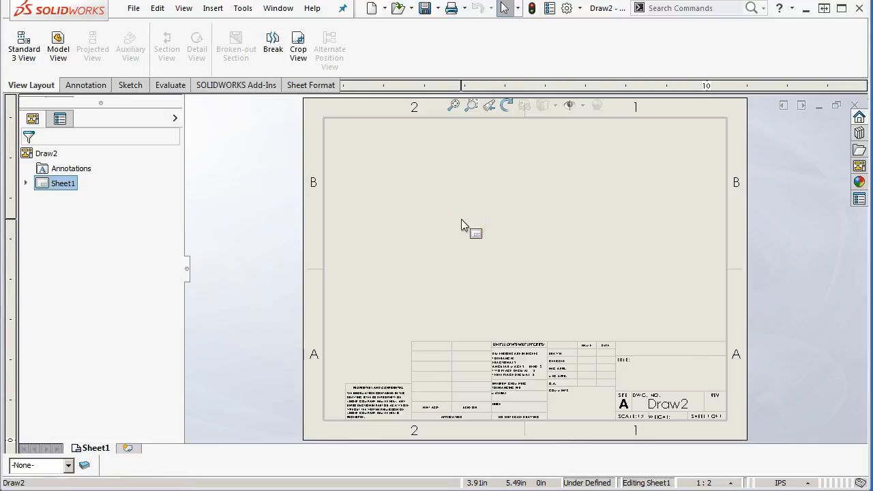
Load the part 100CADDrawings03.SLDPRT into the View Palette
click(469, 202)
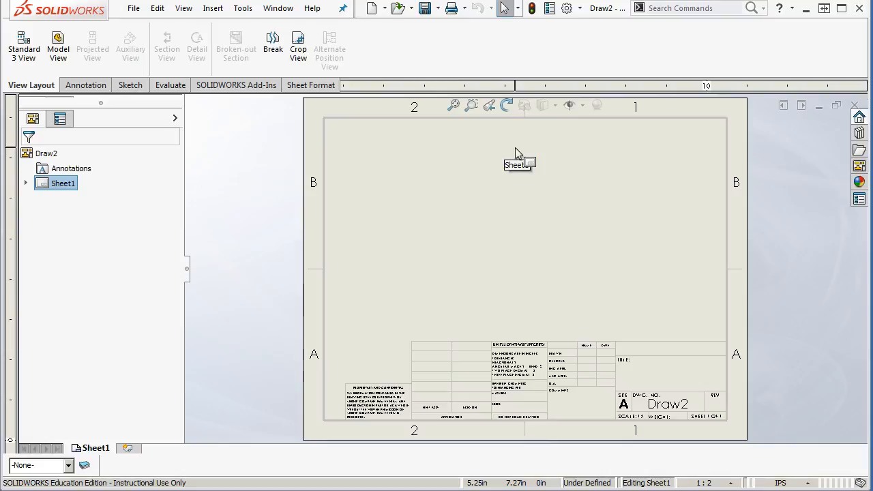
click(859, 165)
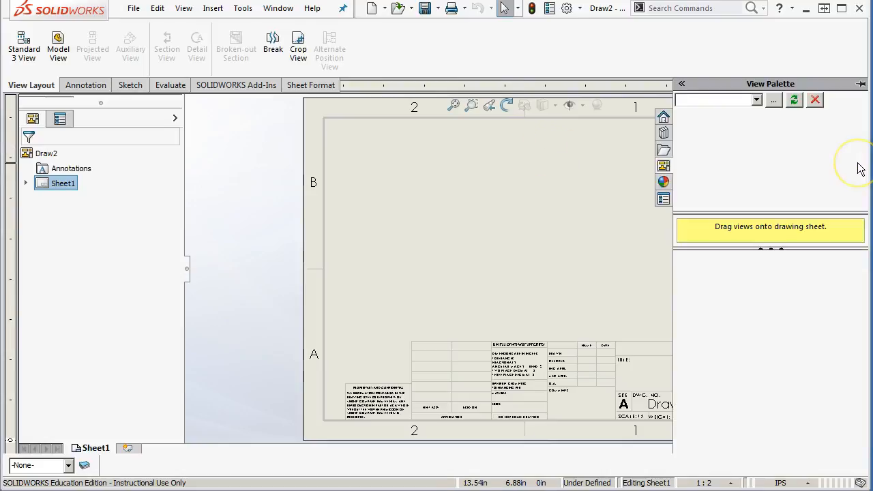
click(857, 176)
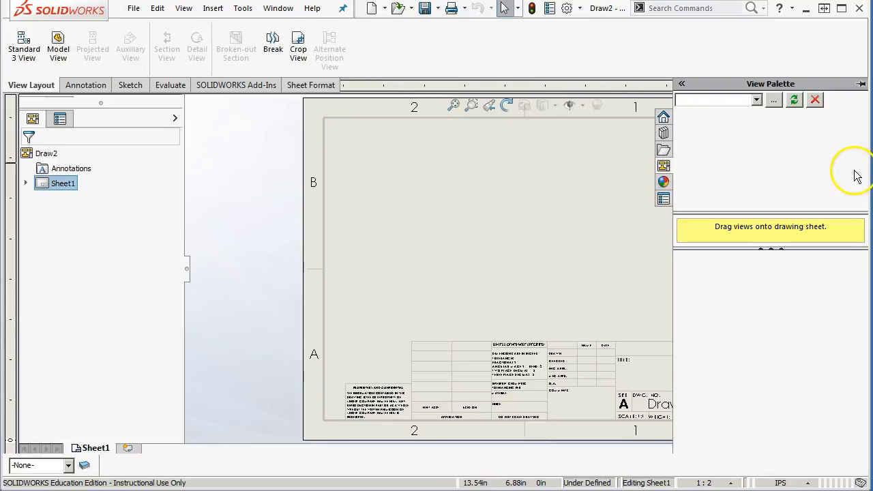
click(773, 100)
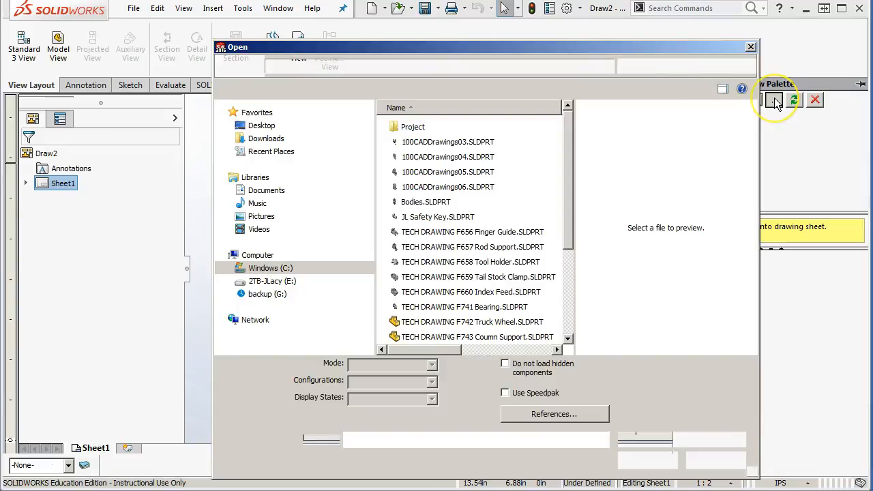
click(443, 142)
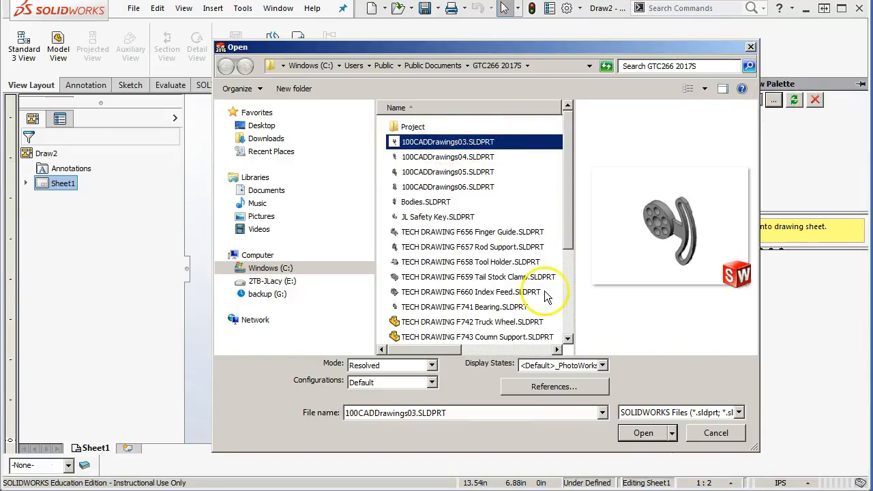
click(633, 432)
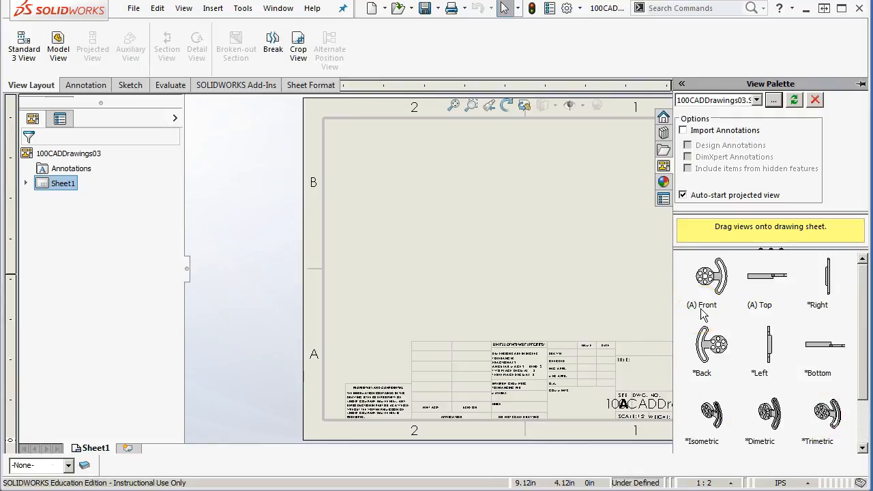
Place the part's Front view on the upper left of the drawing sheet and a projected side view to its right
click(711, 276)
drag(711, 277, 441, 225)
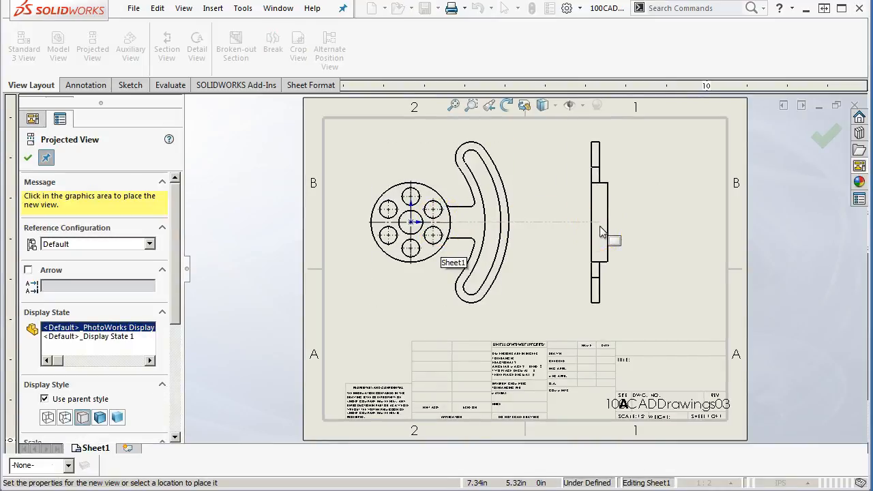
click(628, 226)
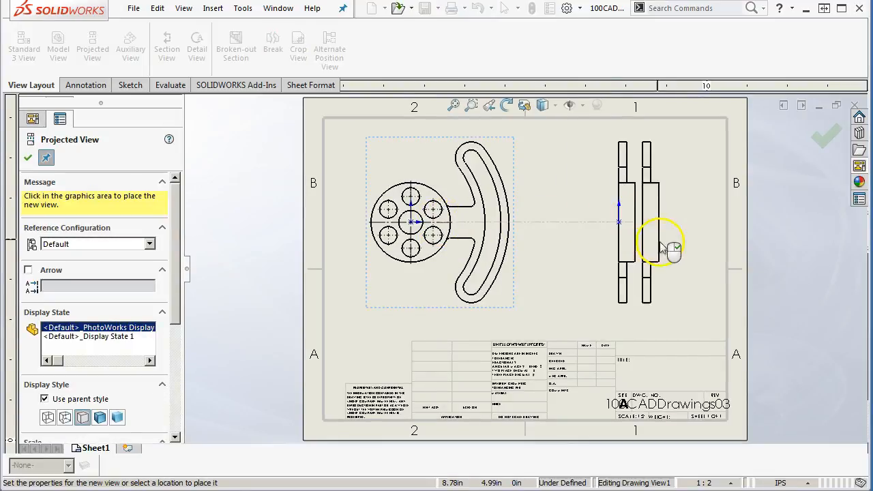
Finish placing projected views, lower the Front view slightly on the sheet, and move the side view closer to it
click(28, 157)
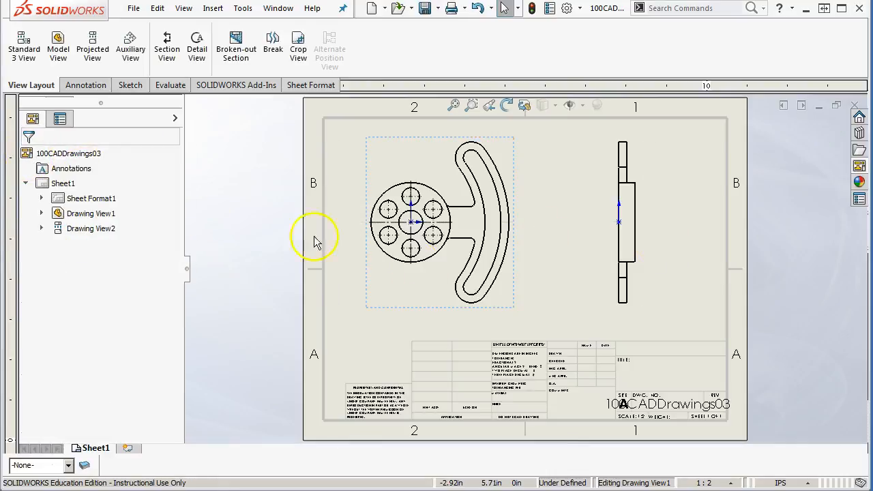
mouse_move(531, 193)
mouse_down()
mouse_move(520, 188)
mouse_move(553, 191)
mouse_move(537, 196)
mouse_move(549, 201)
mouse_move(513, 196)
mouse_up()
drag(611, 202, 571, 204)
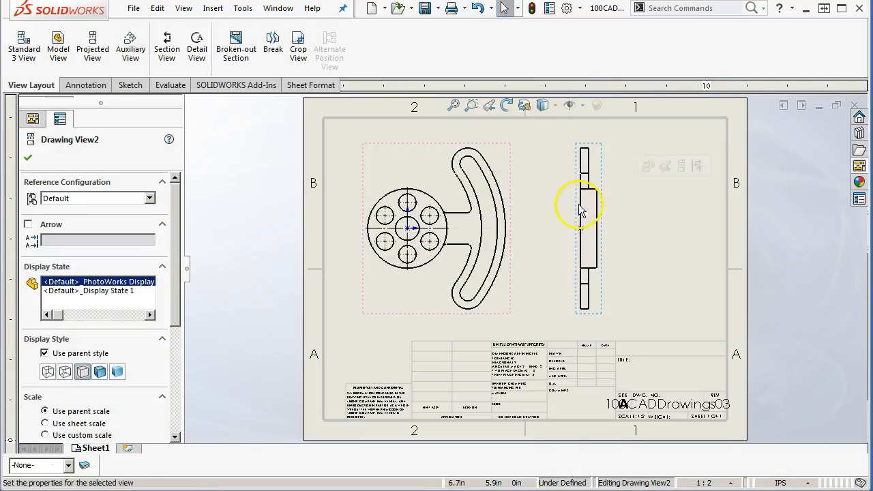
Hide the origins shown in the drawing views
click(581, 107)
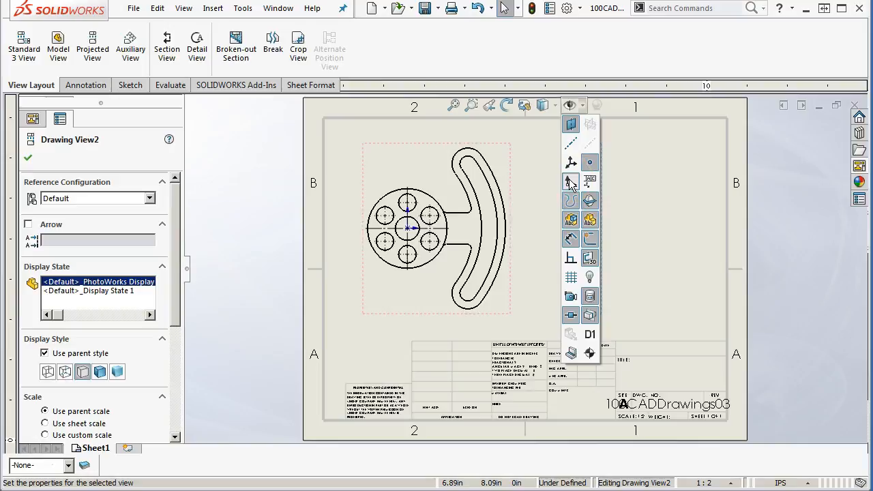
click(572, 181)
click(638, 192)
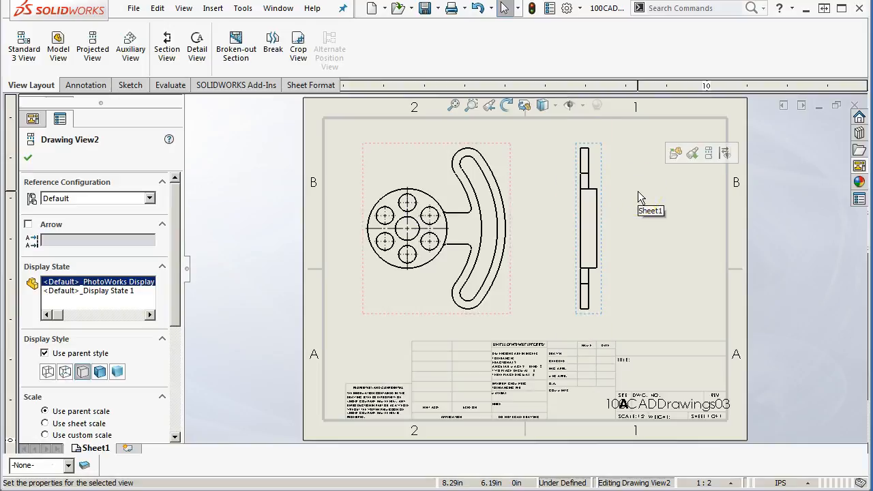
click(574, 257)
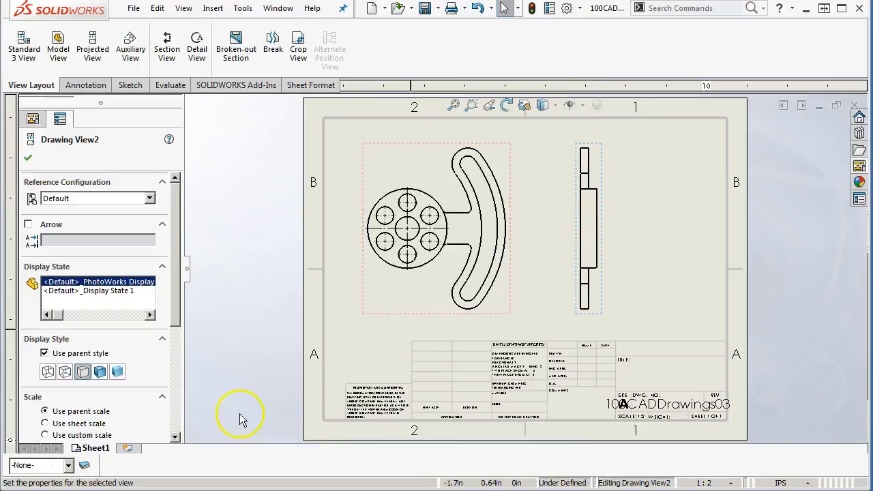
right_click(506, 58)
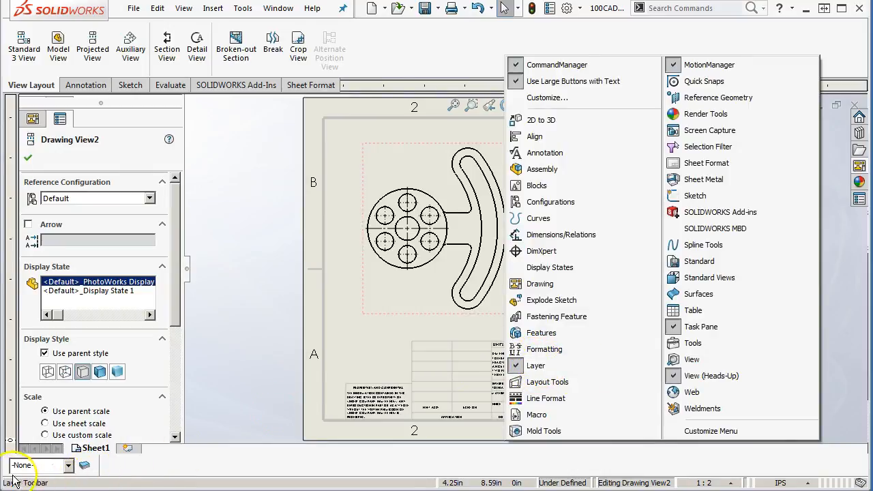
click(68, 465)
click(68, 465)
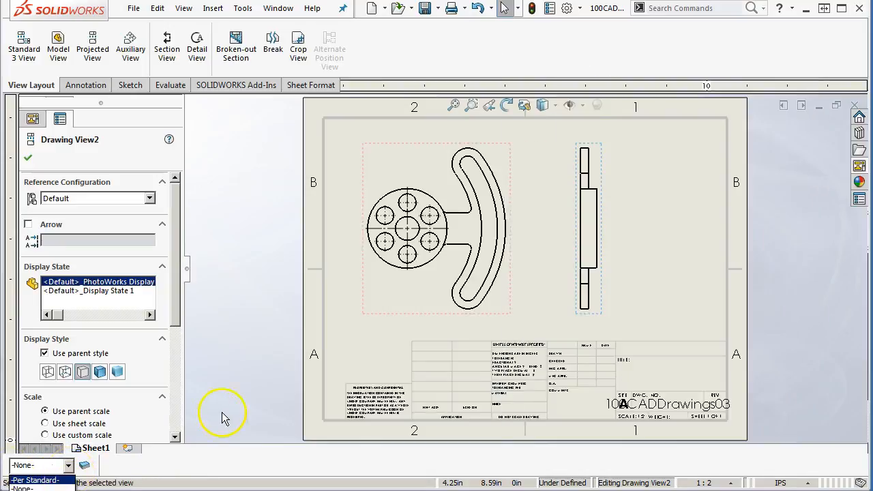
click(253, 421)
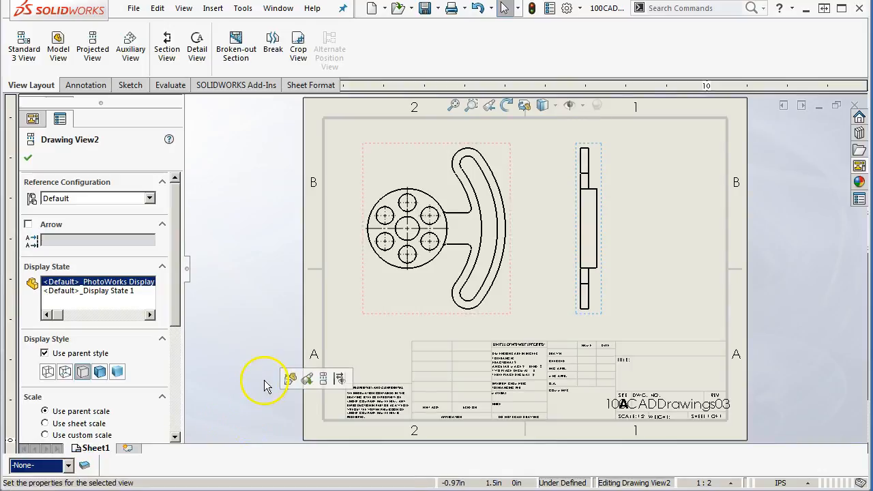
Move the Front view slightly up and right on the sheet, and shift the side view a little farther right
drag(512, 165, 518, 157)
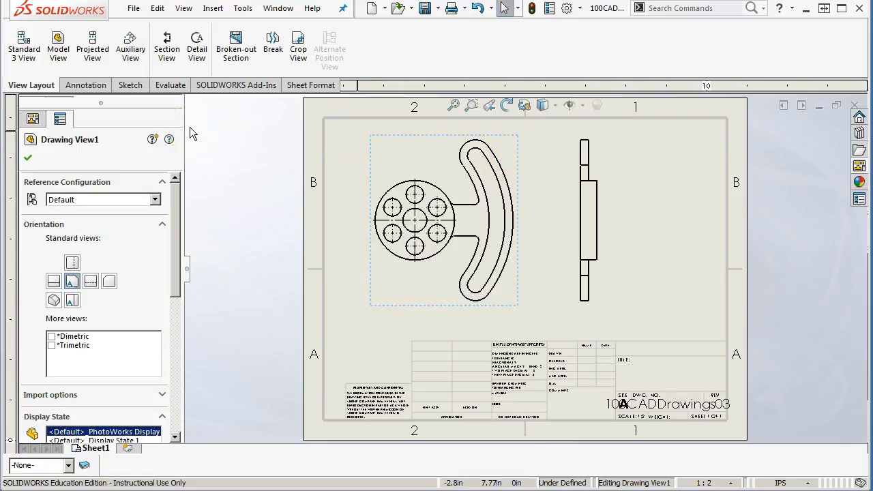
drag(608, 175, 621, 171)
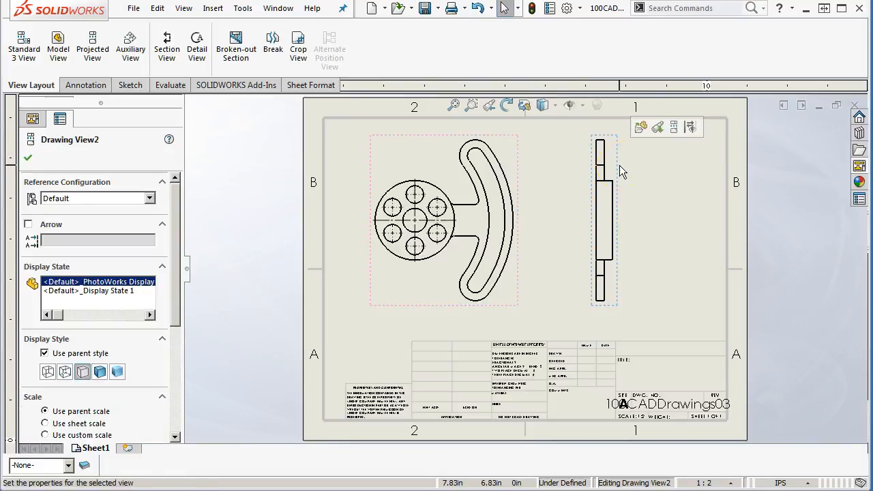
click(554, 177)
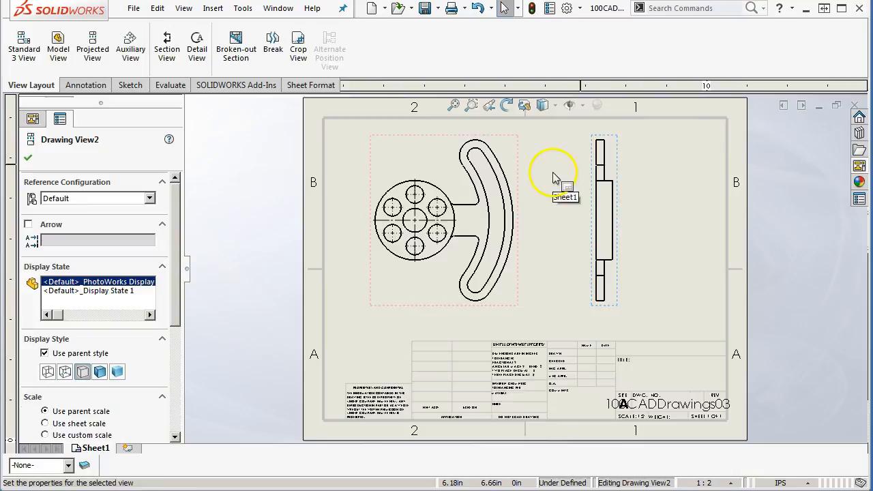
click(507, 198)
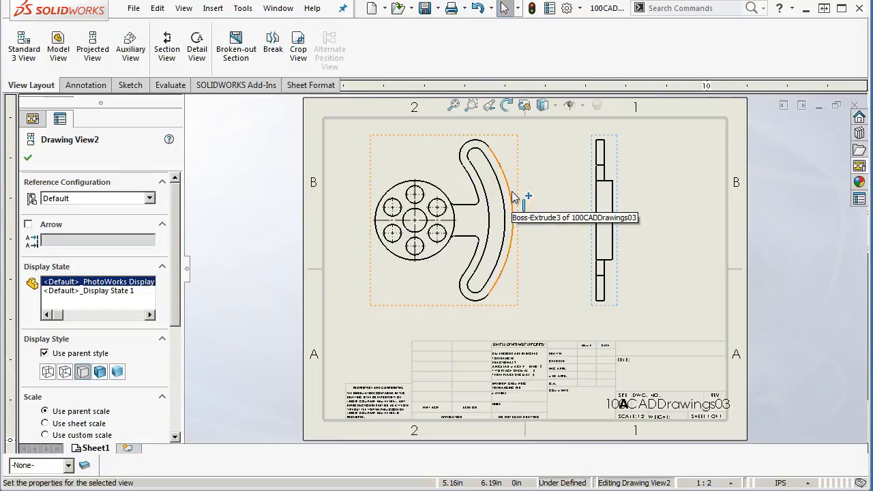
click(516, 196)
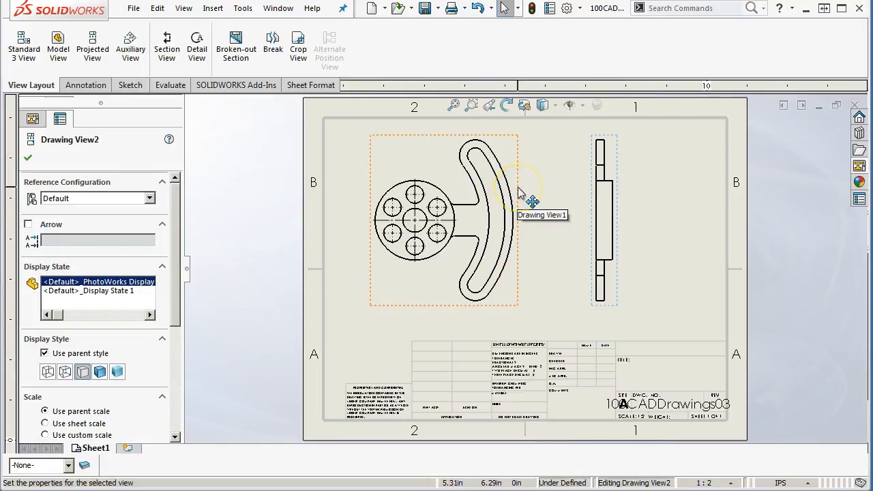
click(507, 173)
click(385, 200)
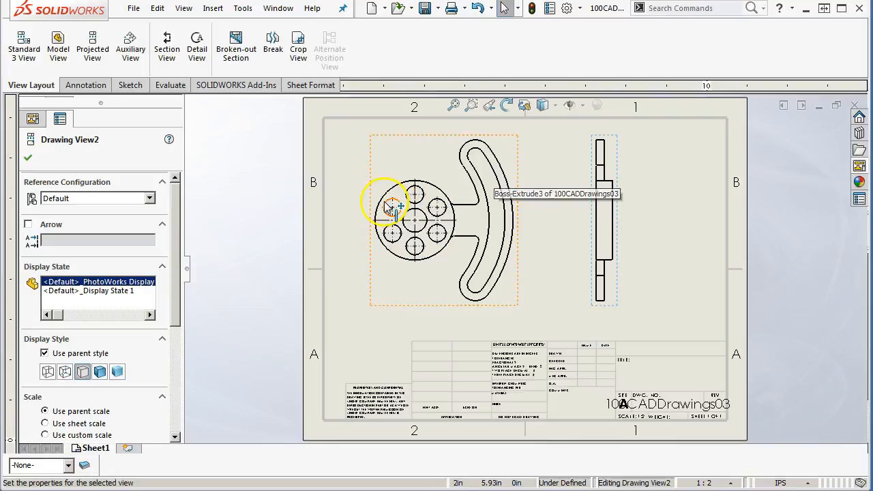
click(434, 163)
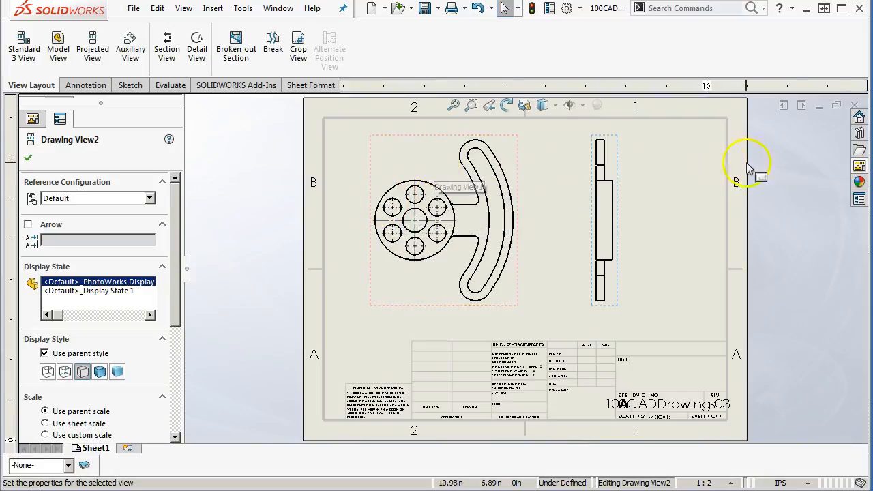
Add the part's Isometric view in the sheet's upper right corner at a custom scale of 1:5
click(858, 164)
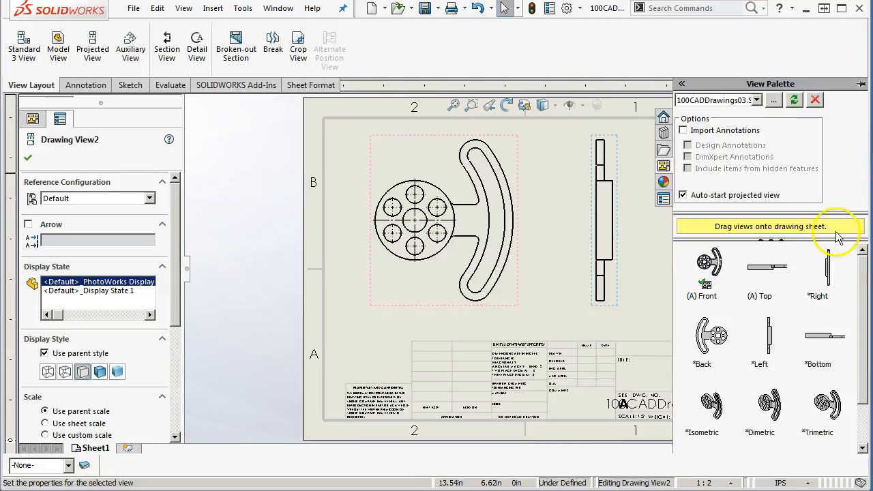
mouse_move(721, 404)
mouse_down()
mouse_move(701, 321)
mouse_move(648, 201)
mouse_move(665, 194)
mouse_move(680, 202)
mouse_up()
drag(172, 252, 192, 385)
click(50, 254)
click(154, 270)
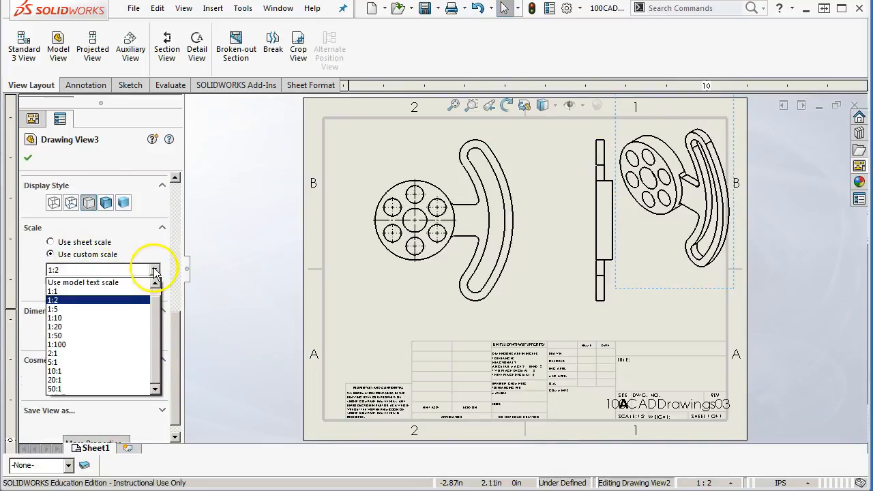
click(56, 294)
click(78, 270)
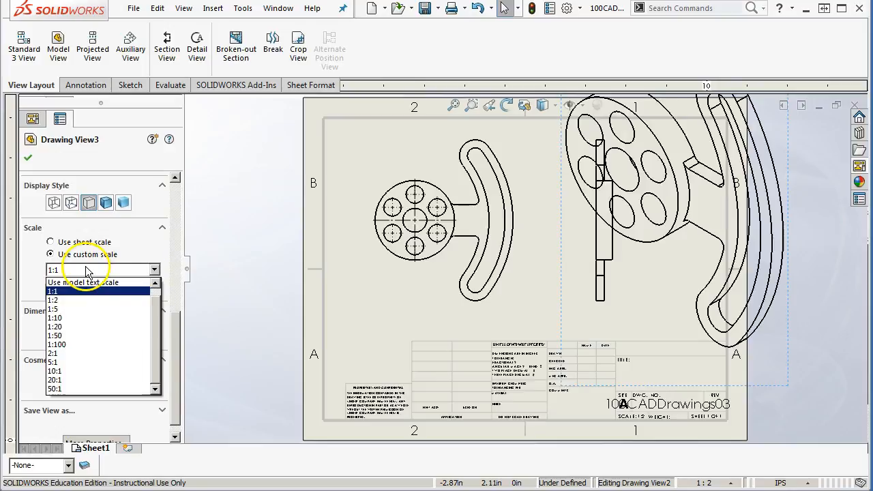
click(60, 308)
click(28, 158)
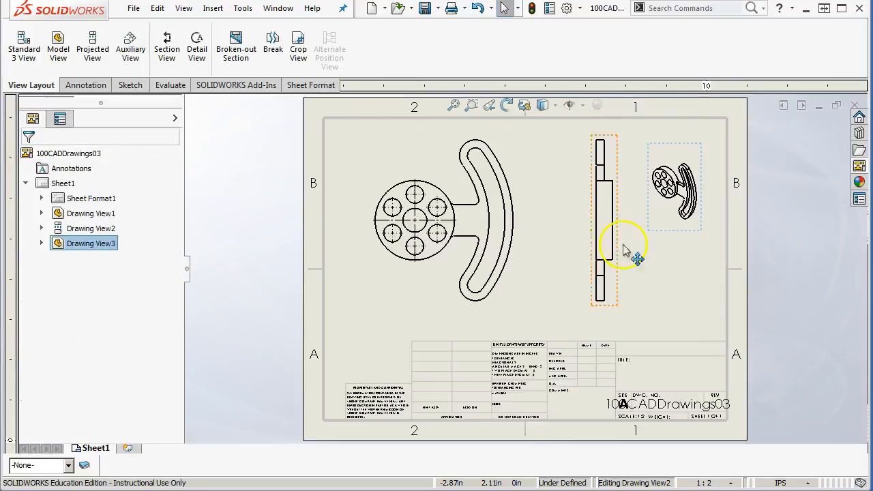
drag(670, 238, 678, 204)
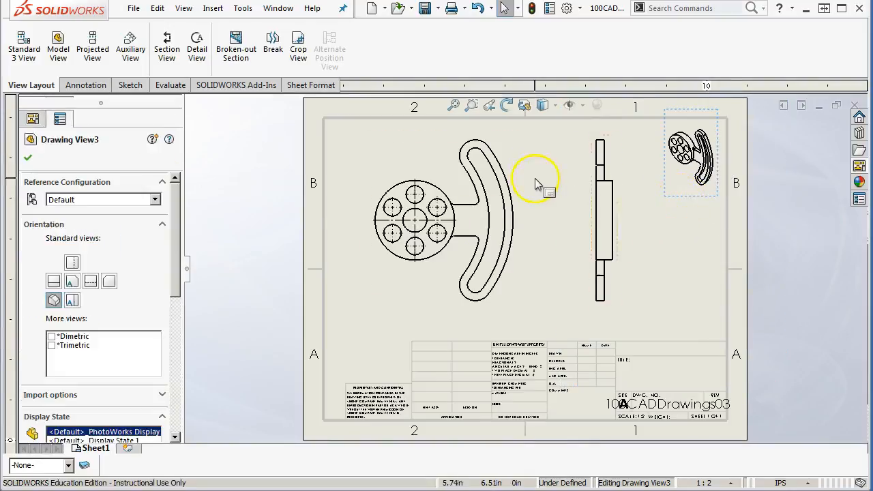
click(536, 185)
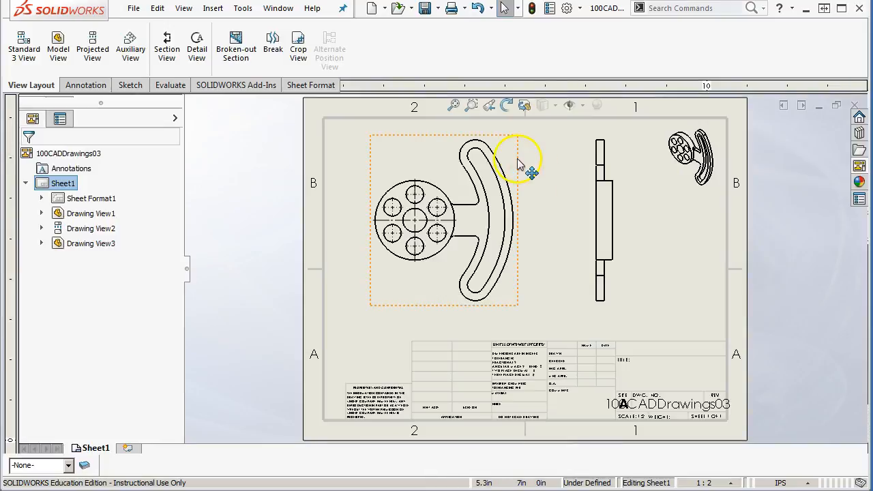
Dimension the diameter of the disc's outer circle in the Front view, placing the text left of the disc
click(80, 86)
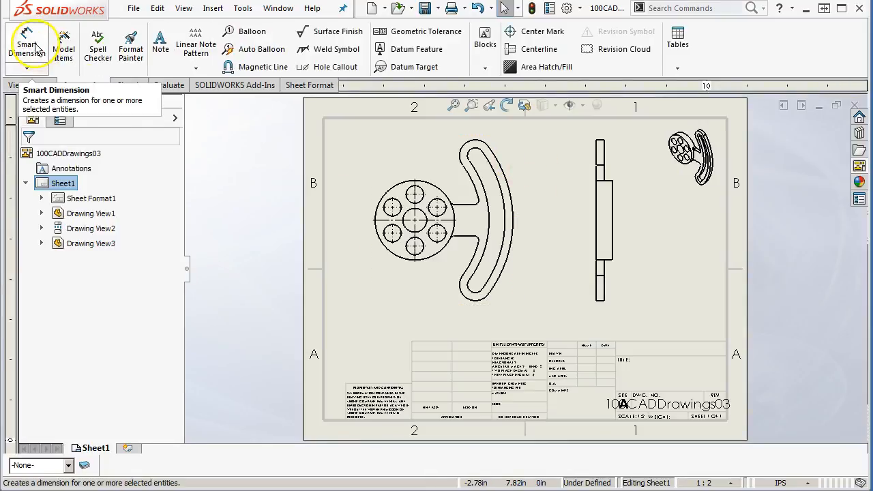
click(37, 49)
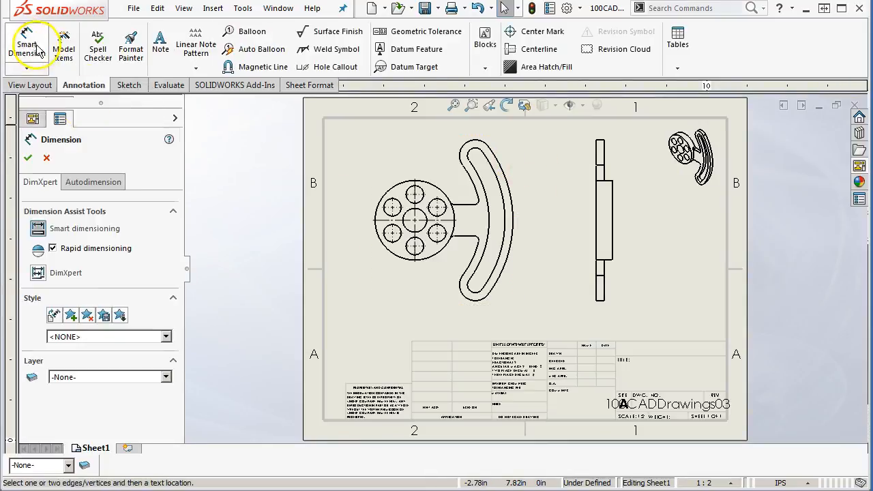
click(397, 261)
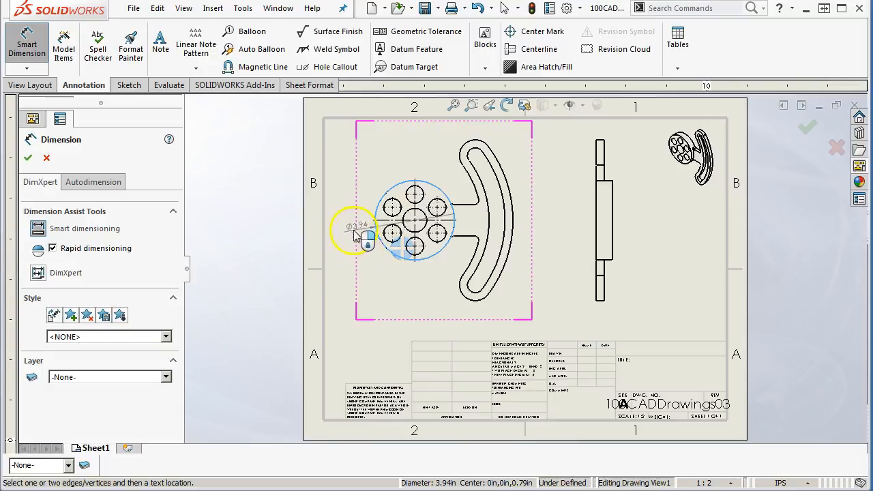
click(346, 235)
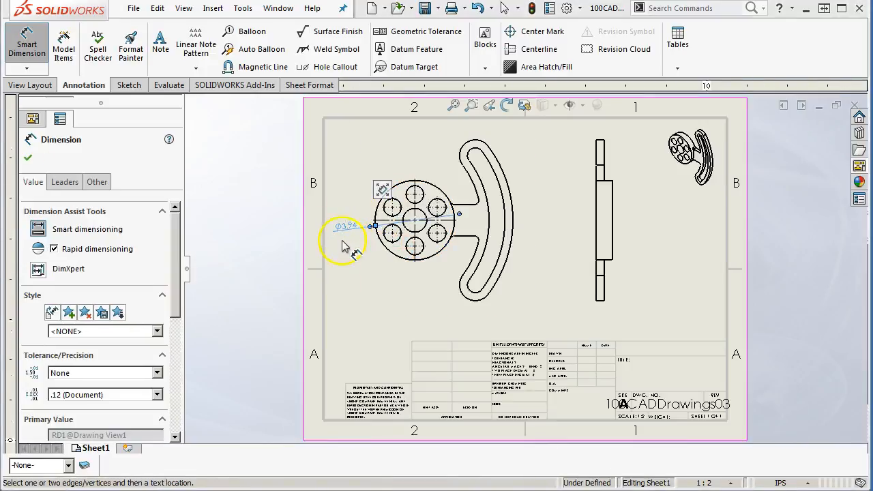
Dimension the radii of the curved slot's outer and inner arcs, placing both texts at the arm's upper right
scroll(369, 242, down, 2)
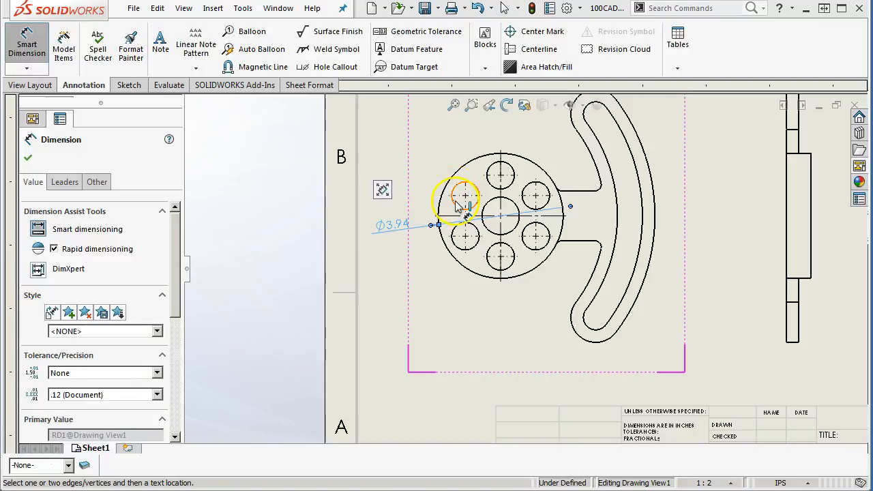
scroll(463, 197, down, 2)
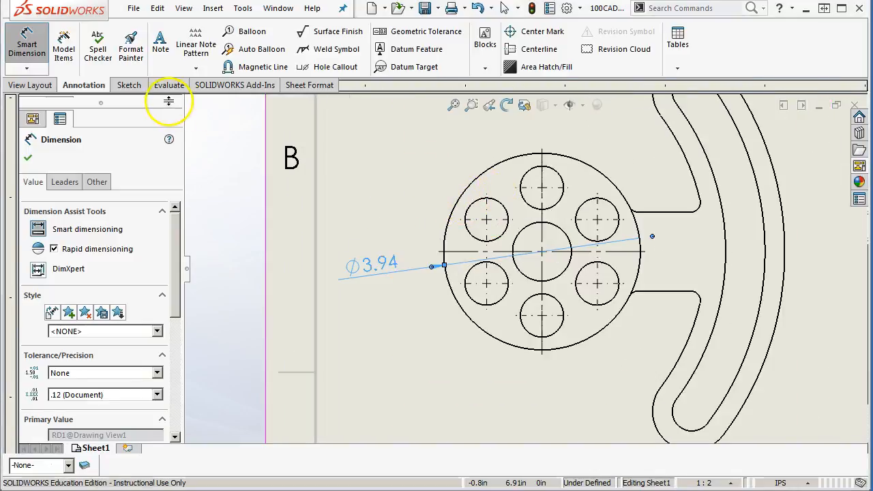
scroll(710, 236, up, 1)
scroll(710, 236, up, 2)
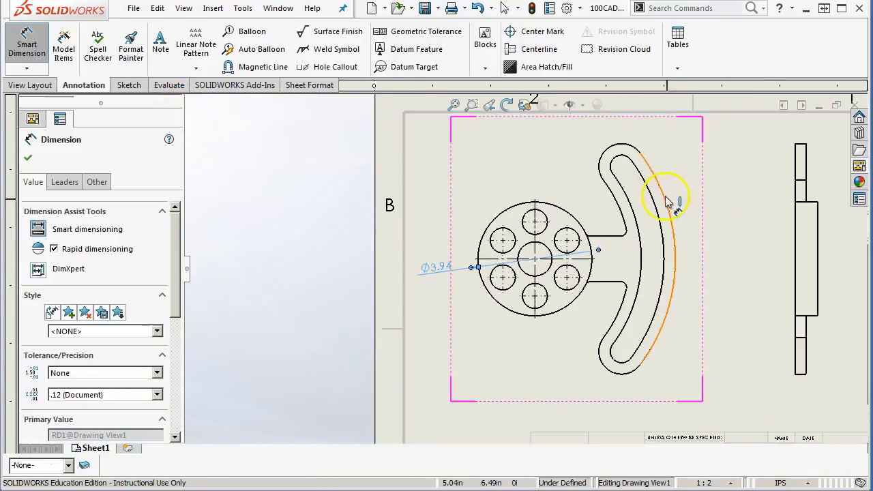
click(655, 198)
click(693, 168)
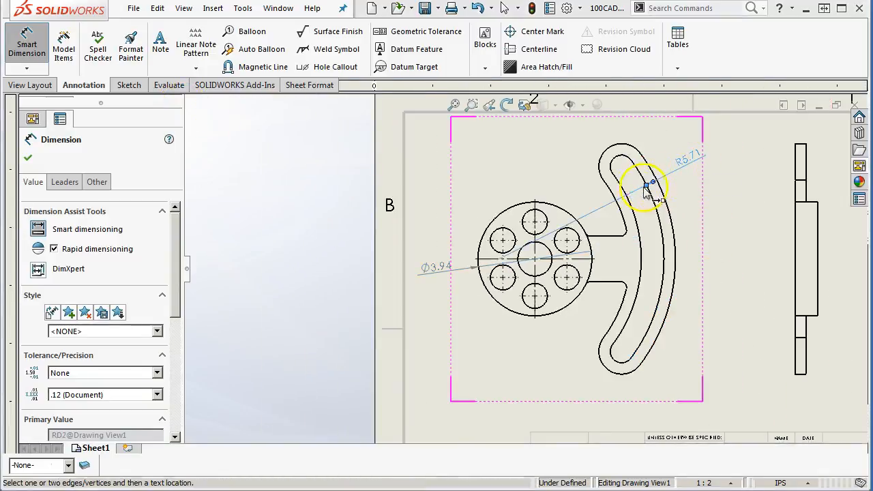
click(617, 185)
click(682, 148)
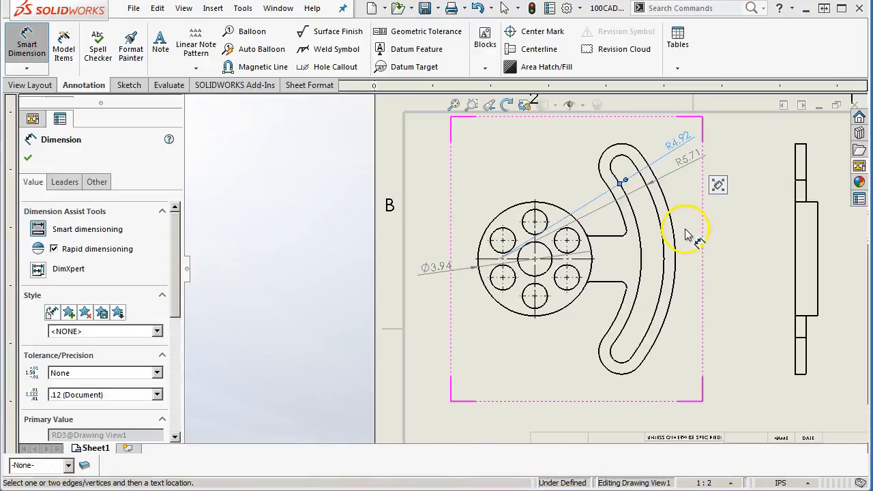
Dimension the radii of the curved arm's outer and inner edges, placing the texts below the slot radii
click(675, 239)
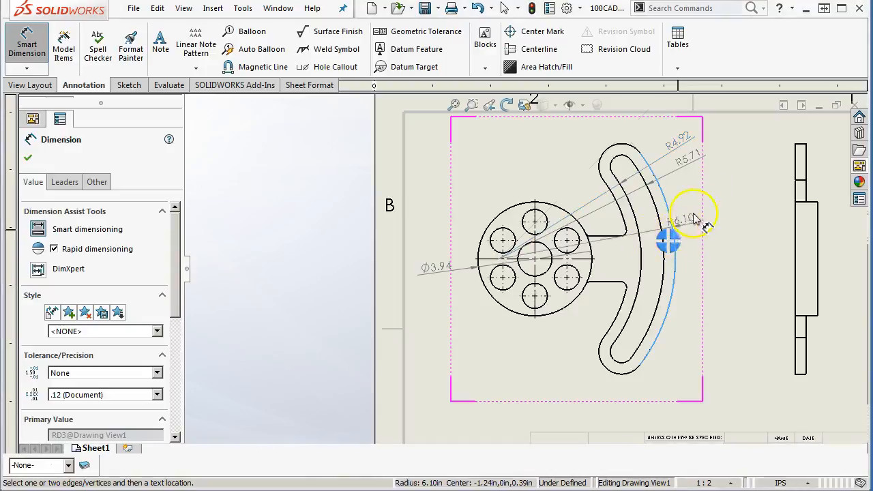
click(709, 179)
click(607, 194)
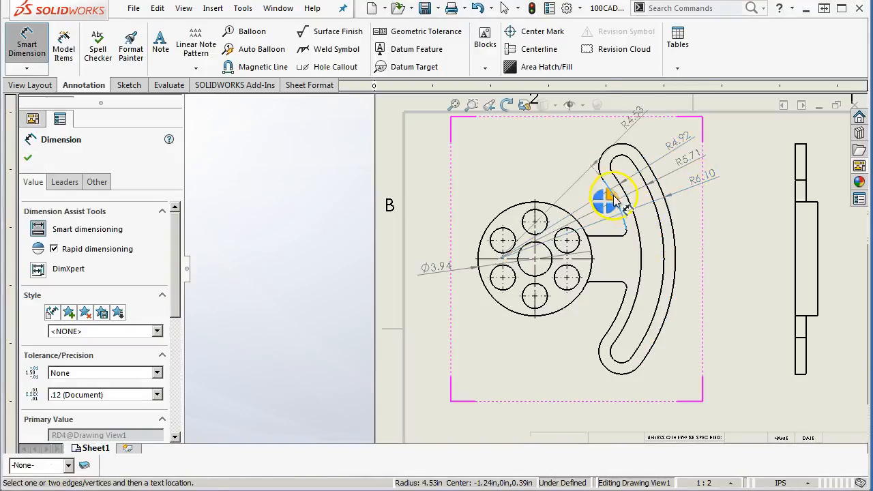
click(715, 215)
Dimension the radius of the slot's rounded upper end, placing the text above the arm
click(620, 161)
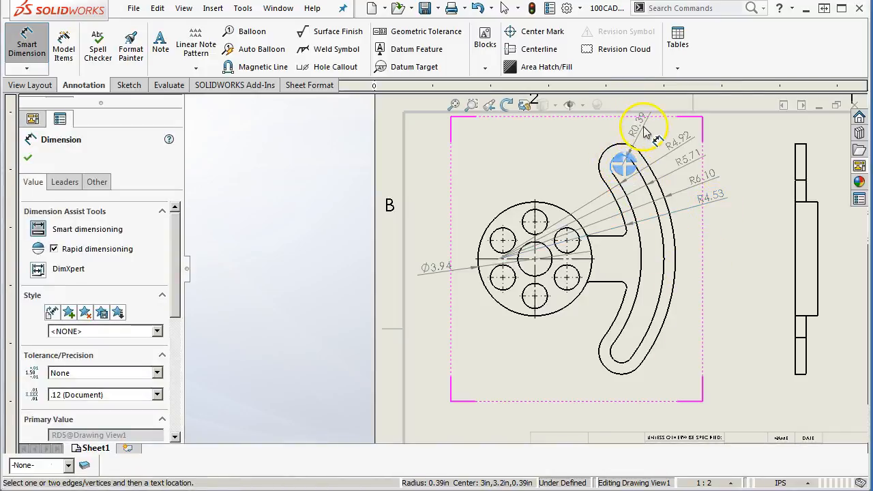
click(645, 136)
key(Escape)
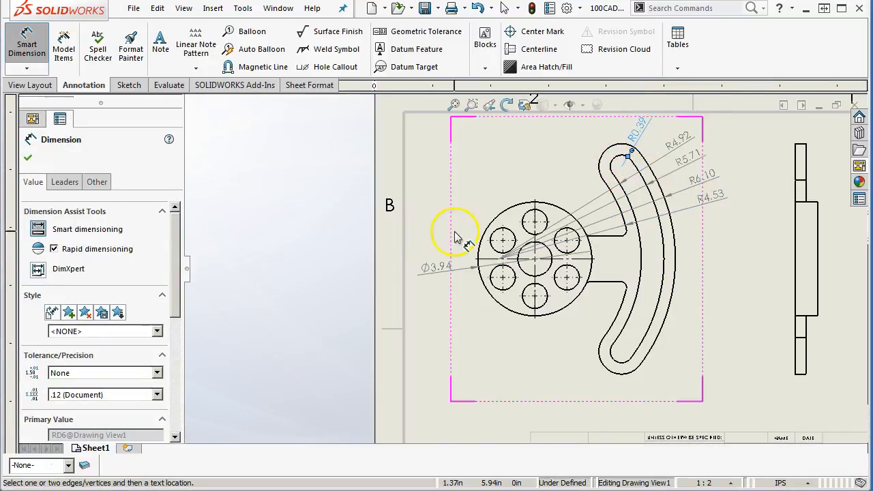
Dimension the distance between the two horizontal web edges joining disc and arm, placing the text right of the arm
click(607, 285)
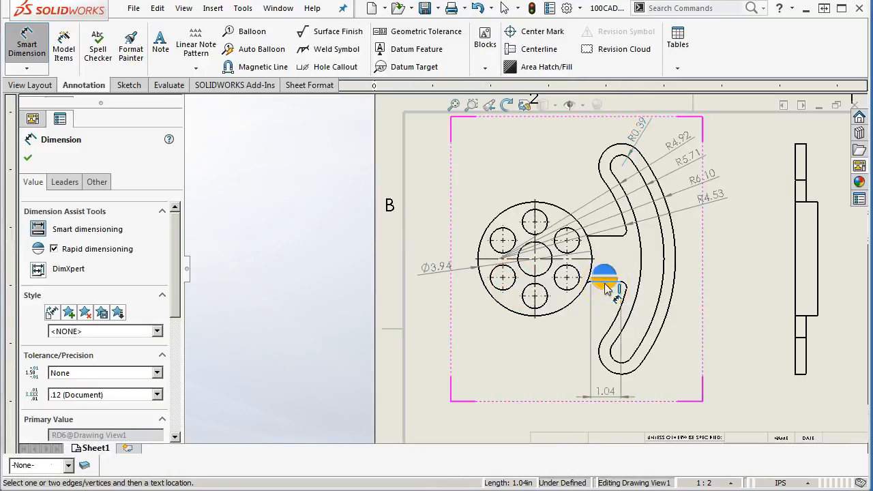
click(600, 235)
click(702, 263)
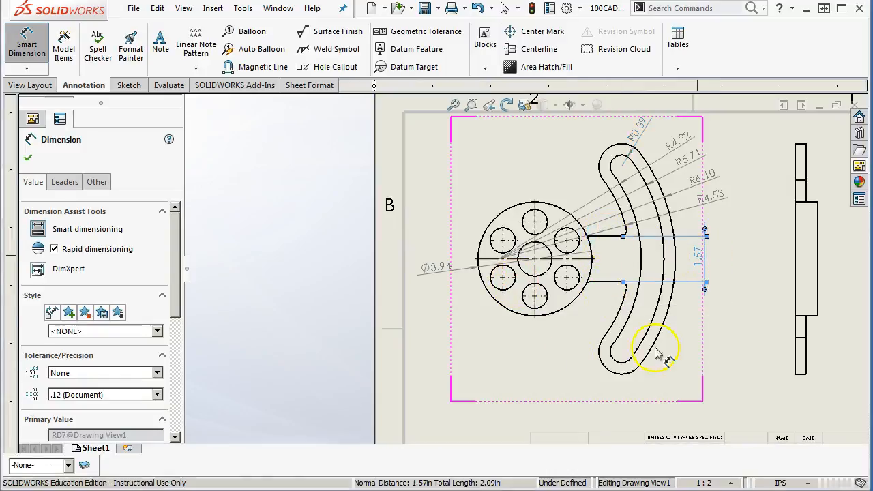
Add a hole callout to the disc's upper-left small hole in the Front view, placing the text above and left of the disc
click(338, 66)
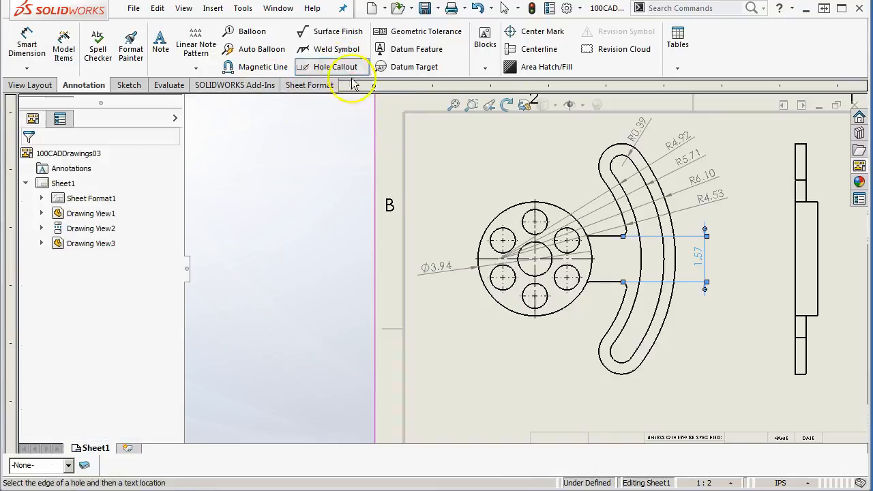
click(500, 237)
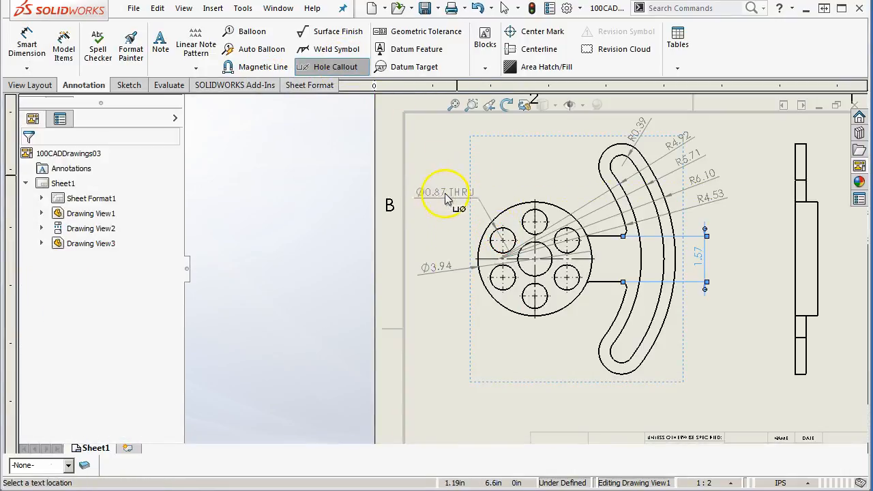
click(448, 199)
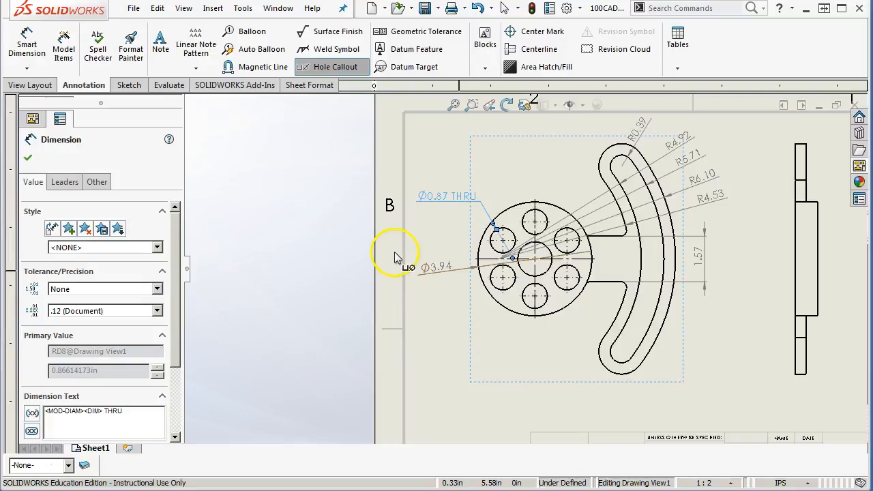
Add the prefix 6X to the small hole's callout text and nudge the callout slightly to the right
drag(176, 317, 178, 371)
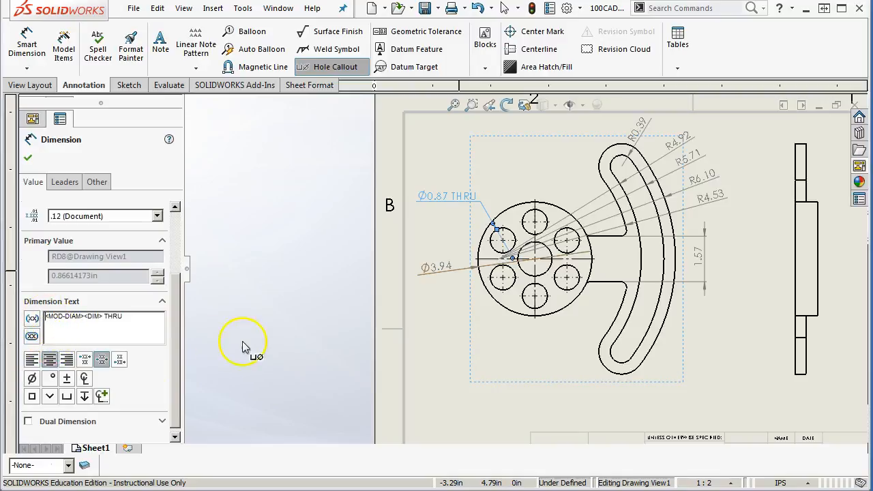
text(6X)
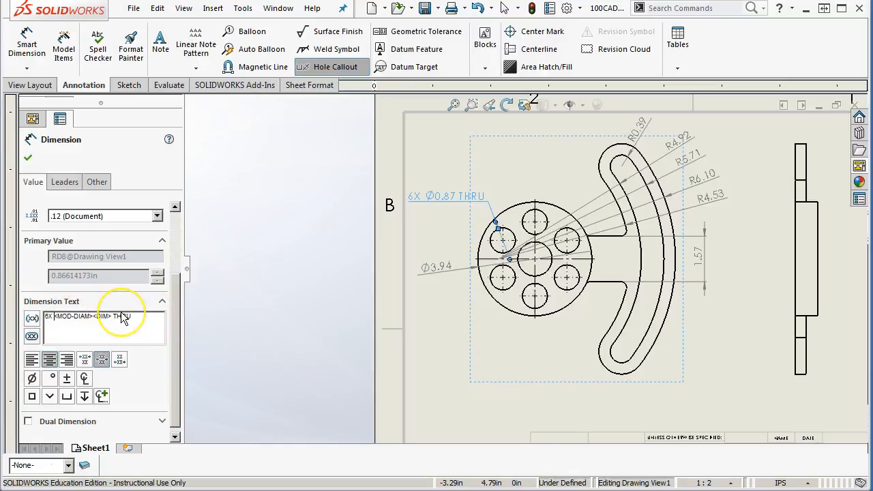
click(52, 323)
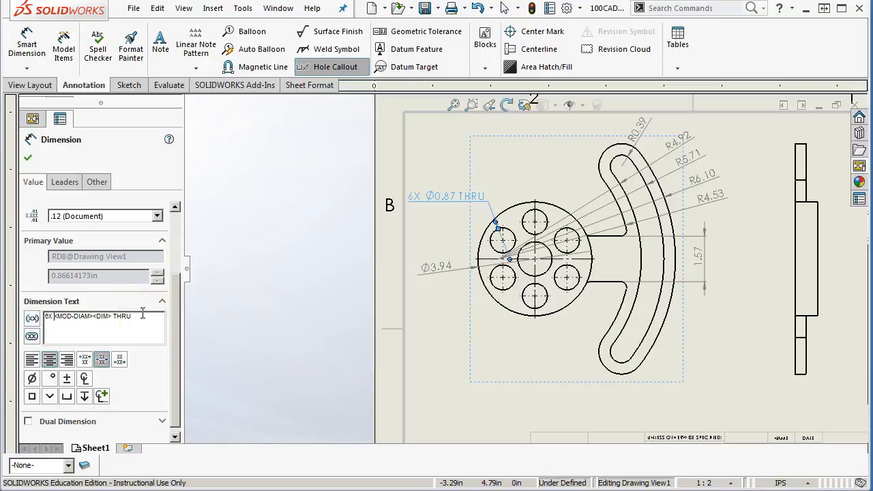
click(69, 327)
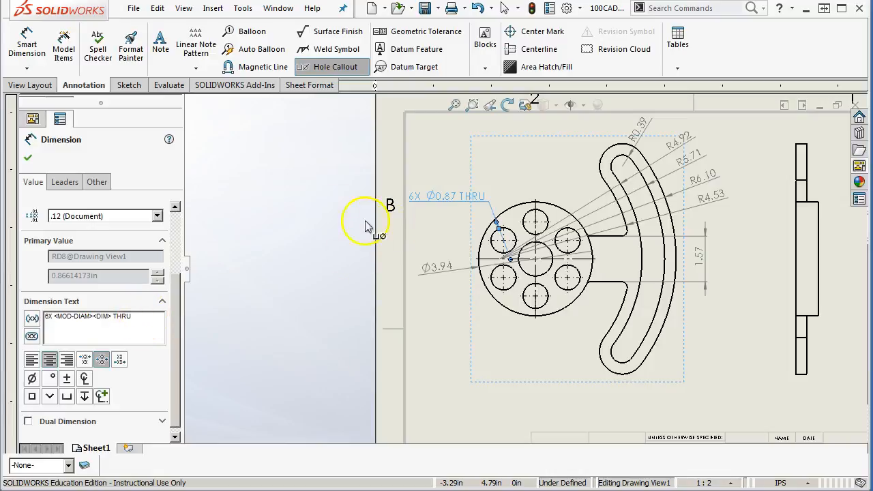
click(28, 158)
drag(420, 129, 452, 196)
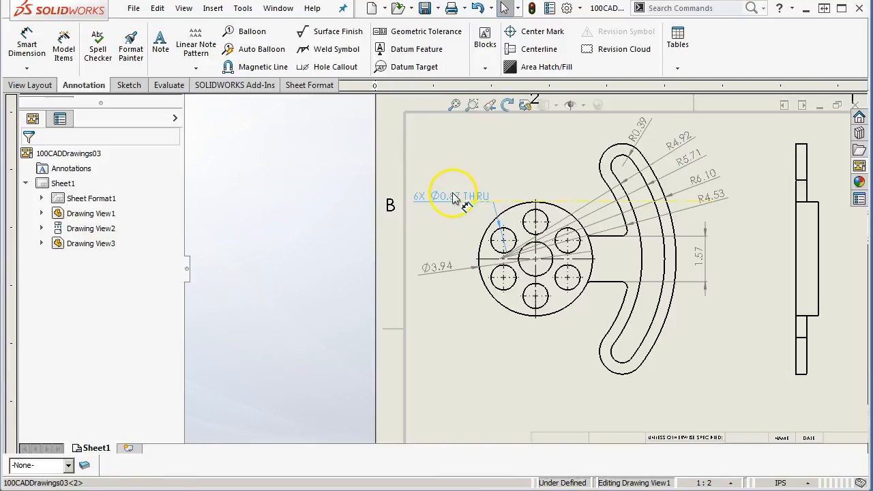
click(444, 135)
Dimension the thickness of the arm at the lower end of the side view, placing the text below the view
click(27, 44)
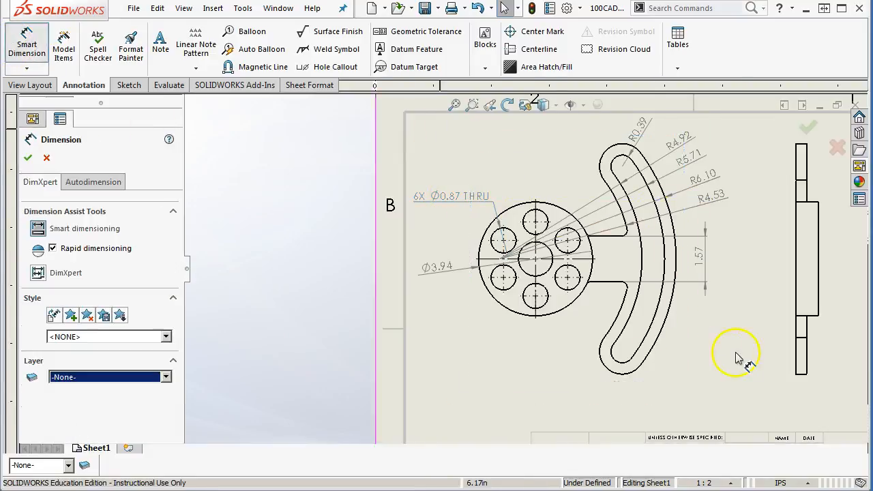
scroll(735, 353, up, 3)
scroll(736, 353, down, 2)
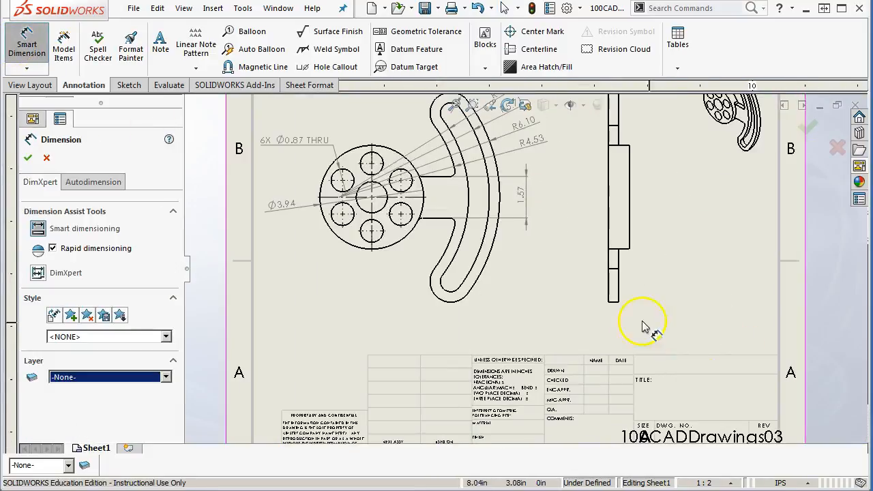
click(610, 302)
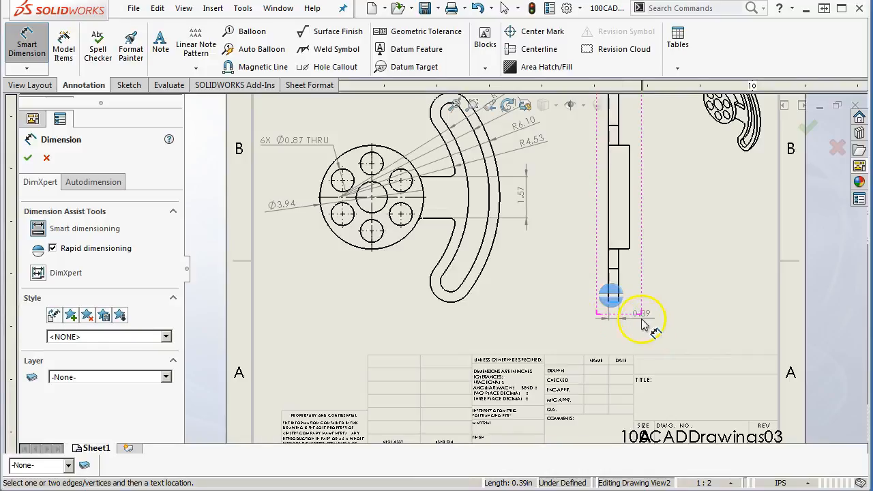
click(638, 315)
click(609, 235)
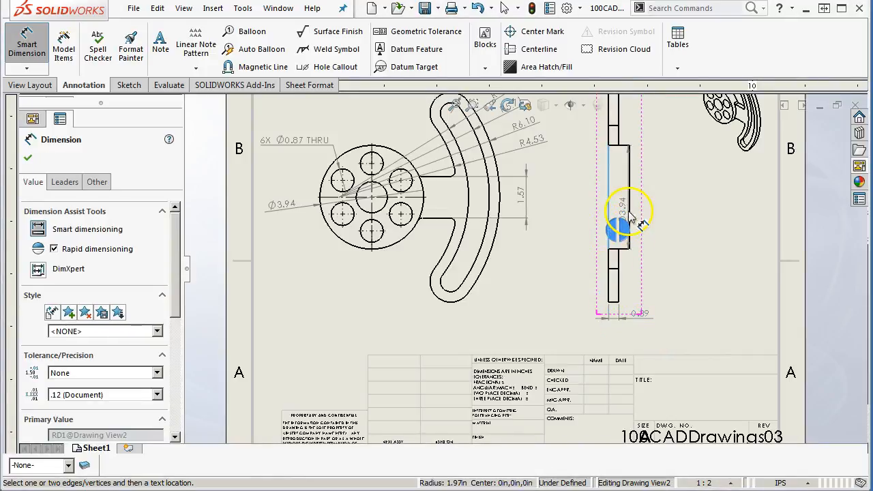
click(629, 236)
key(Escape)
key(Escape)
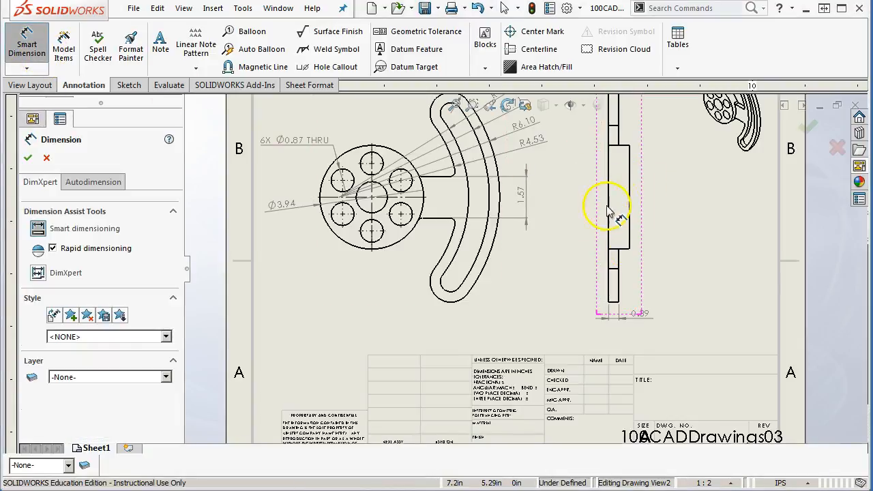
Dimension the disc's thickness in the side view, placing the text below the arm thickness dimension, and leave the Smart Dimension tool
click(608, 210)
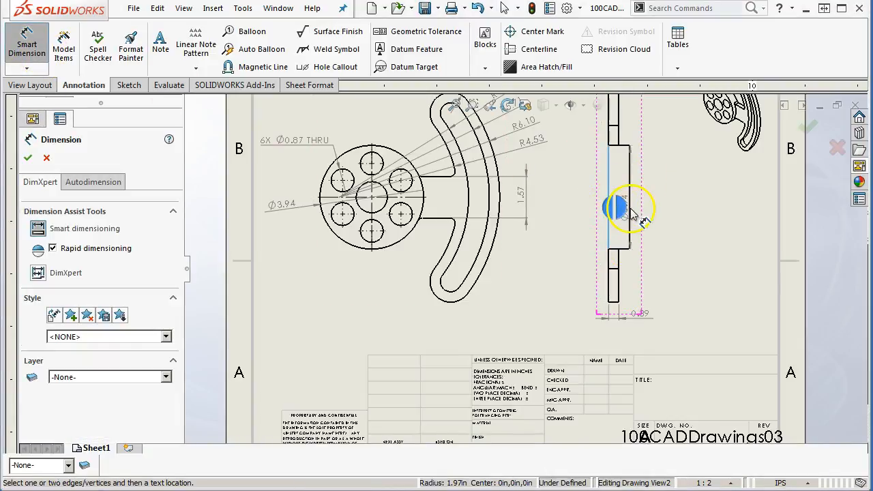
click(628, 225)
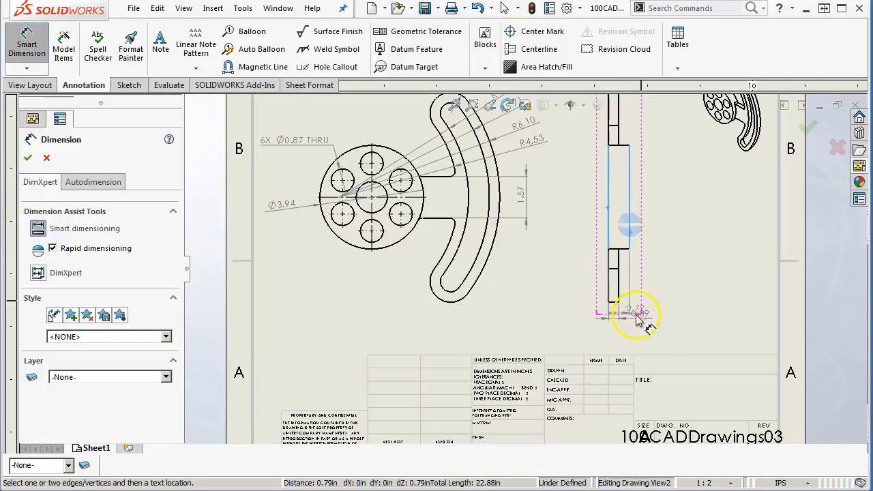
click(647, 333)
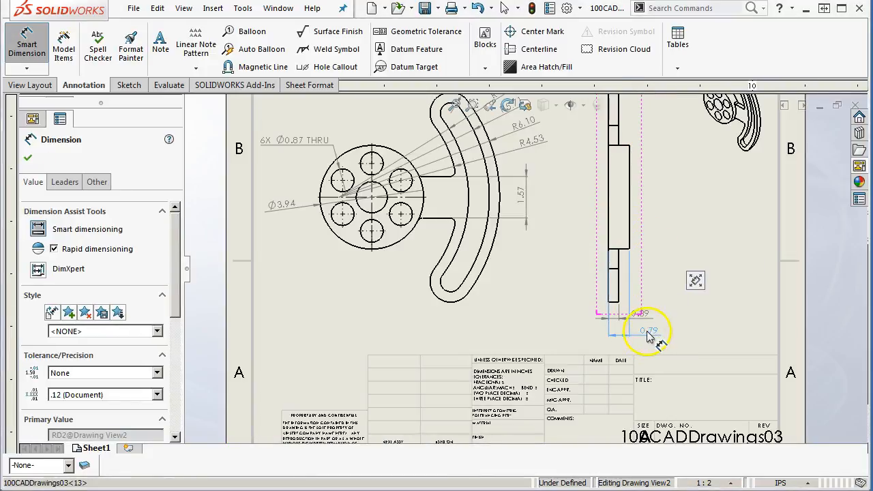
click(654, 270)
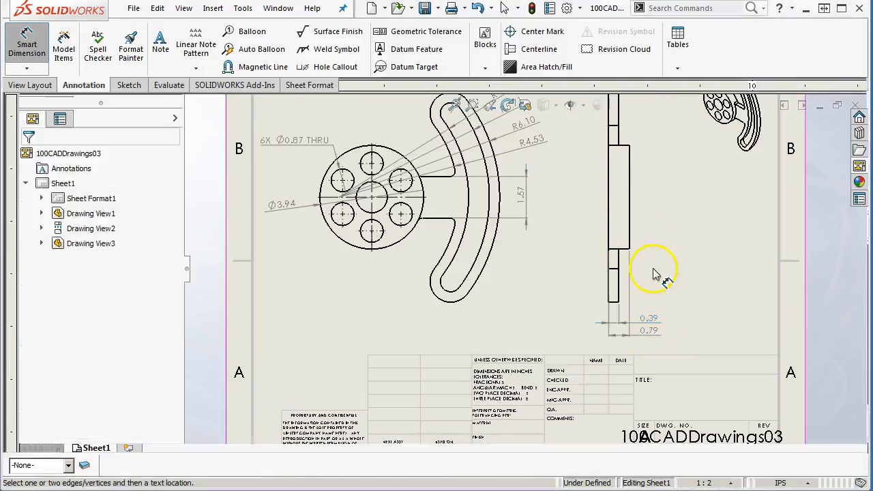
scroll(629, 236, up, 4)
right_click(590, 225)
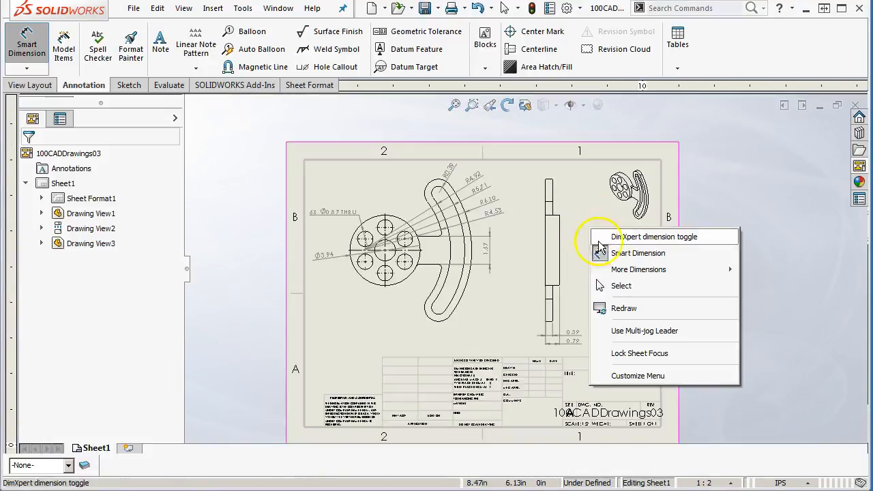
click(596, 283)
click(454, 104)
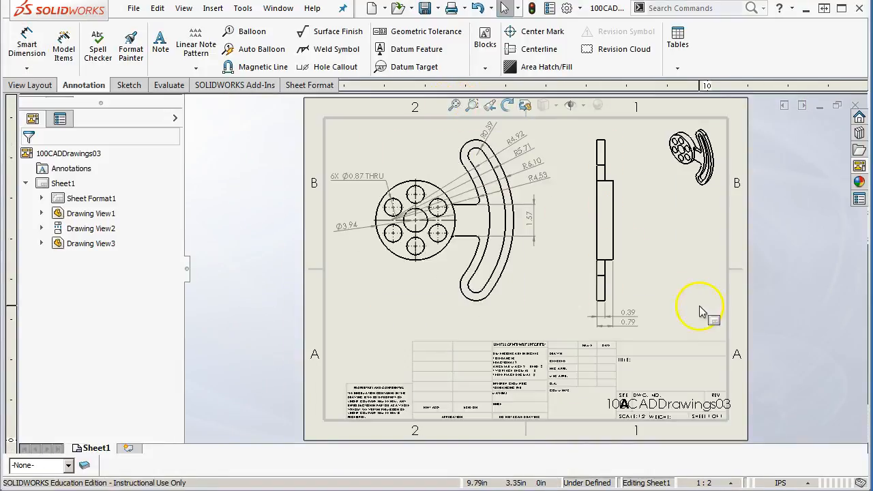
Switch the document units to MMGS and turn on the dual dimensions display with a dual precision of .12
click(799, 483)
click(772, 427)
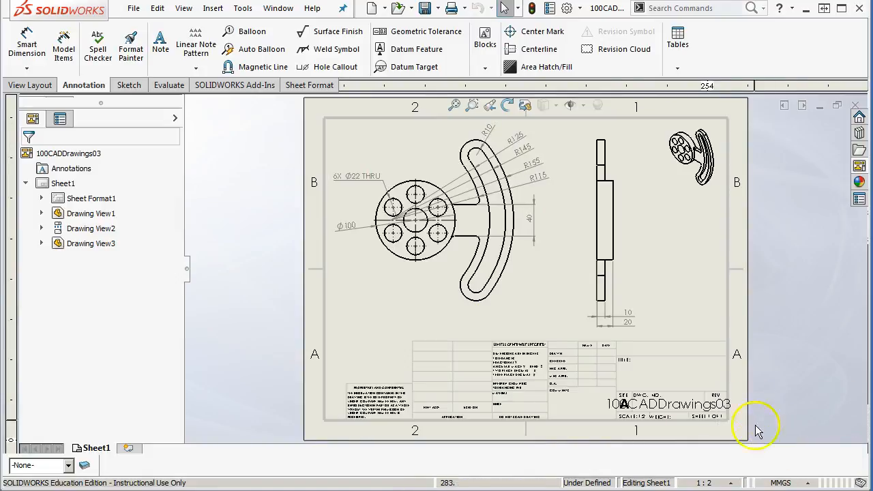
click(780, 483)
click(786, 466)
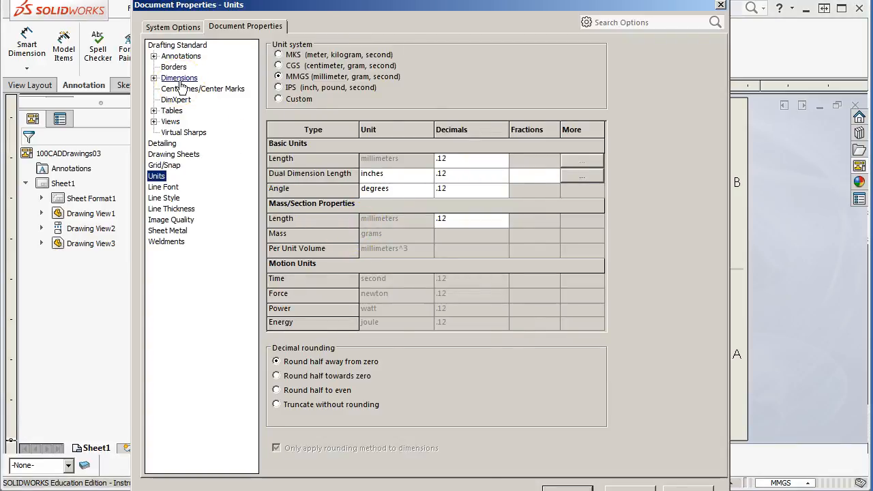
click(180, 79)
click(278, 122)
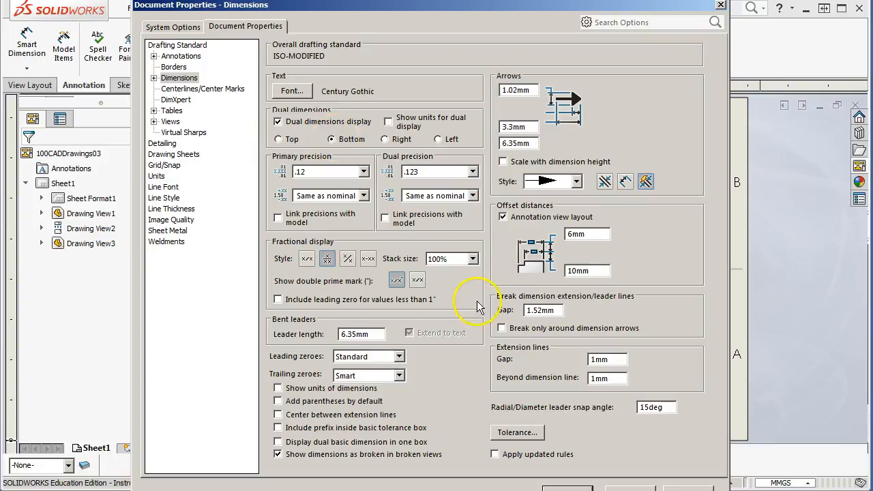
click(567, 489)
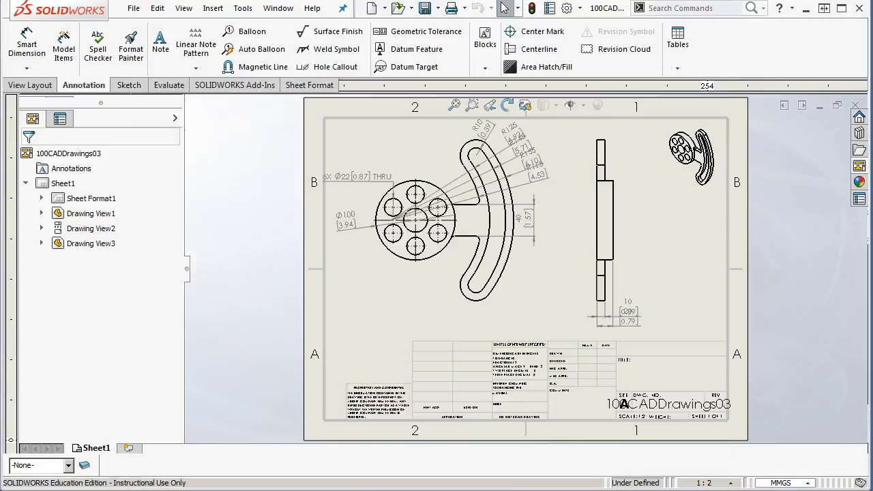
Space out the two overlapping thickness dimensions below the side view by moving the disc thickness dimension further down
scroll(644, 320, down, 1)
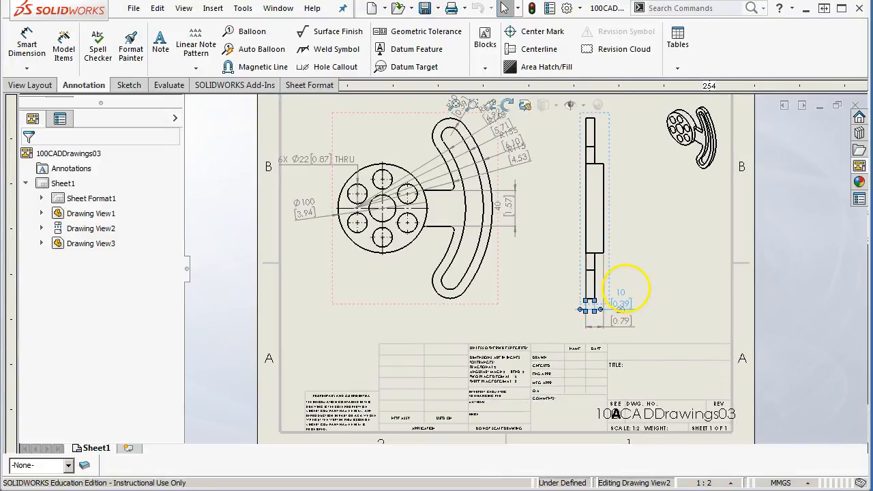
click(622, 319)
drag(626, 330, 623, 337)
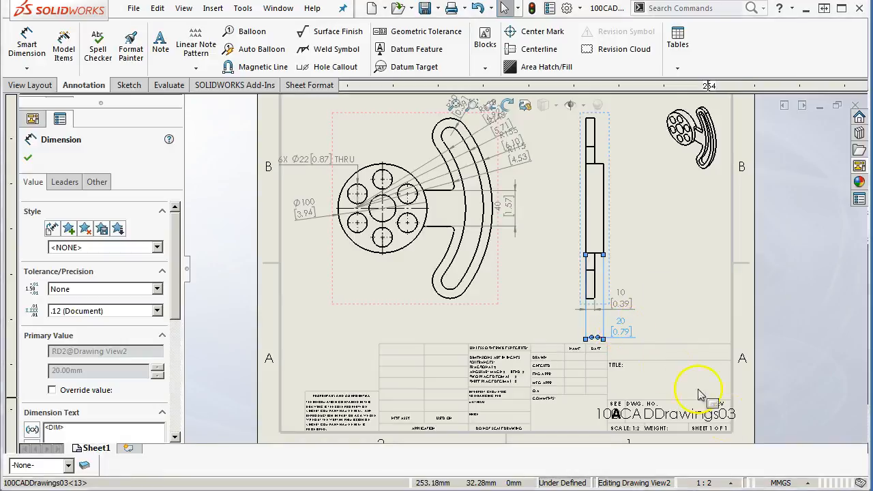
Set the document's dual dimensions to display the secondary value on the Right
click(808, 483)
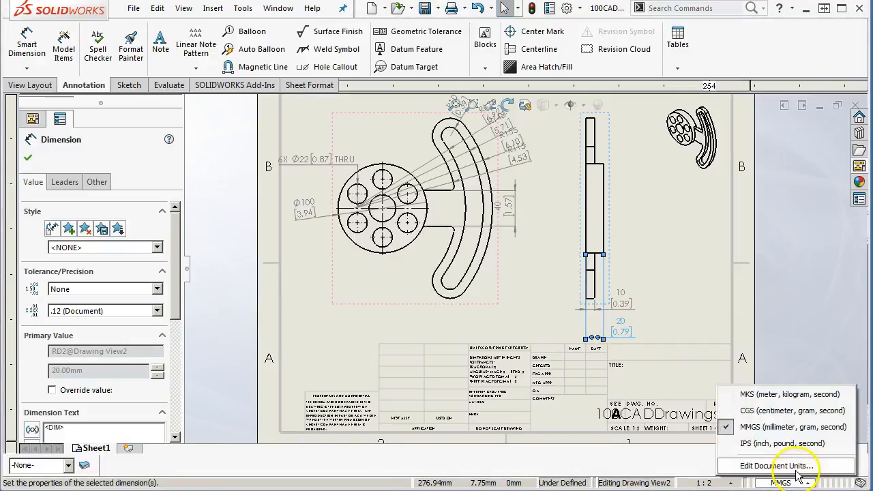
click(709, 463)
click(179, 77)
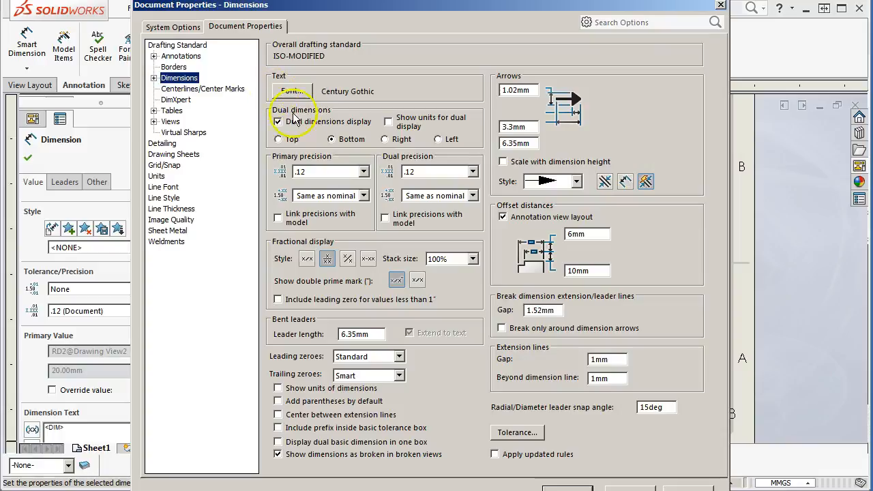
click(386, 139)
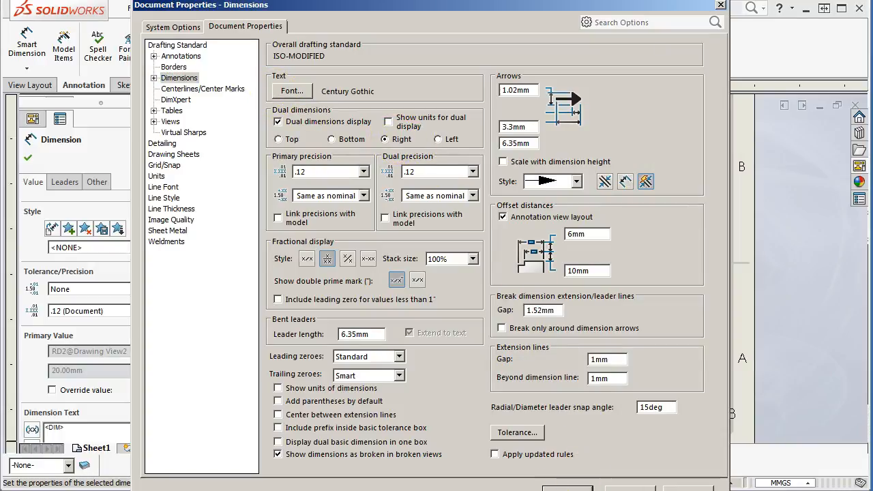
click(567, 489)
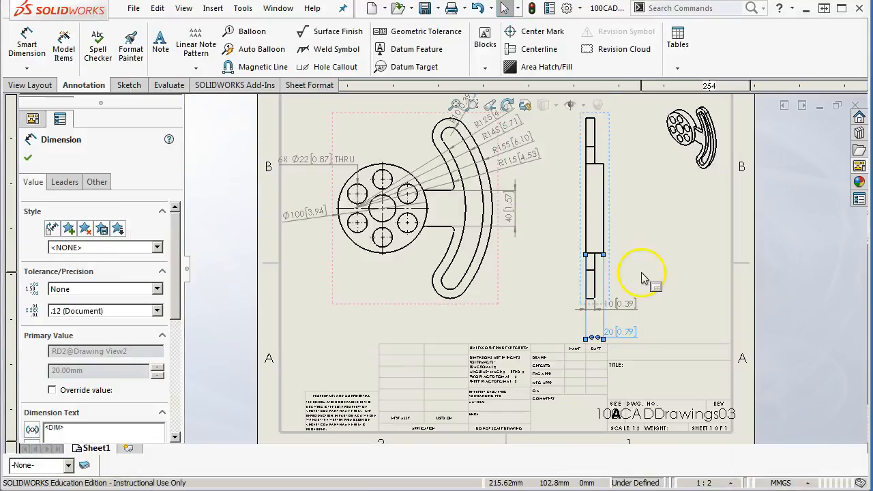
Move the R10 slot-end radius dimension to the upper left of the curved arm, clear of the other radii
scroll(515, 197, down, 3)
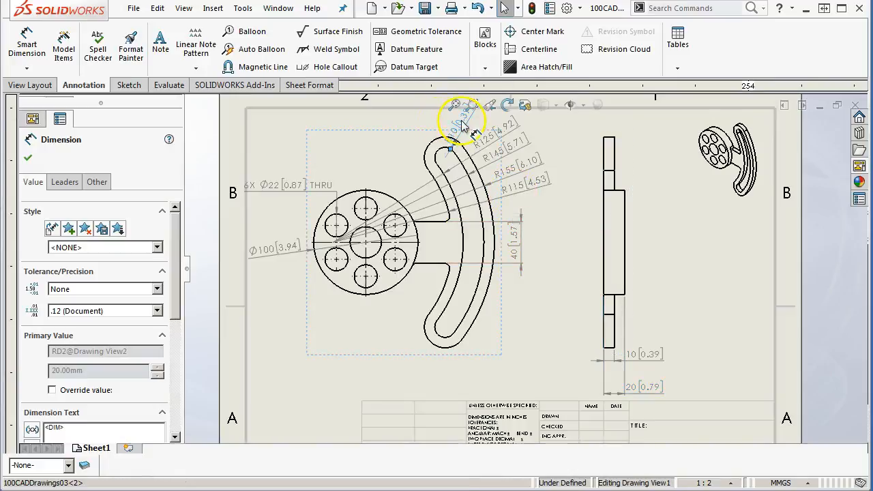
drag(393, 138, 379, 141)
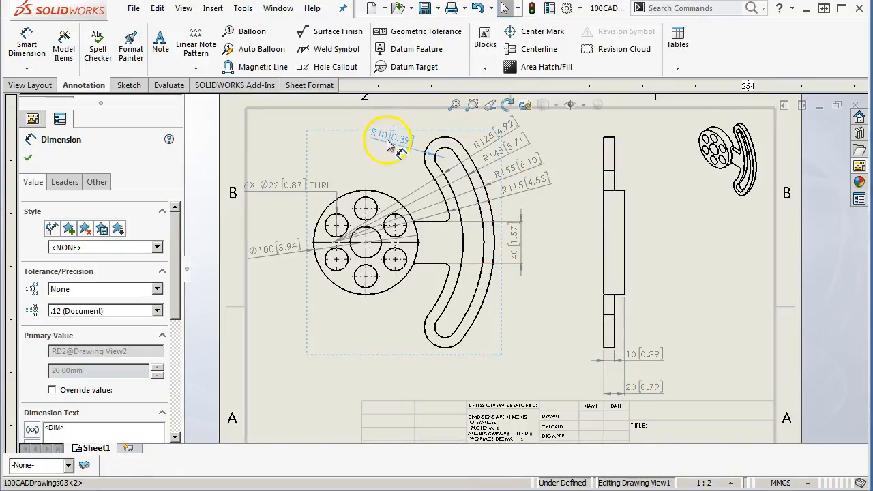
click(672, 272)
click(454, 104)
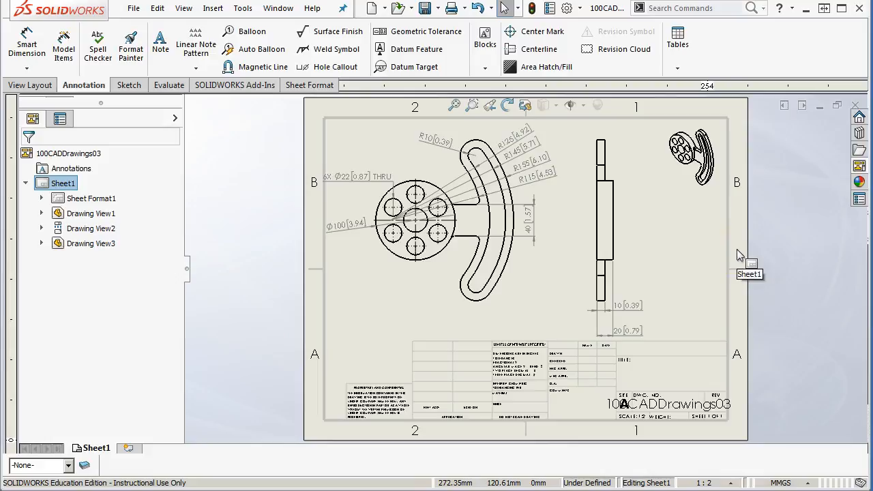
scroll(426, 222, down, 3)
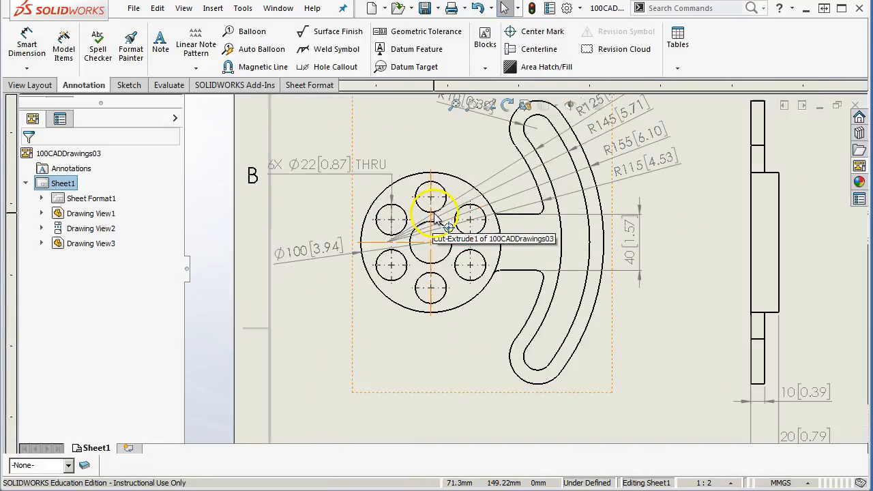
Sketch a construction bolt circle of radius 32.5 mm in the front view, centred on the disc and passing through the six small holes' centres
scroll(429, 289, down, 1)
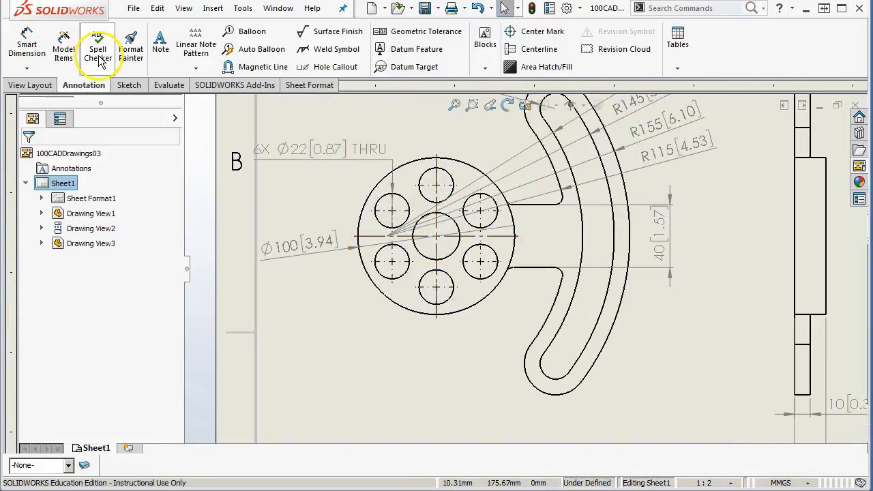
click(123, 85)
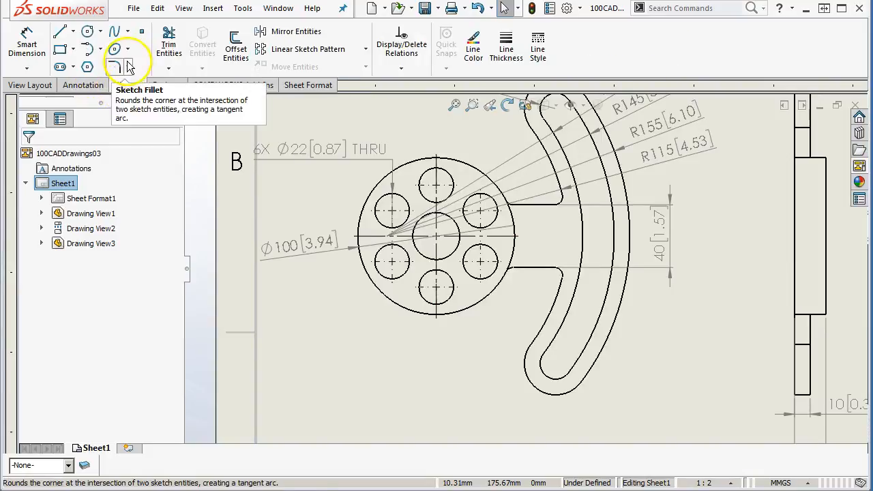
click(87, 31)
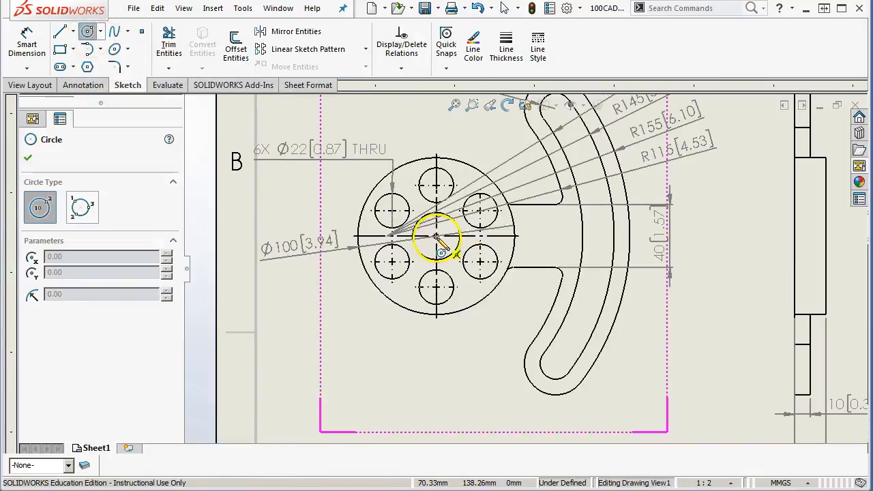
click(436, 236)
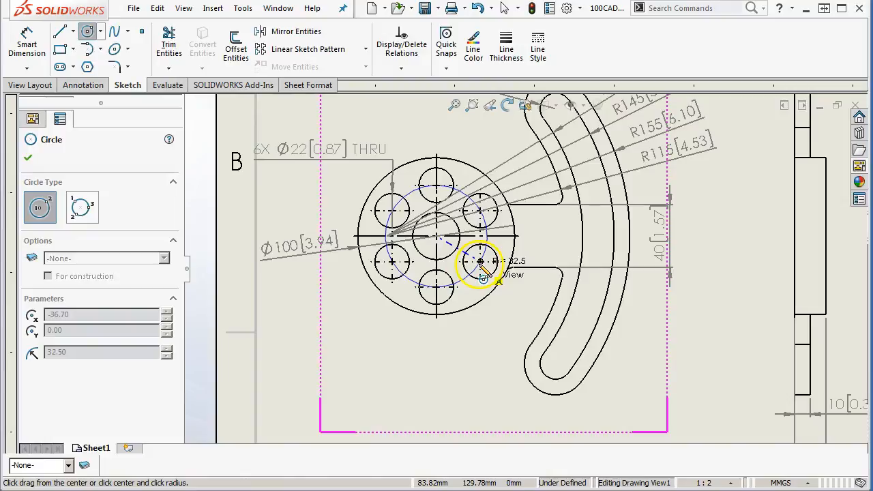
click(481, 262)
drag(175, 284, 181, 361)
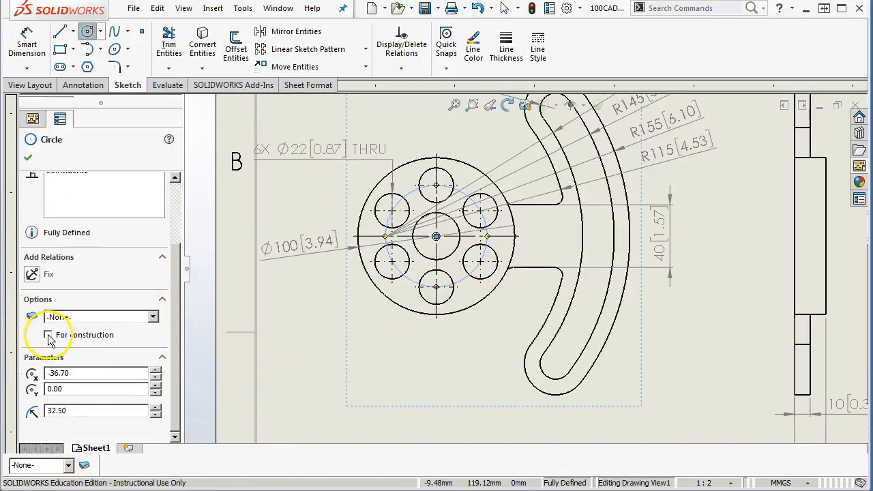
click(28, 157)
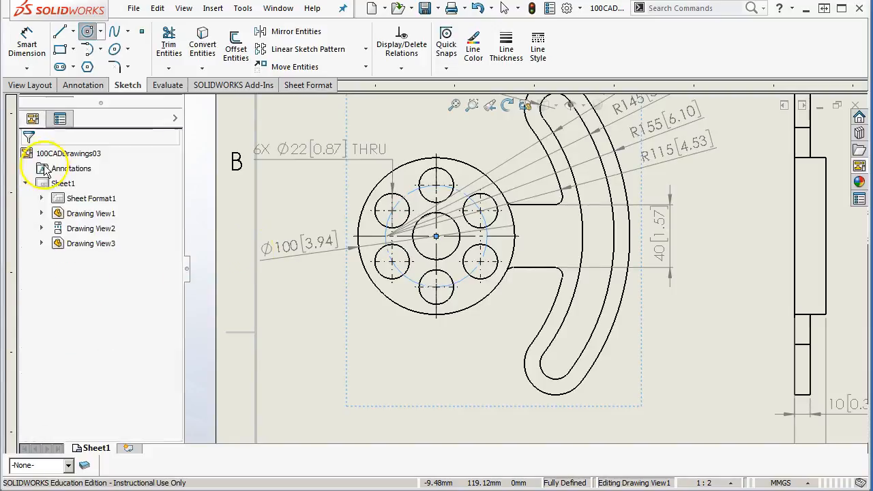
click(474, 362)
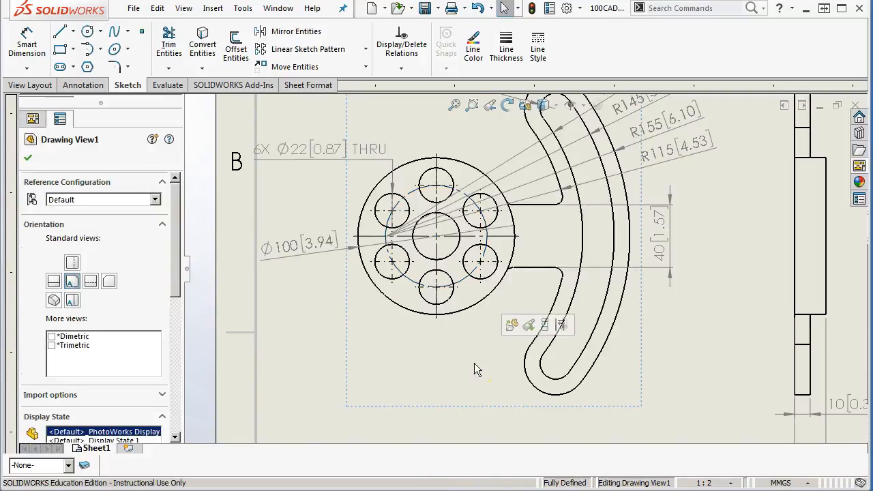
Dimension the bolt circle's diameter, placing the text outside the disc at its lower left
click(26, 45)
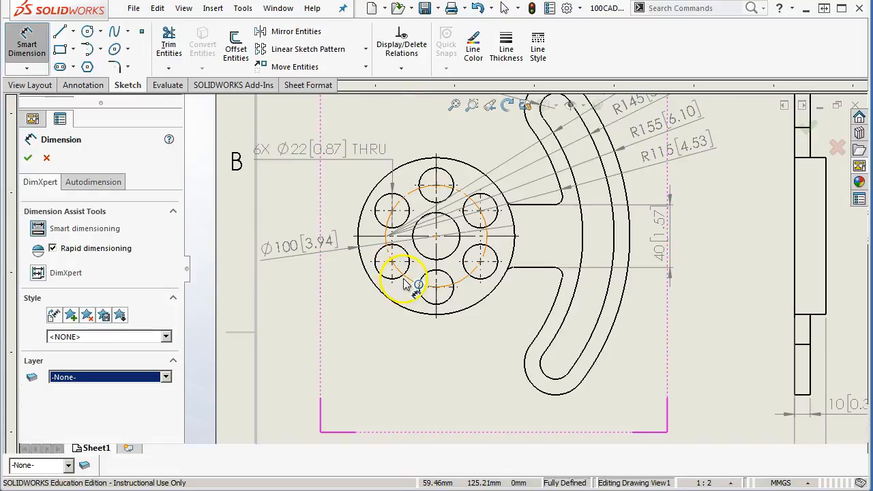
click(393, 279)
click(339, 346)
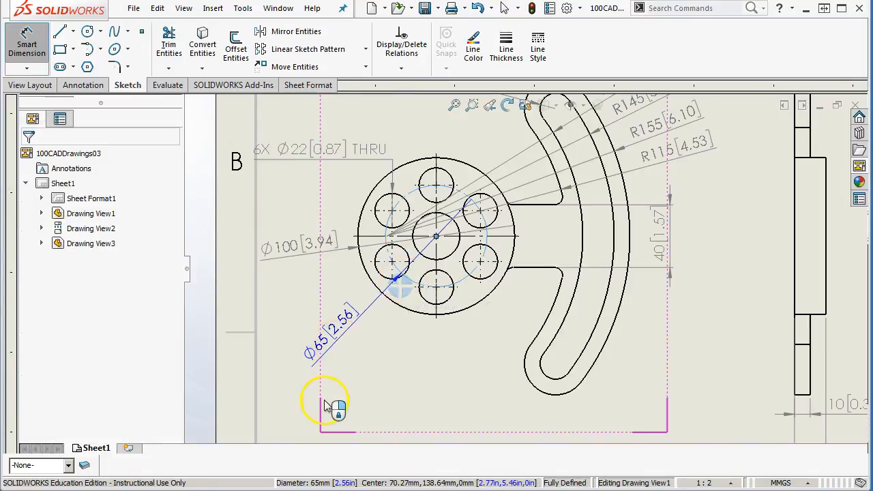
right_click(346, 343)
click(383, 402)
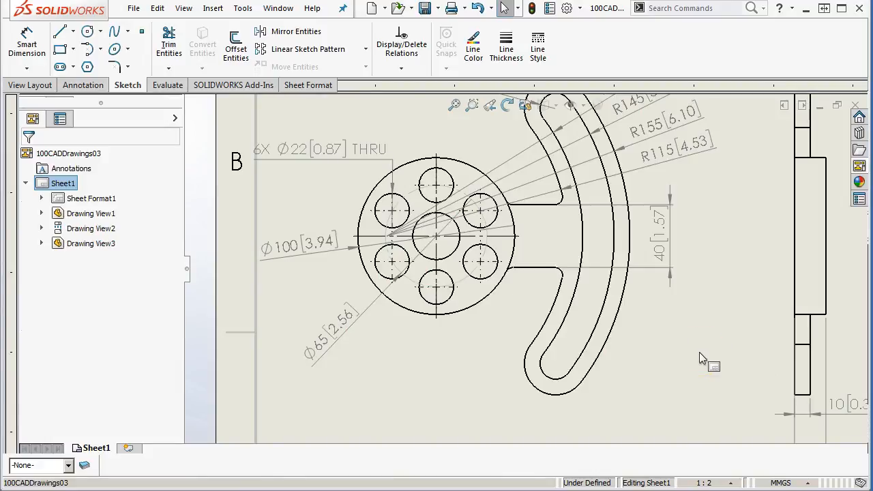
Save the drawing as 100CADDrawings03.SLDDRW and close both the drawing and its part
scroll(705, 330, up, 5)
scroll(707, 334, down, 1)
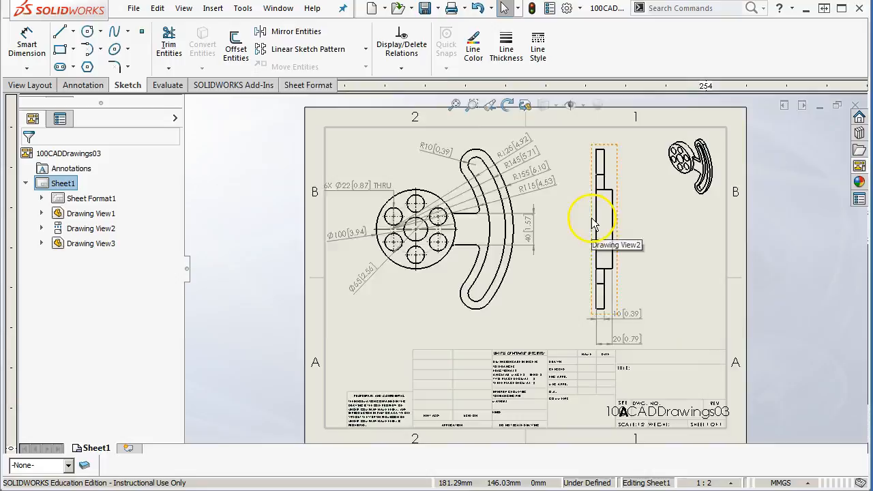
key(ctrl+s)
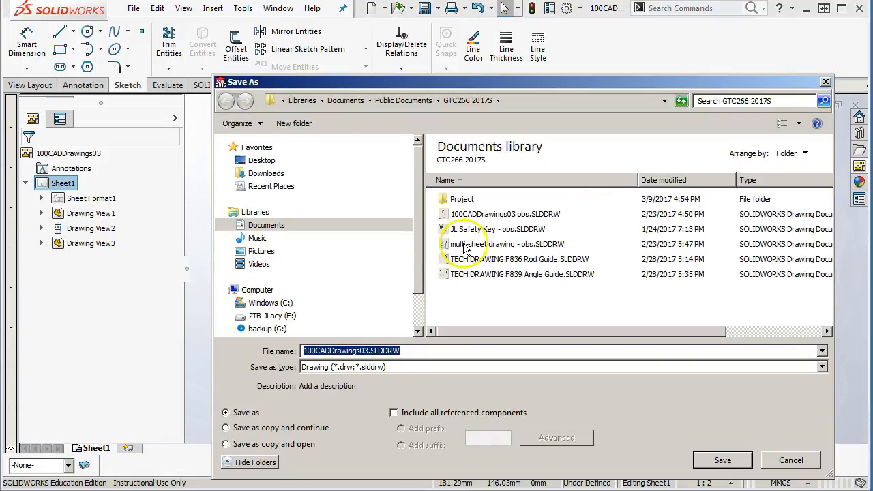
click(723, 461)
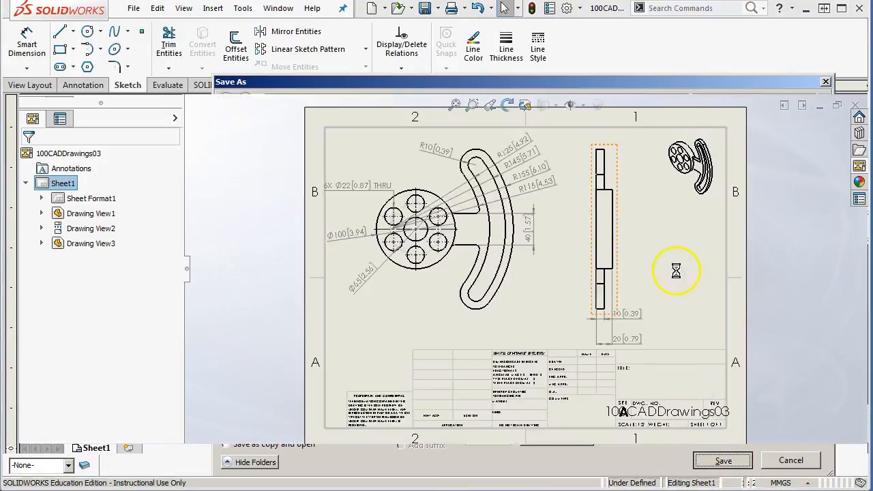
click(855, 105)
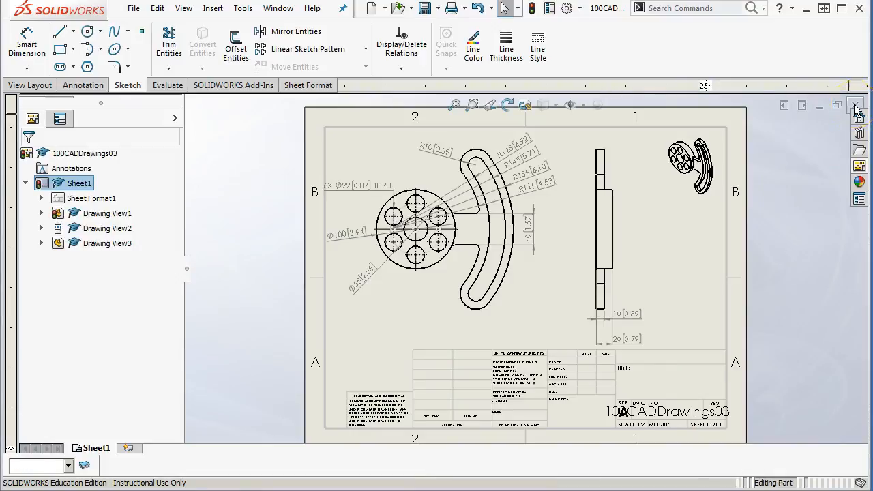
click(855, 89)
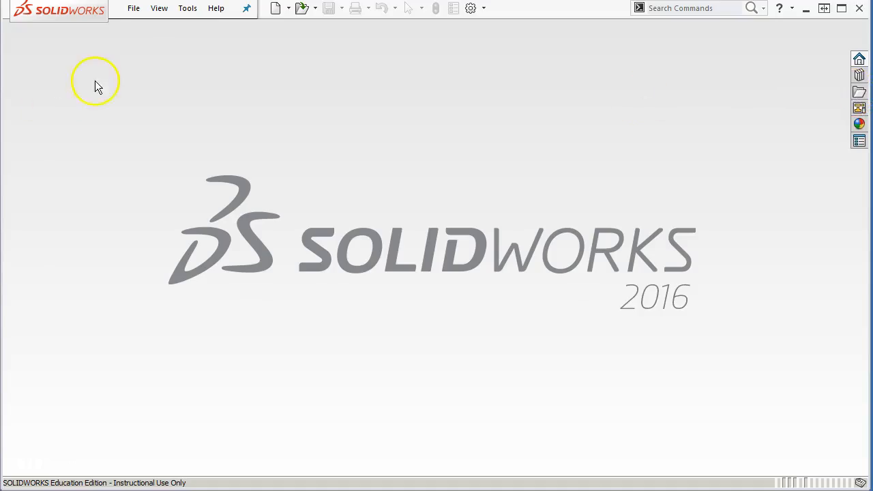
Open the part 100CADDrawings04.SLDPRT and orient it to the Front view
click(134, 9)
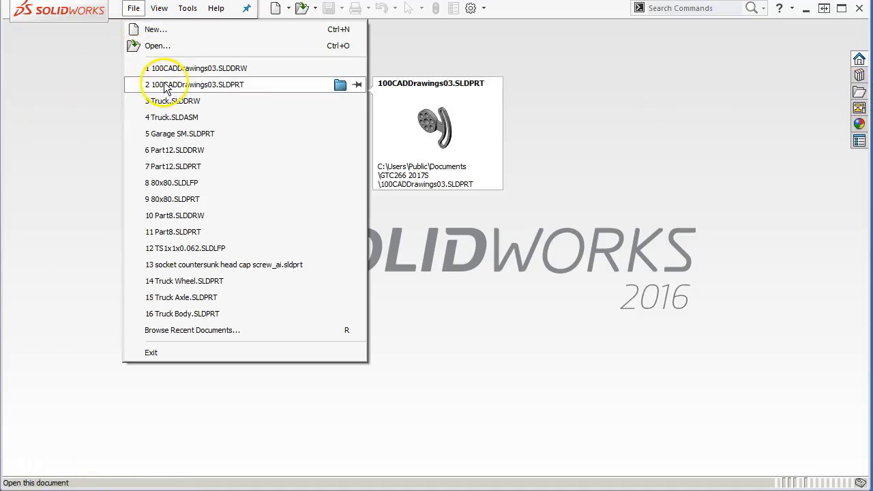
click(156, 32)
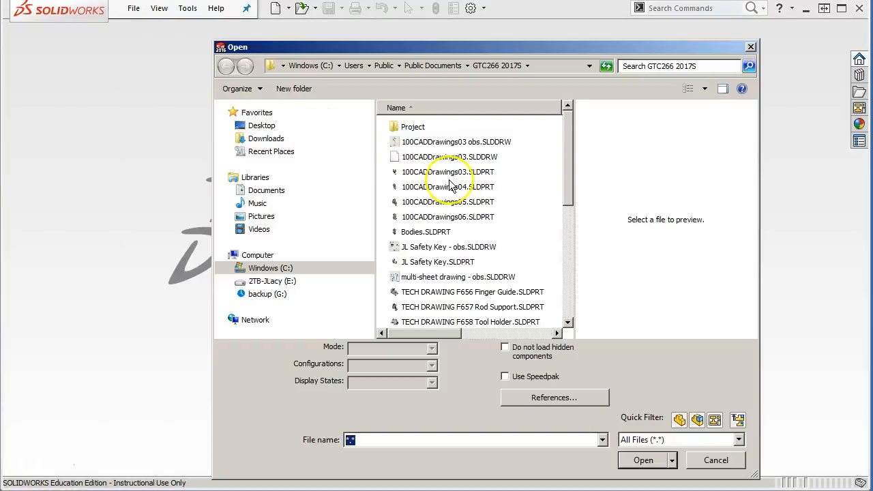
click(457, 194)
click(637, 460)
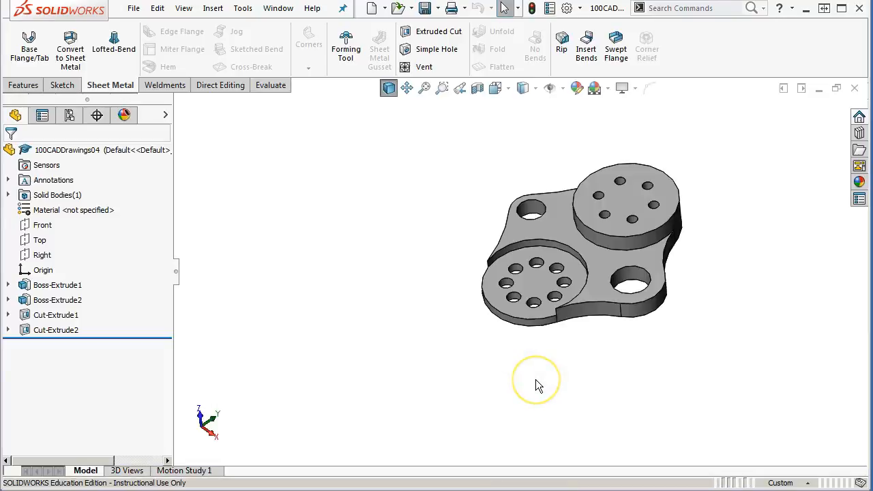
key(ctrl+1)
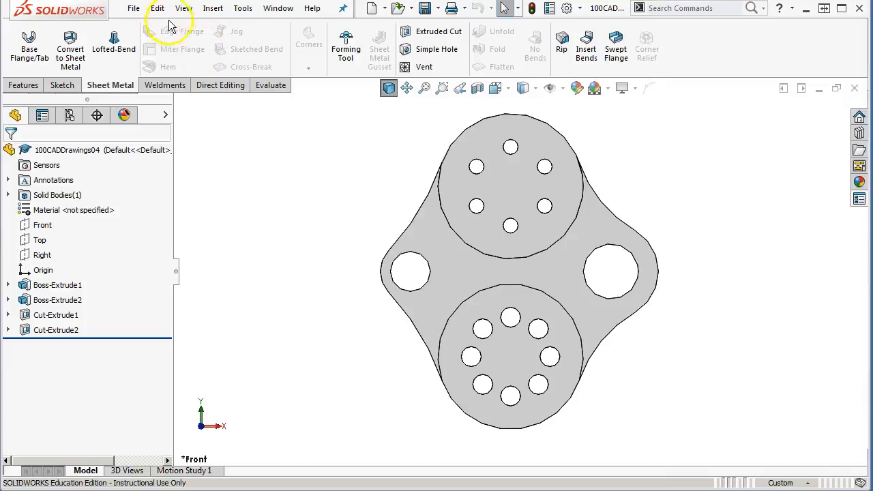
Review the part's file properties, covering its summary, custom and configuration-specific information
click(134, 8)
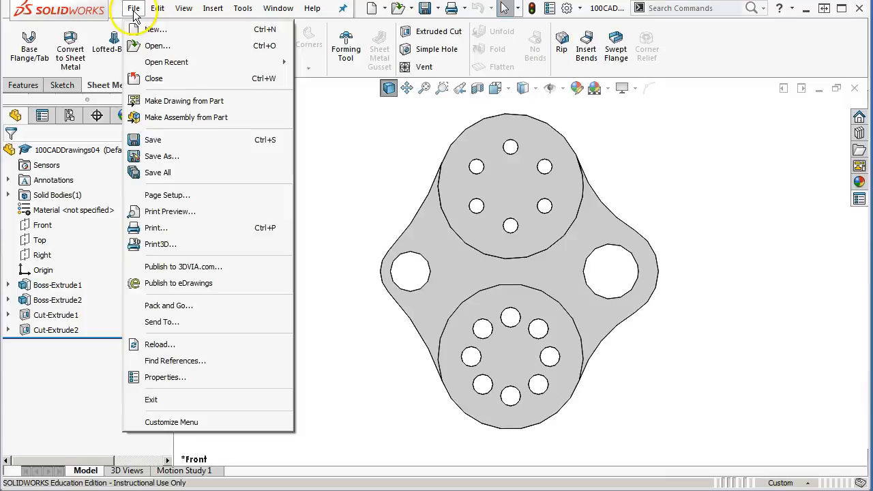
click(166, 377)
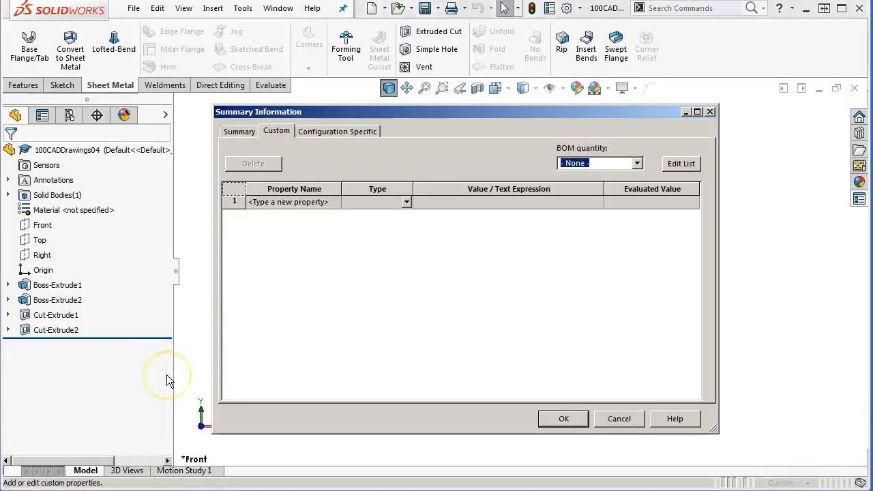
click(238, 132)
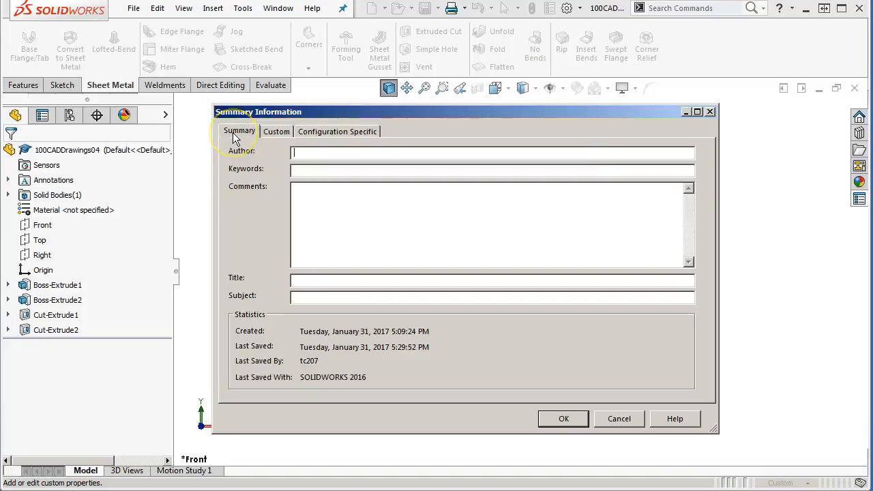
click(275, 132)
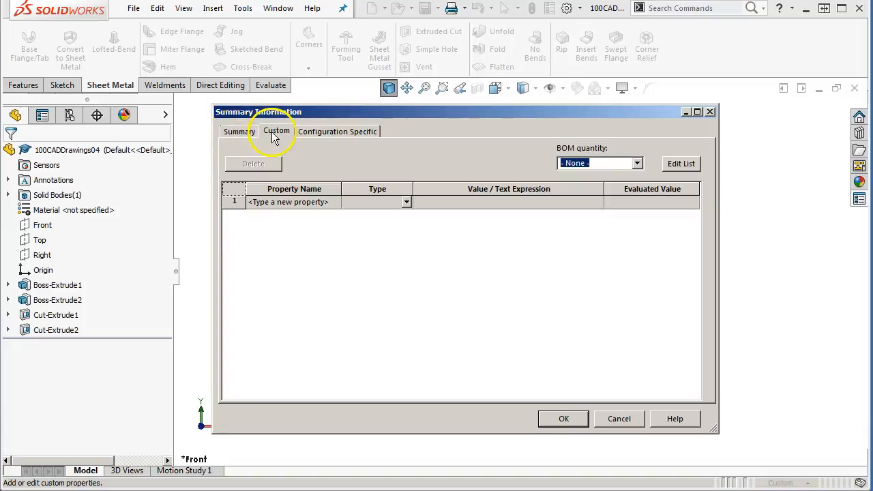
click(333, 204)
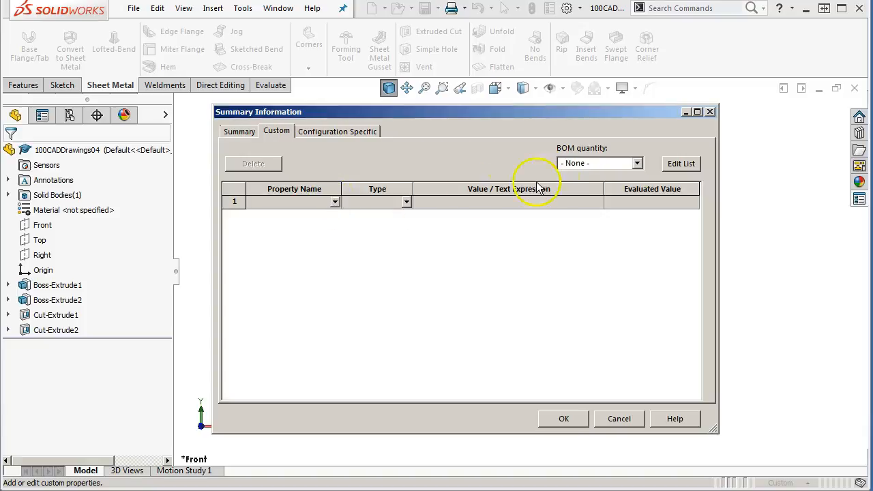
click(337, 132)
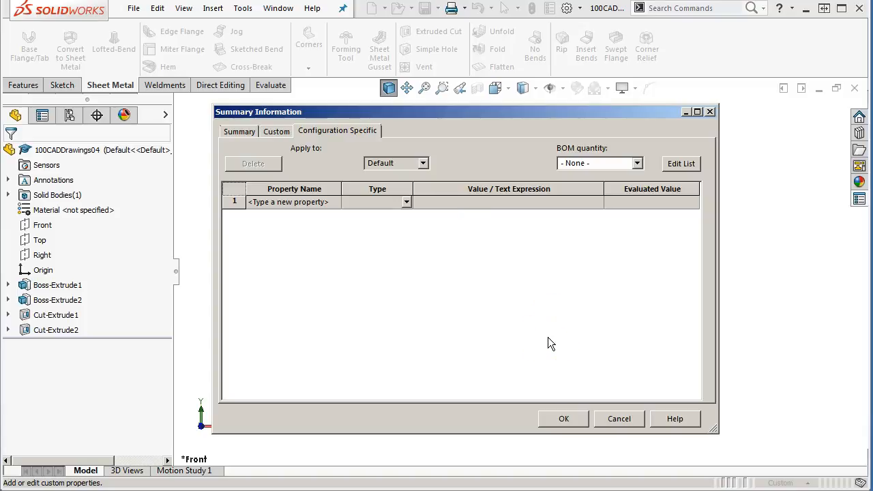
click(572, 422)
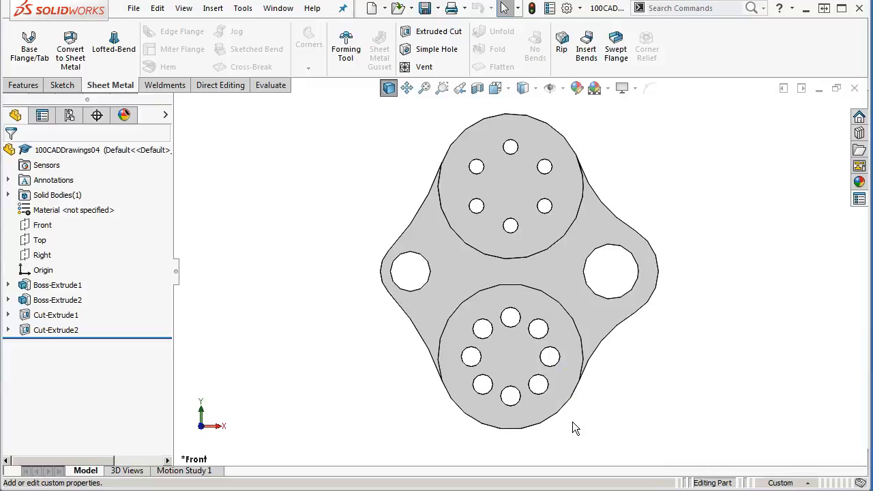
Create a new drawing from the Tutorial draw template on an A (ANSI) Landscape sheet
click(278, 8)
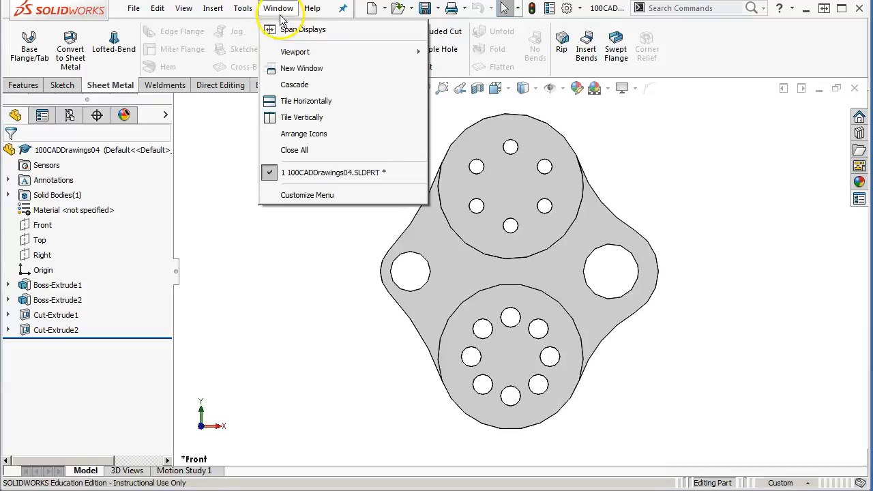
click(292, 68)
click(134, 8)
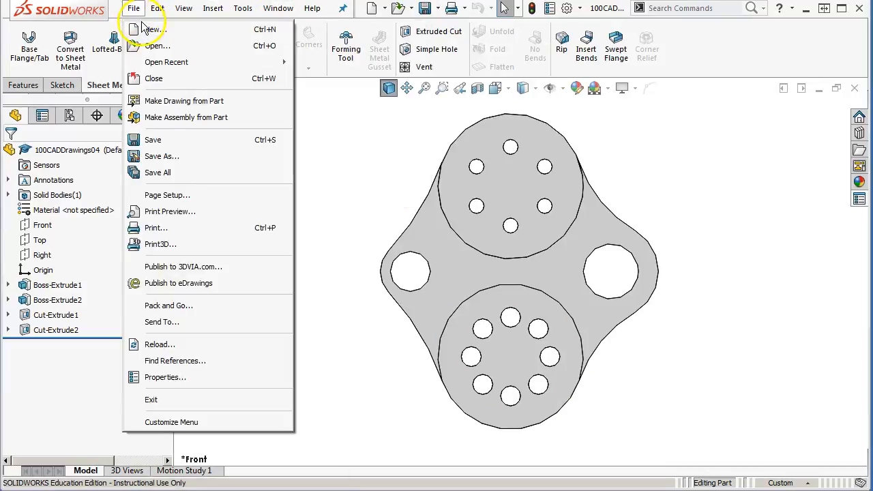
click(144, 29)
click(326, 128)
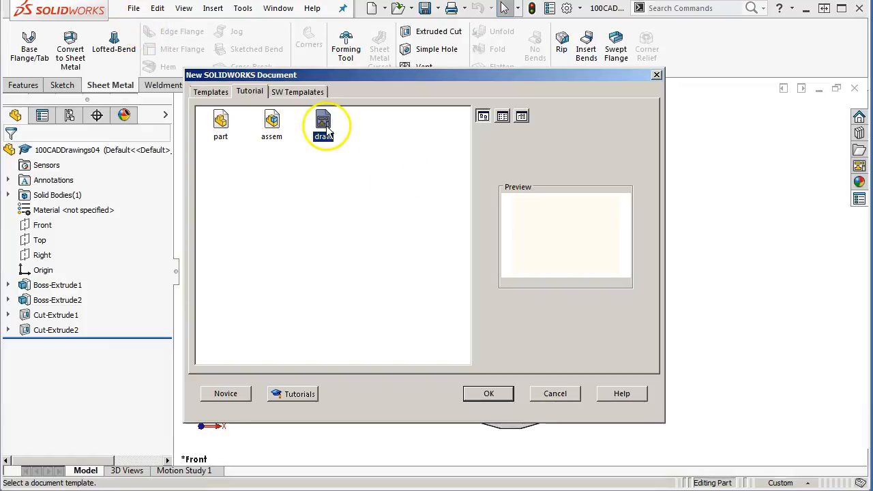
double_click(322, 123)
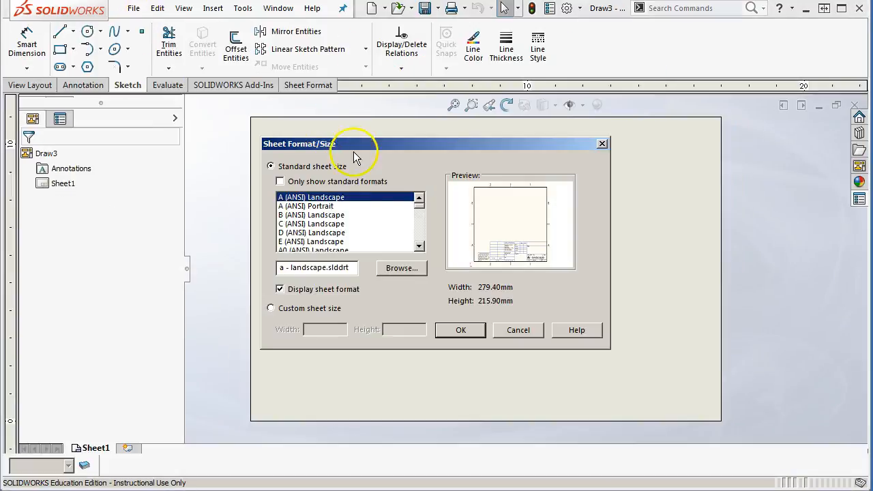
double_click(322, 198)
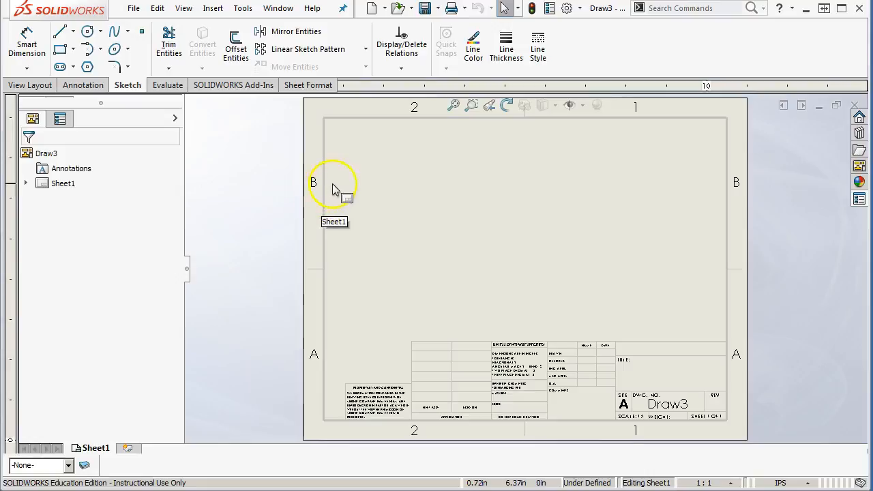
Tile the windows horizontally, insert the 100CADDrawings04 part into the drawing as a model view, and maximize the drawing window
click(277, 9)
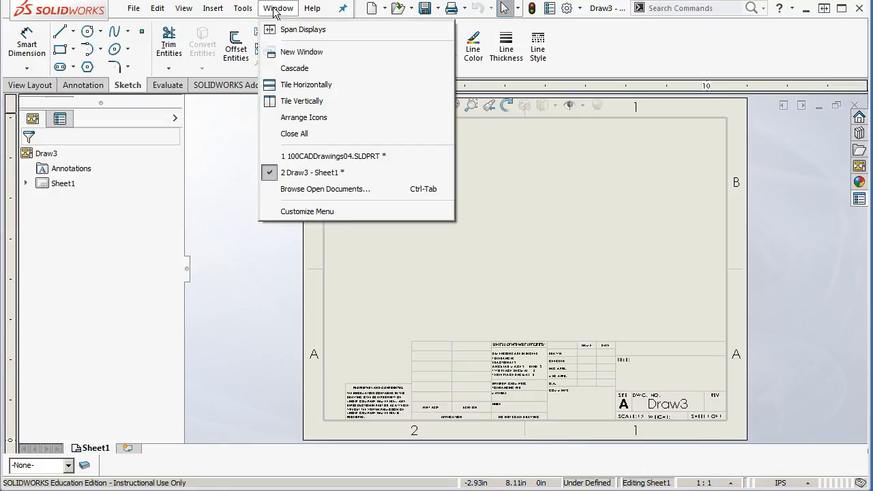
click(297, 84)
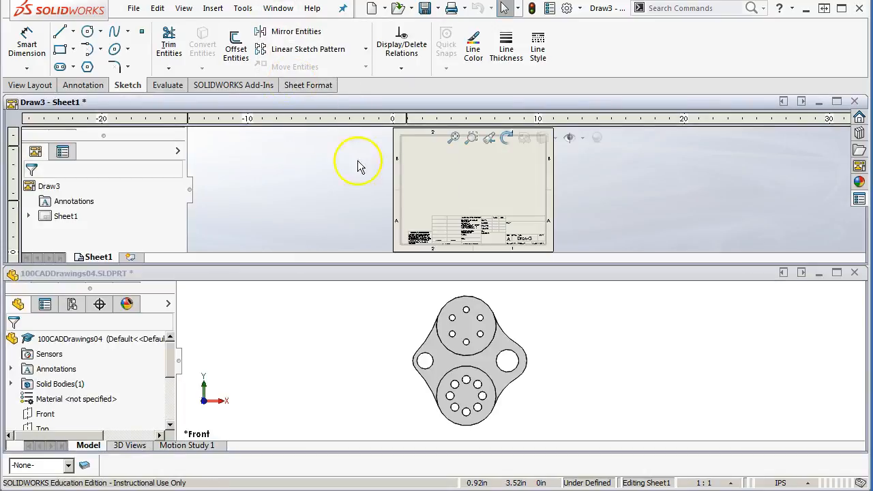
mouse_move(27, 338)
mouse_down()
mouse_move(113, 336)
mouse_move(440, 196)
mouse_move(448, 175)
mouse_up()
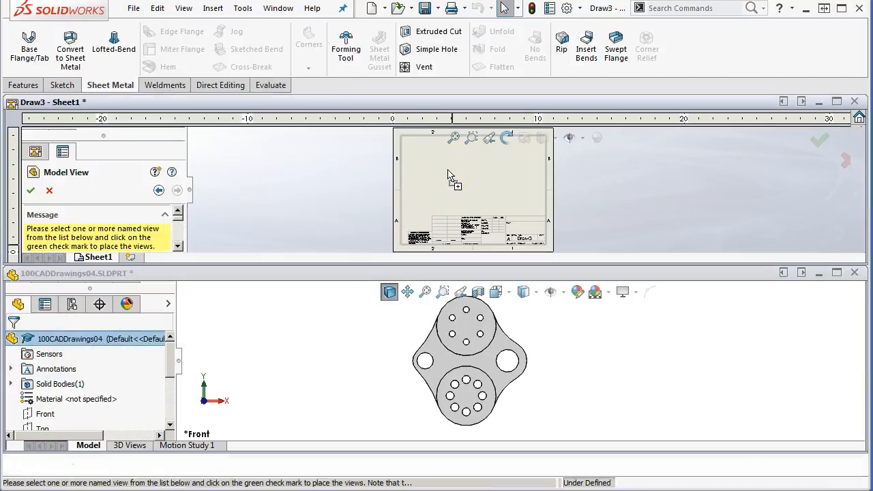
drag(177, 219, 177, 224)
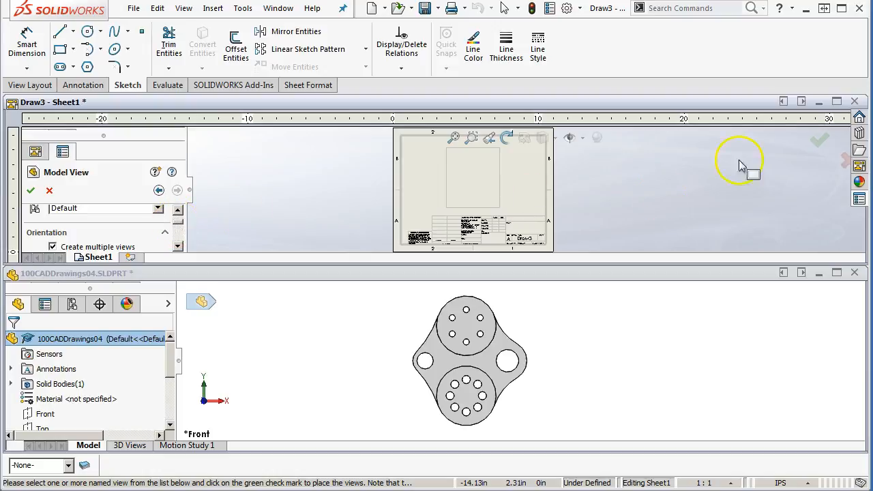
click(837, 101)
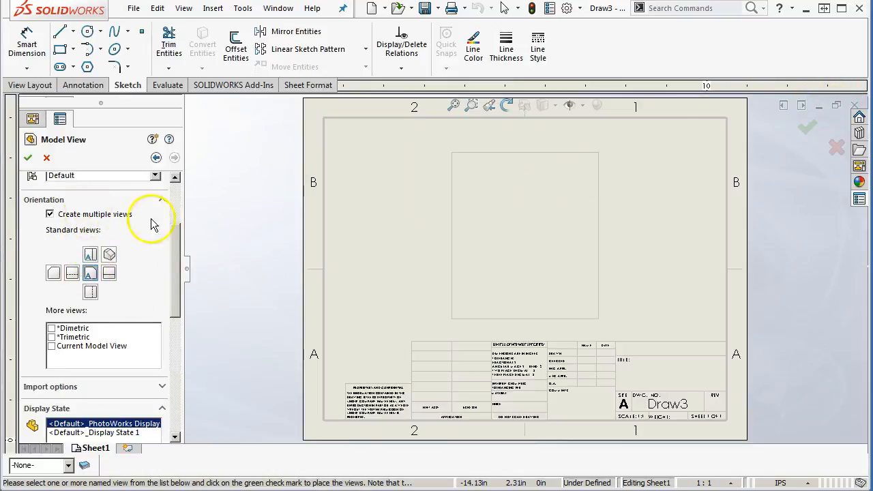
Create the Front, Right and Isometric views of the part together, leaving out the Top view
click(90, 254)
click(90, 273)
click(108, 274)
click(109, 254)
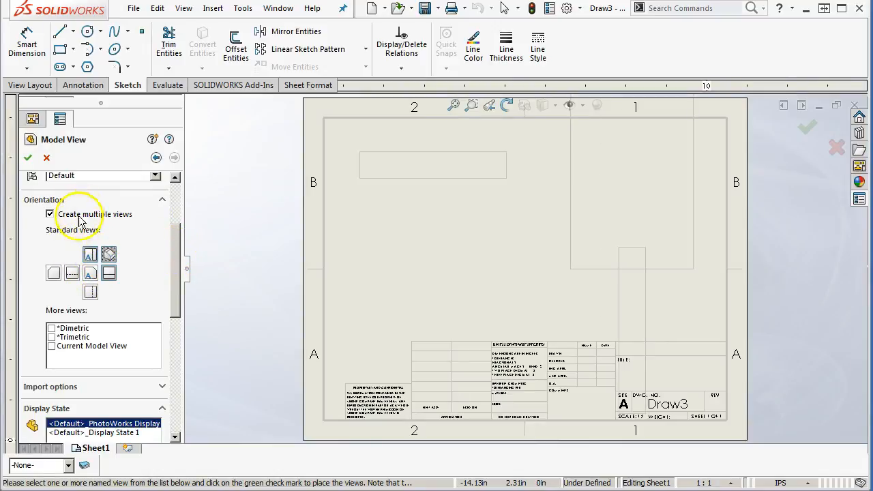
click(90, 272)
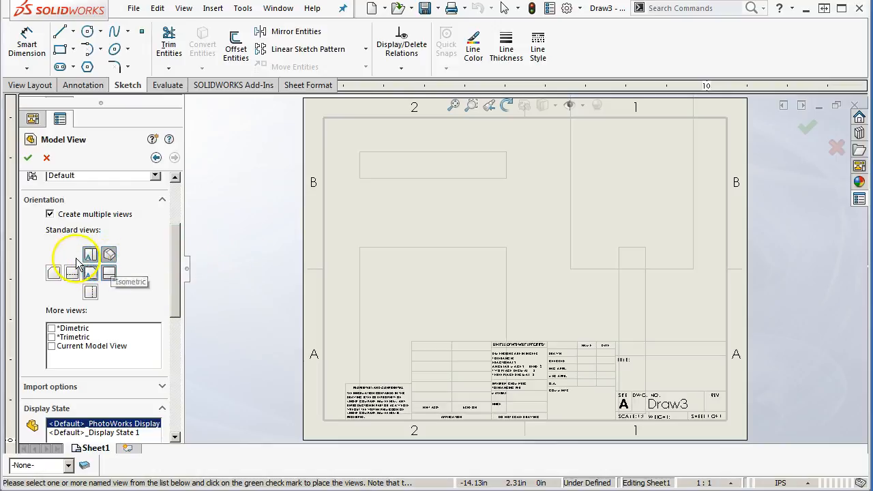
click(90, 255)
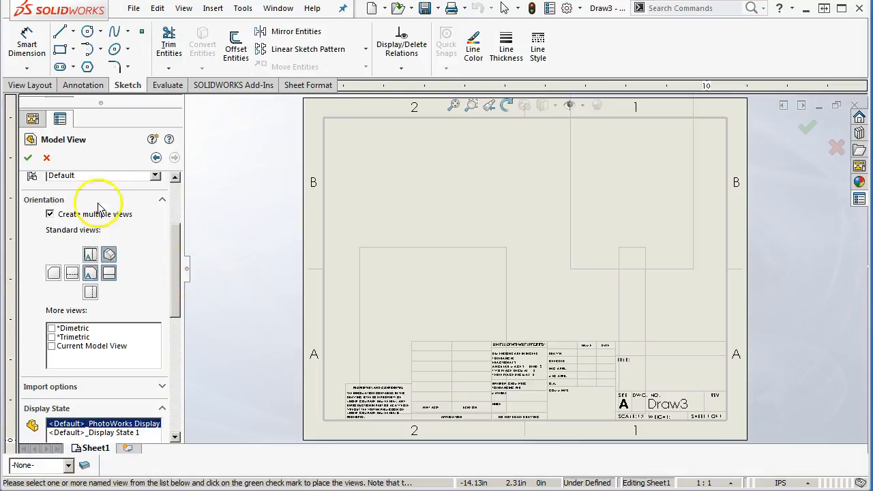
click(28, 158)
Arrange the front view in the sheet's upper-left area, the right view closer beside it, and the isometric view out to the far right
mouse_move(476, 248)
mouse_down()
mouse_move(474, 191)
mouse_move(487, 138)
mouse_up()
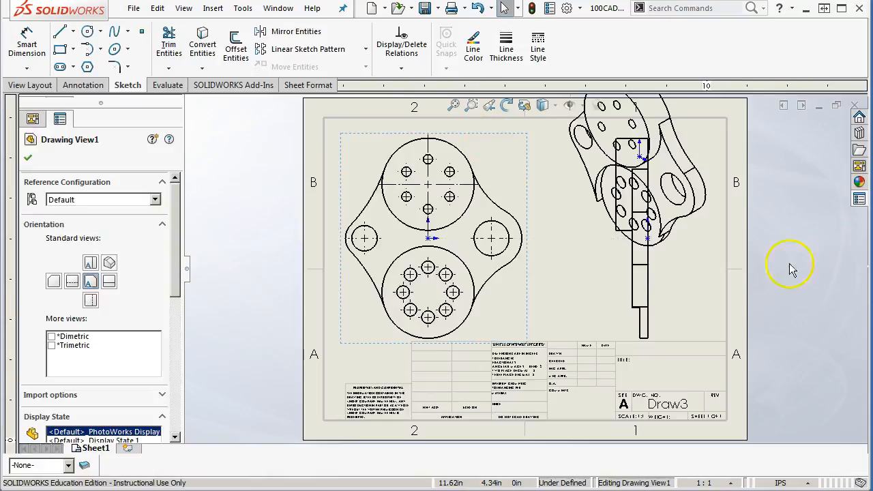
drag(710, 269, 813, 275)
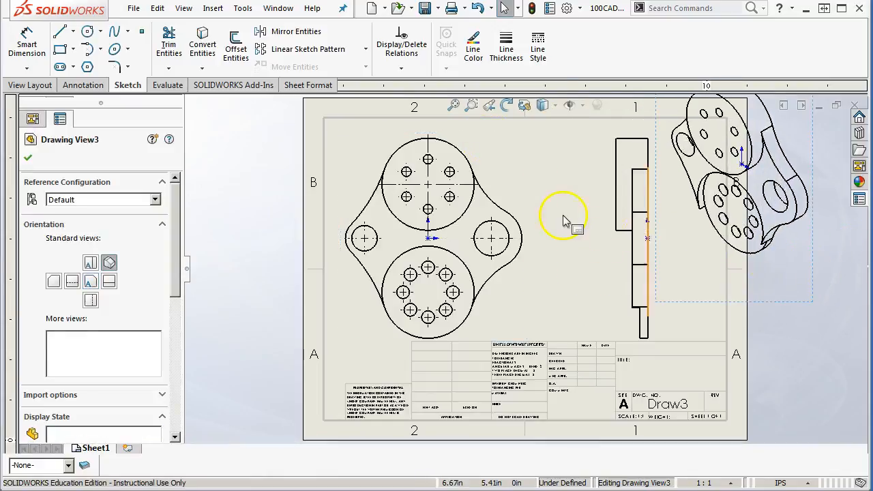
click(583, 107)
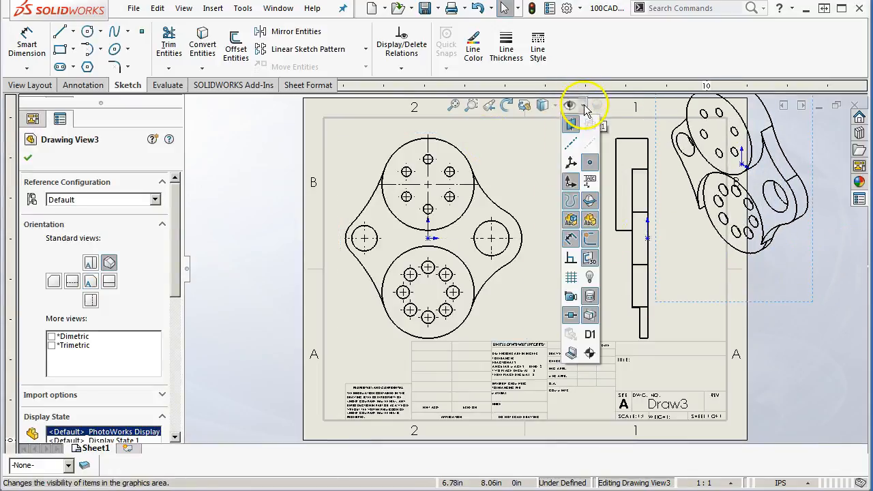
click(523, 199)
drag(523, 199, 520, 195)
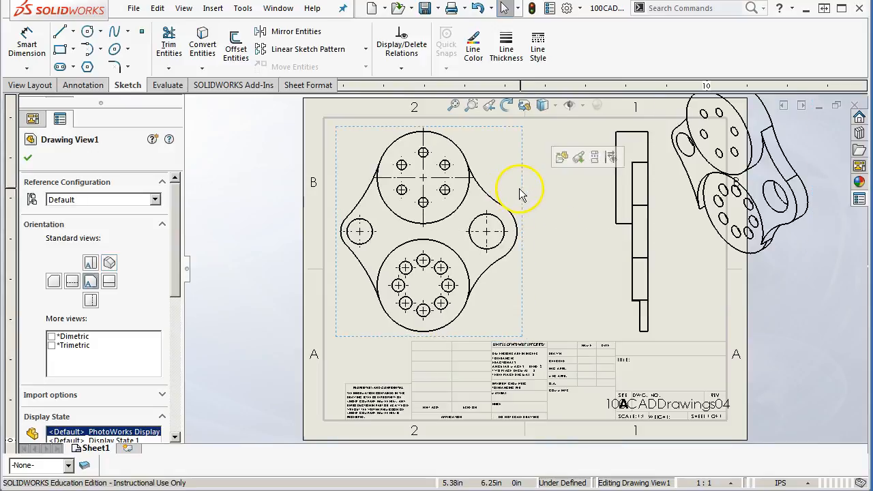
drag(610, 253, 563, 248)
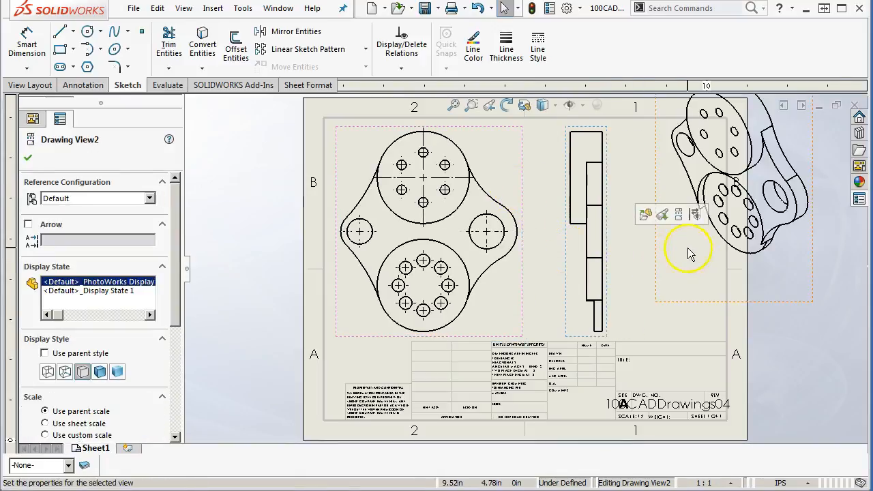
Set the isometric view to a custom scale of 1:2 and move it inside the sheet's upper-right corner
click(653, 254)
right_click(658, 251)
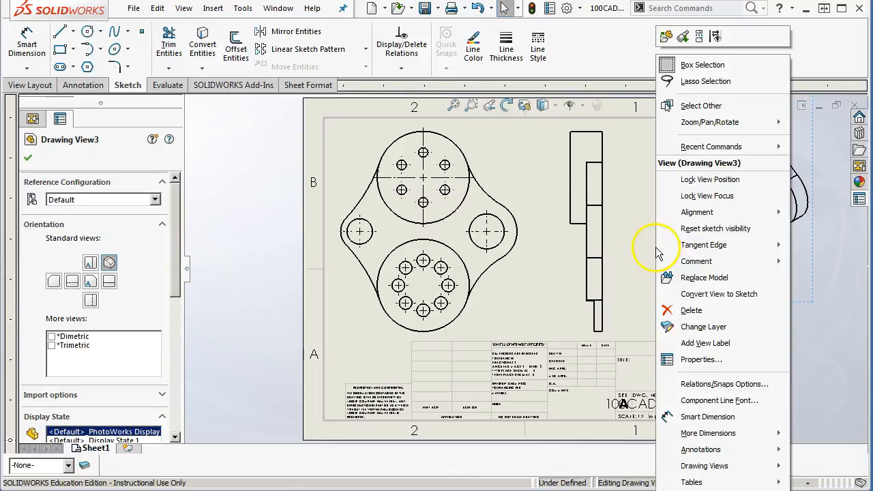
click(639, 236)
click(677, 295)
drag(180, 279, 175, 366)
click(62, 332)
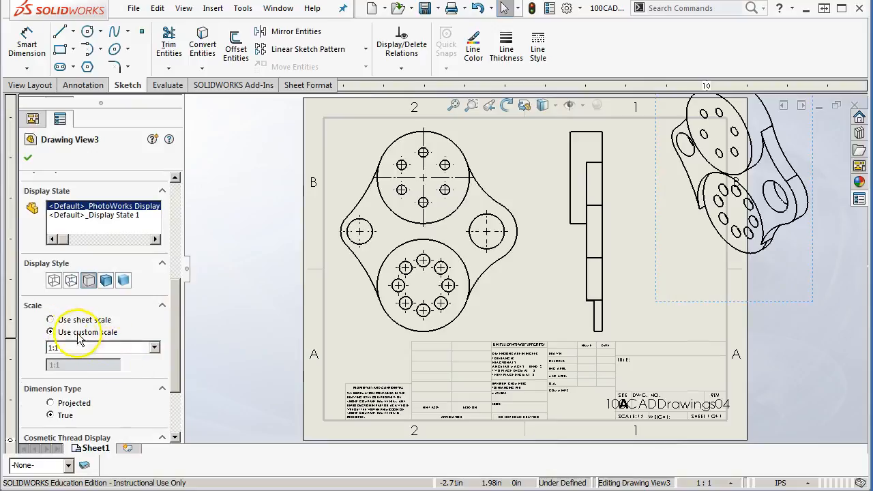
click(155, 347)
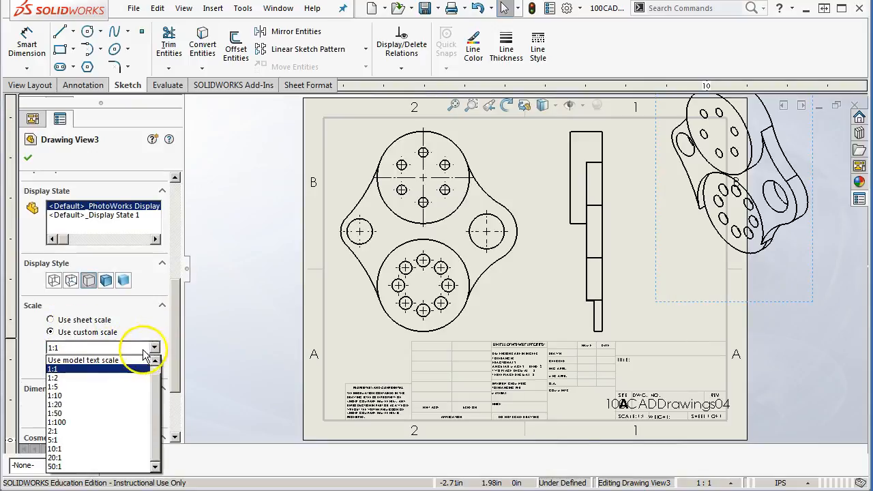
click(80, 386)
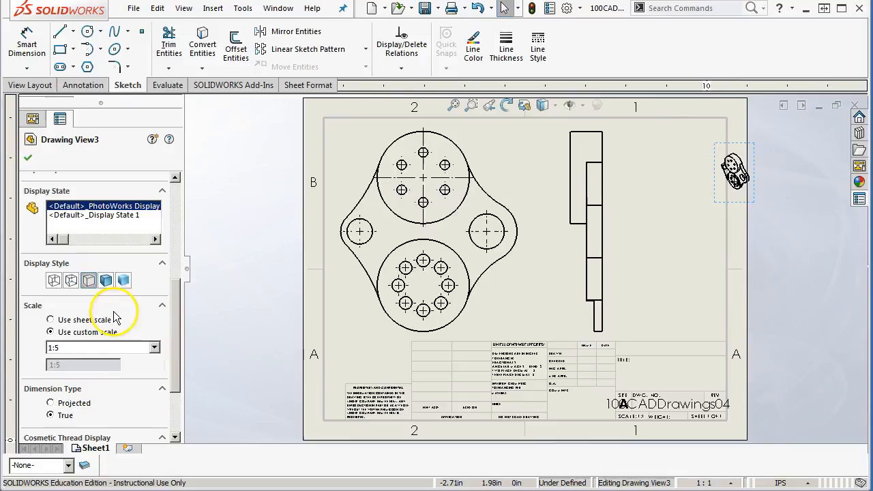
click(132, 347)
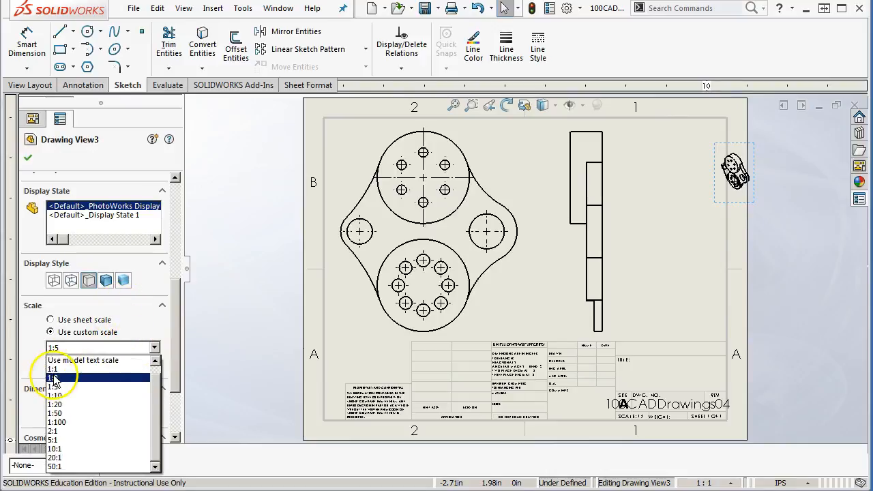
click(65, 377)
click(28, 159)
drag(709, 248, 651, 247)
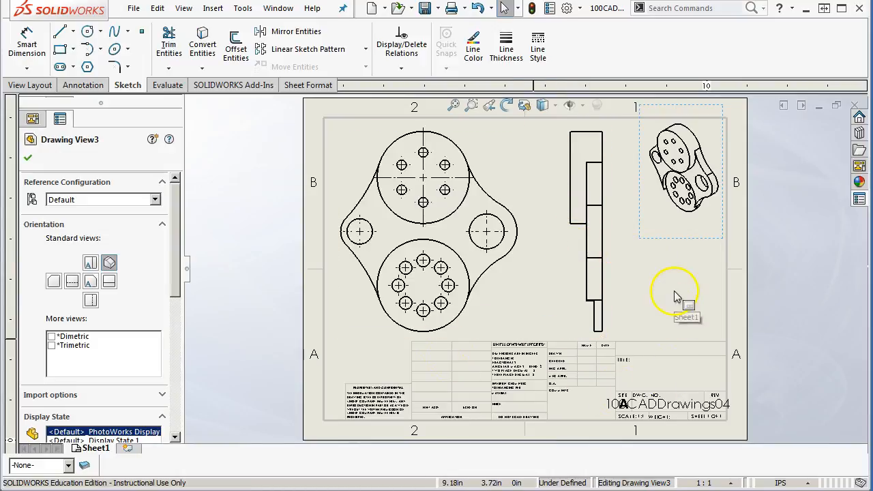
Set the sheet scale to 3:4 in the sheet properties and reposition the front view slightly
right_click(668, 258)
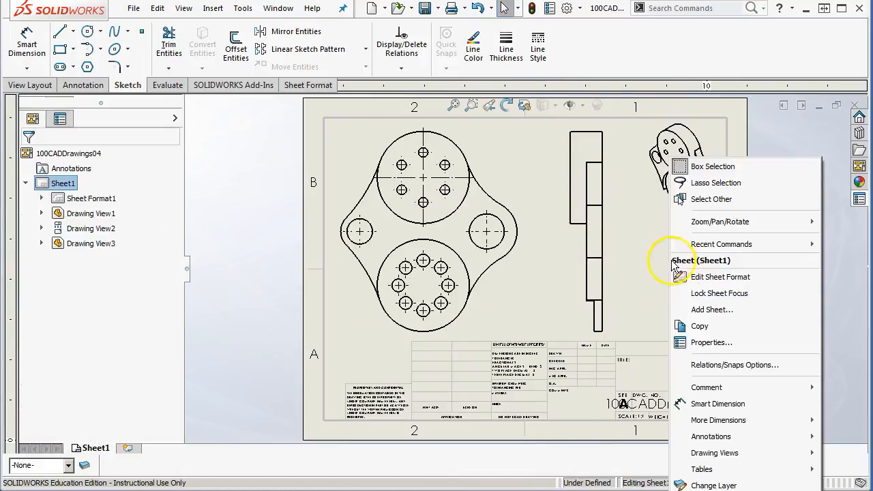
click(709, 342)
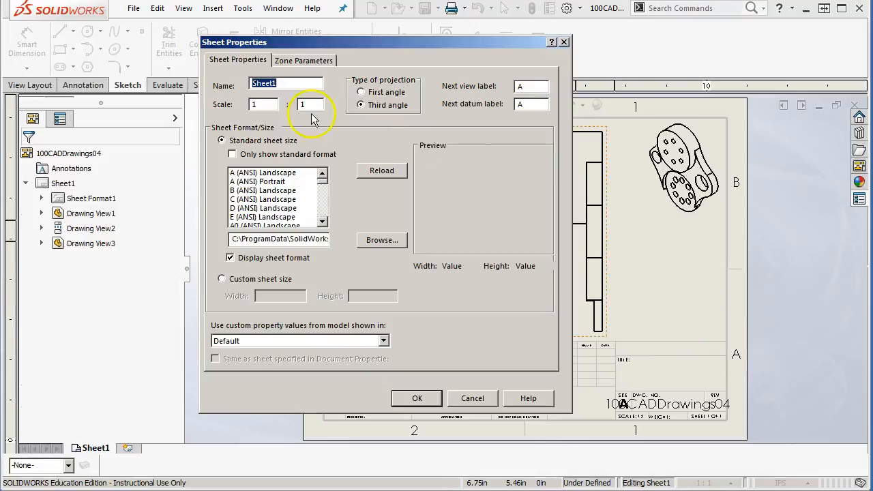
double_click(274, 106)
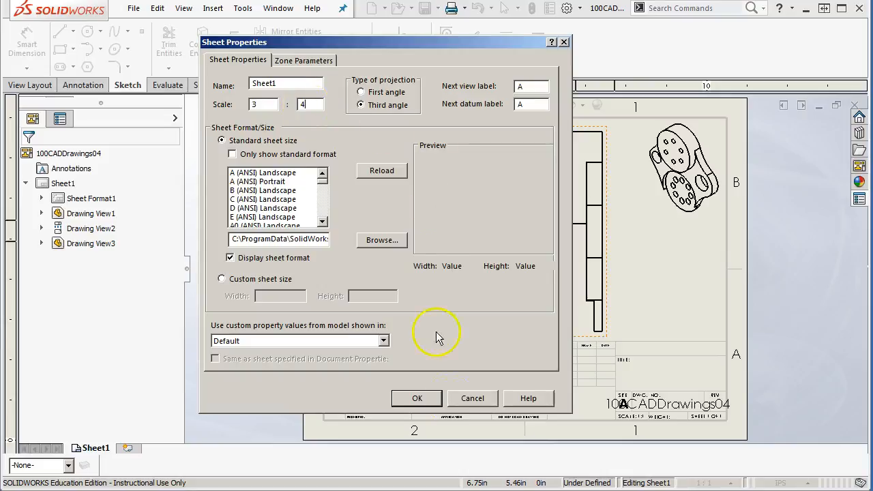
click(409, 398)
drag(508, 247, 512, 259)
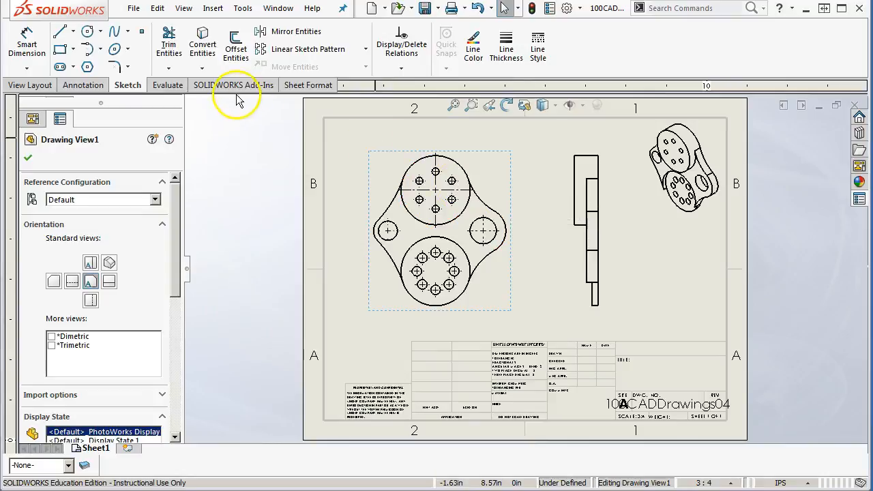
Sketch a construction circle through the centers of the six upper holes in the front view, centered on the upper boss
click(87, 31)
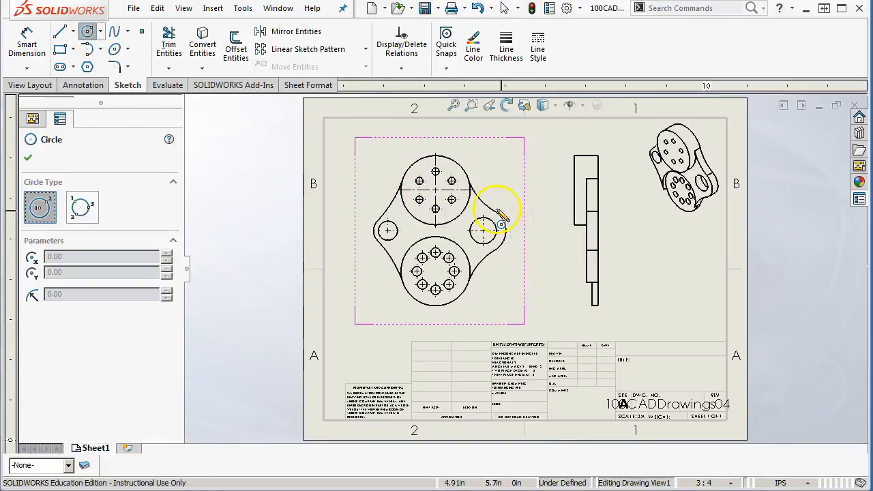
click(449, 200)
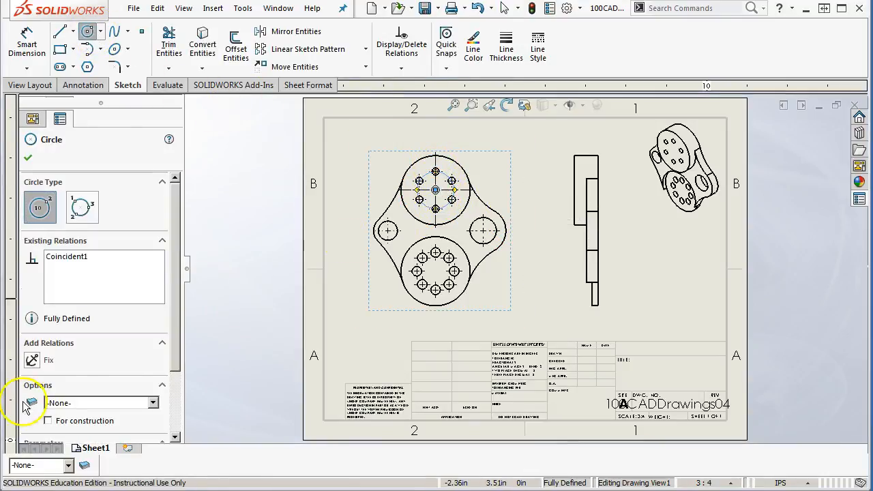
scroll(171, 334, down, 3)
click(48, 334)
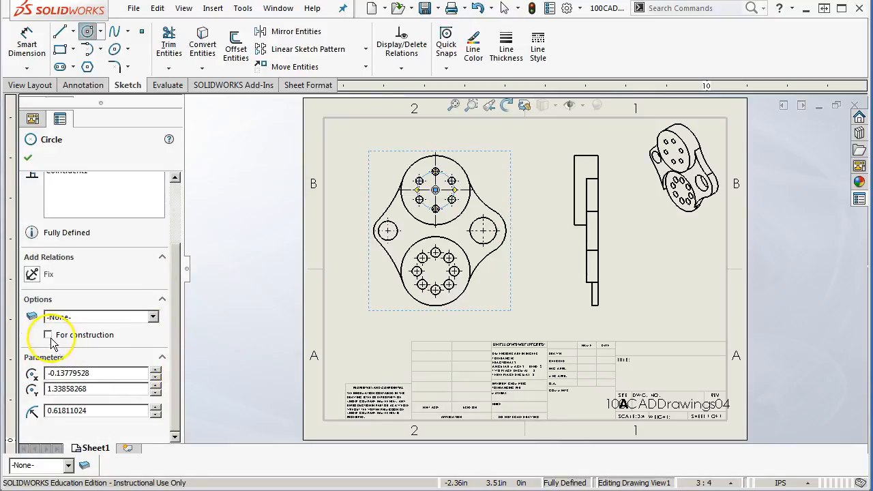
Sketch a construction circle through the centers of the eight lower holes in the front view, centered on the lower boss
scroll(335, 299, down, 3)
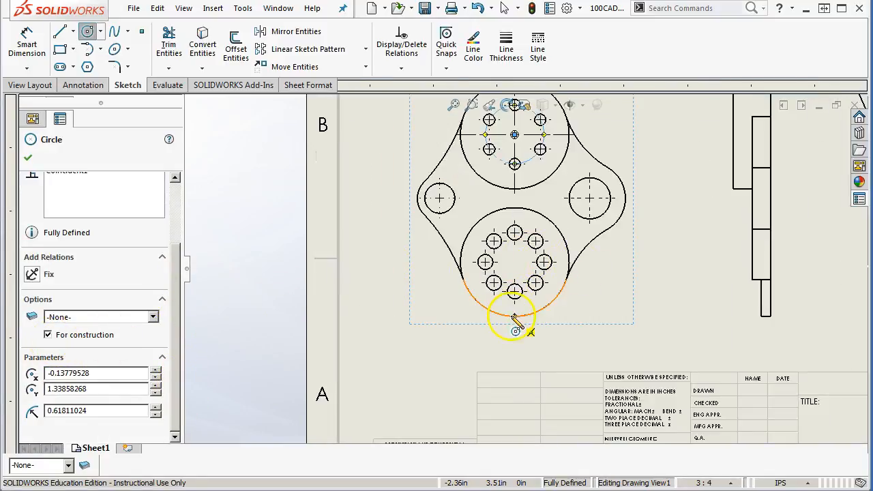
click(515, 263)
click(514, 233)
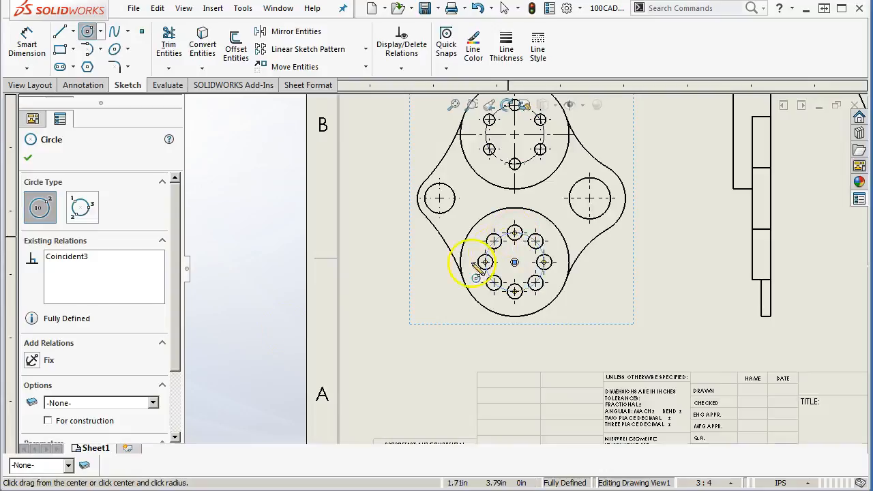
drag(172, 337, 169, 367)
click(48, 378)
click(386, 275)
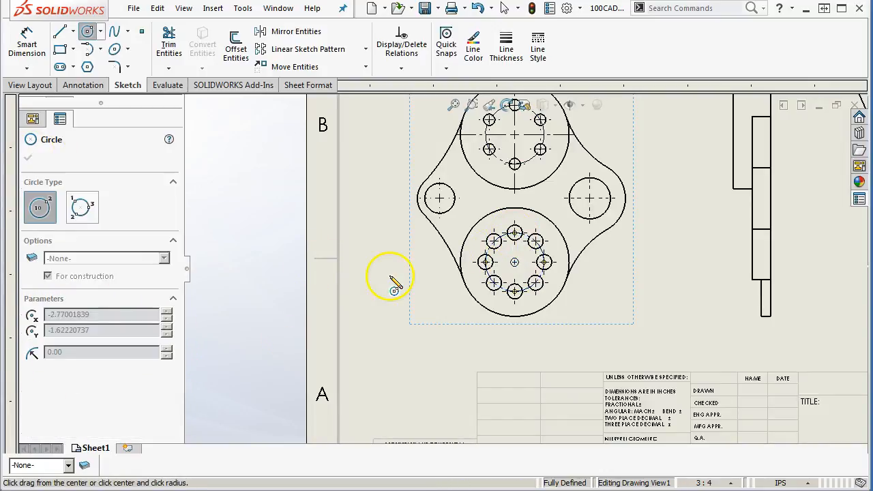
scroll(526, 267, up, 3)
key(Escape)
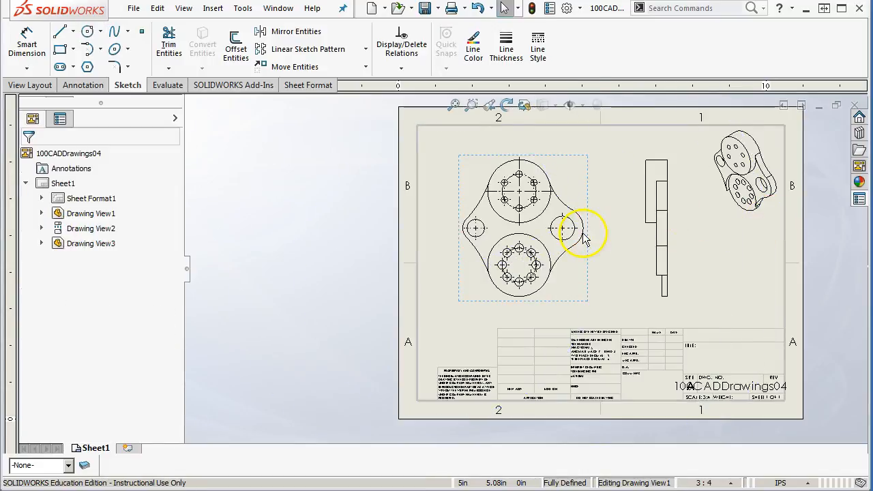
Dimension the left hole's diameter and the radius of the upper-left concave arc in the front view
scroll(599, 247, down, 1)
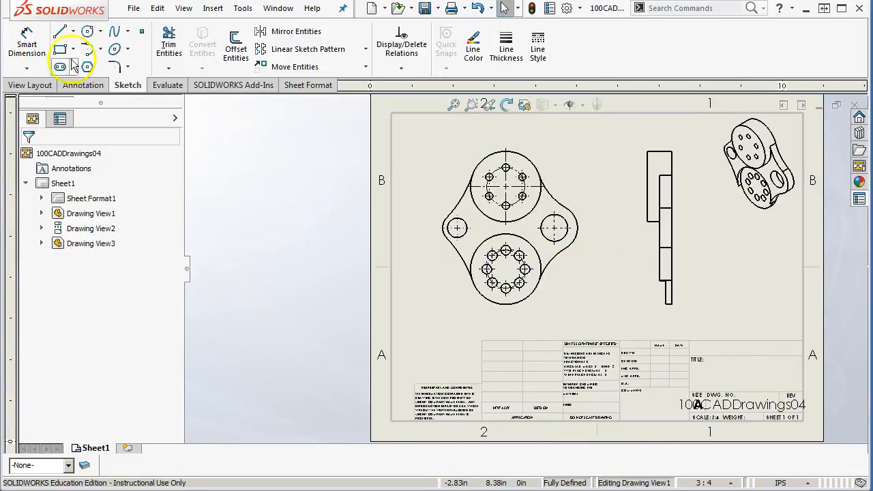
click(27, 42)
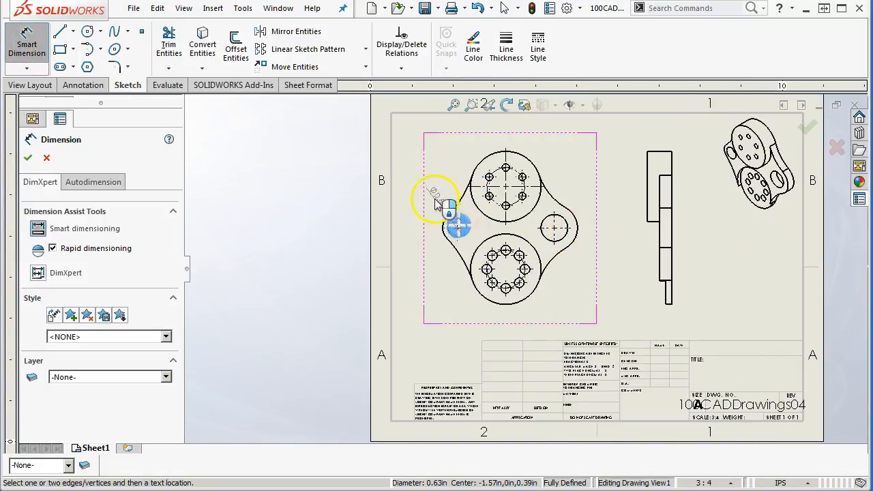
click(453, 203)
click(439, 171)
scroll(462, 168, down, 2)
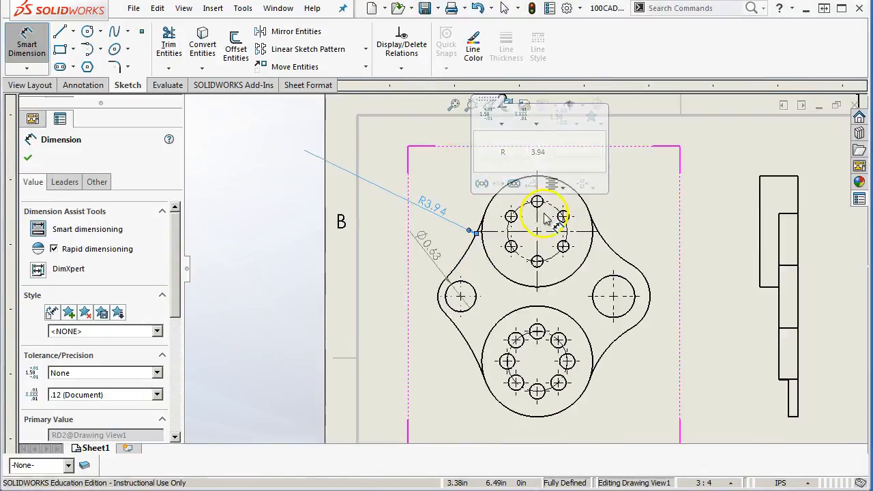
Dimension the outer diameter of the upper boss, placing the text above and to its right in the front view
scroll(454, 196, down, 2)
scroll(571, 230, up, 1)
click(580, 229)
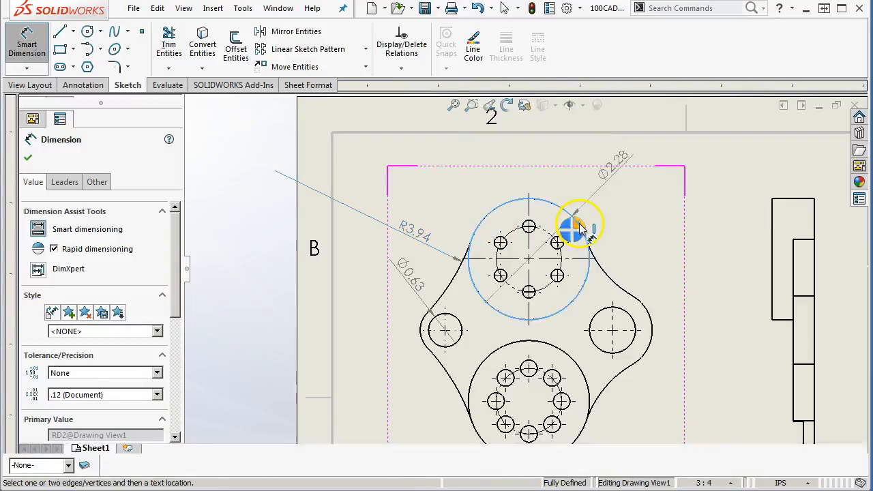
click(627, 177)
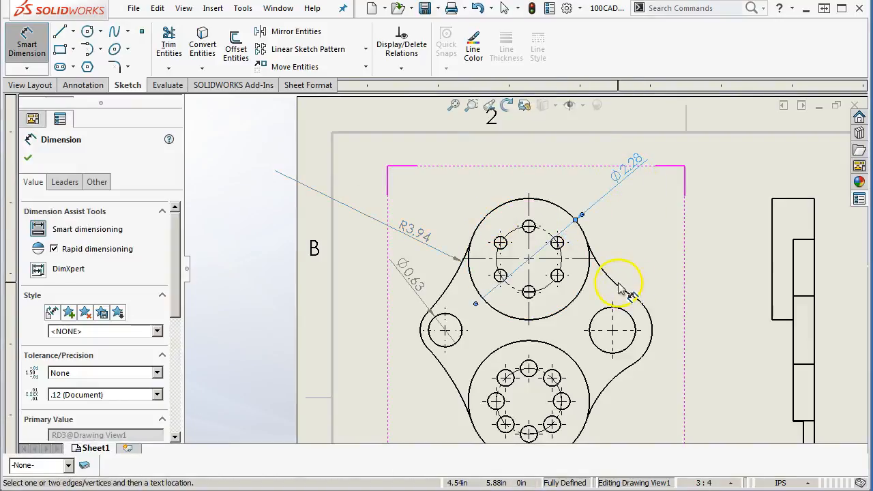
Dimension the radius of the upper-right concave arc in the front view, placing the text above and to its right
click(611, 281)
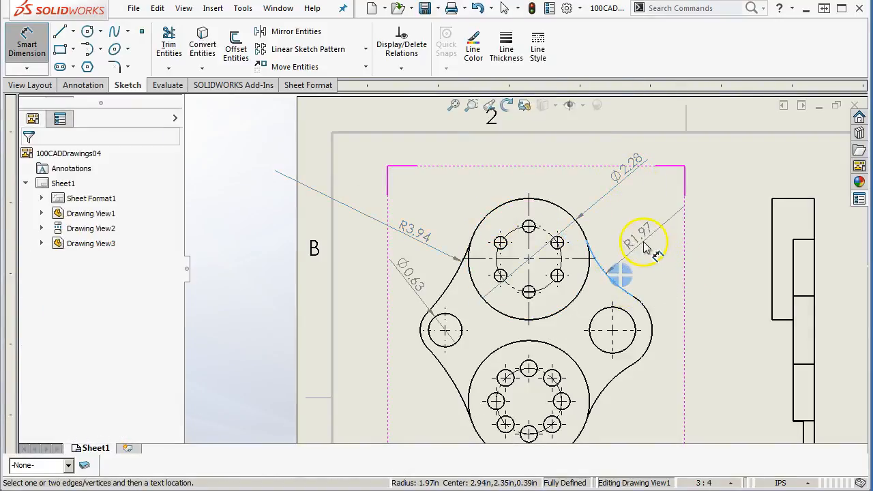
click(649, 248)
right_click(691, 274)
click(698, 331)
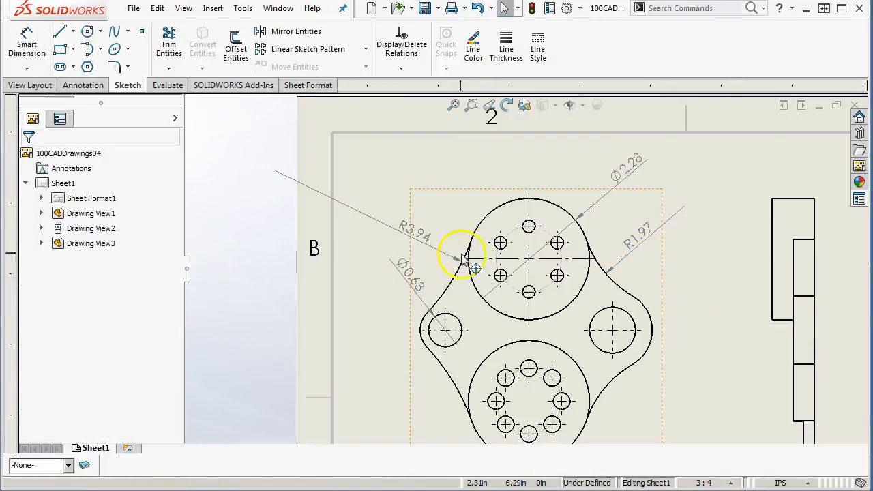
Change the radius dimension of the upper-left concave arc to a foreshortened radius leader
click(418, 234)
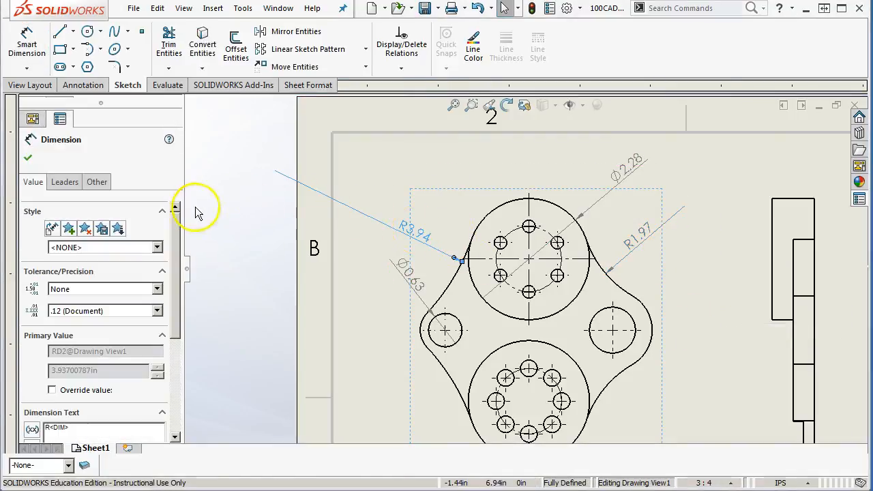
drag(179, 250, 187, 368)
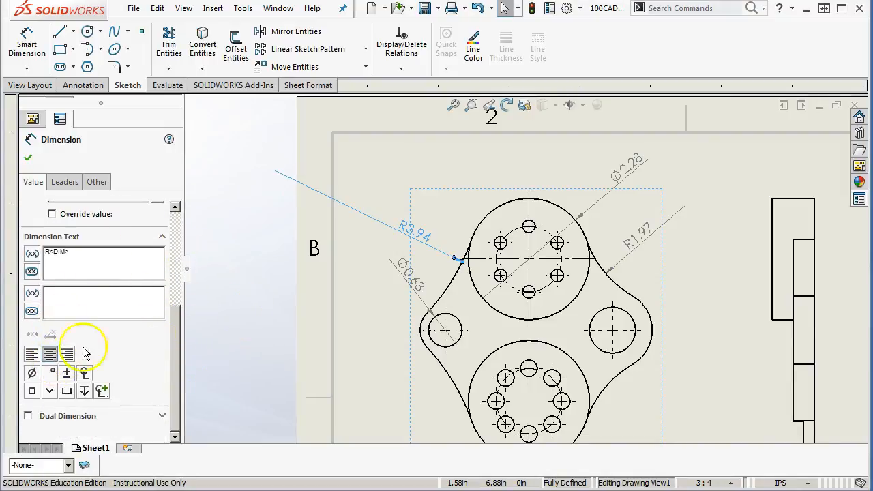
drag(176, 355, 179, 253)
click(66, 183)
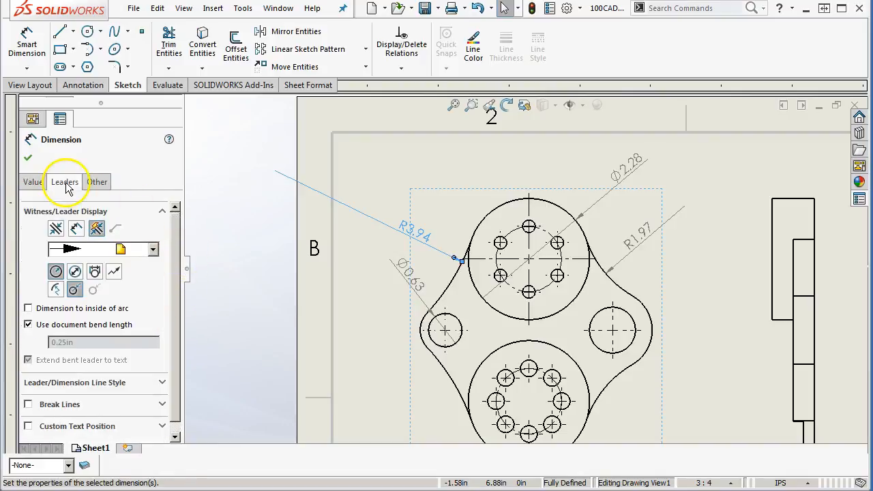
click(56, 290)
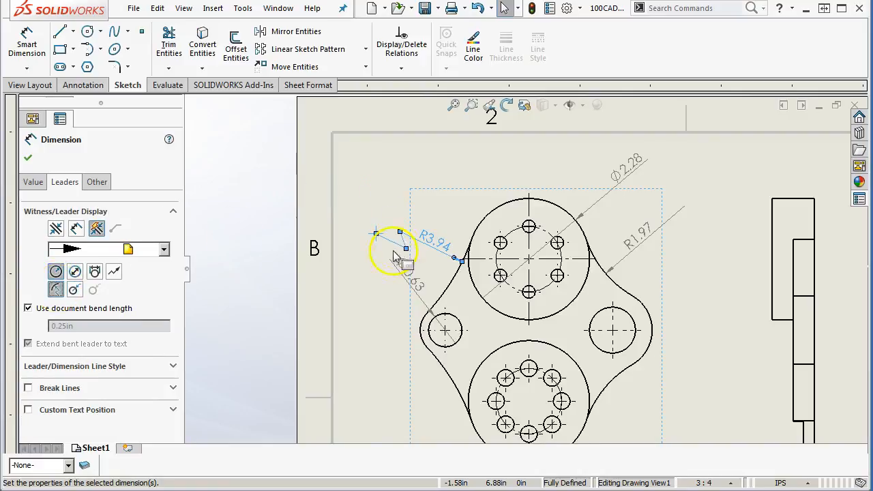
Move the left hole's diameter text clear of the foreshortened radius dimension and shift that dimension's jog slightly outward
click(396, 290)
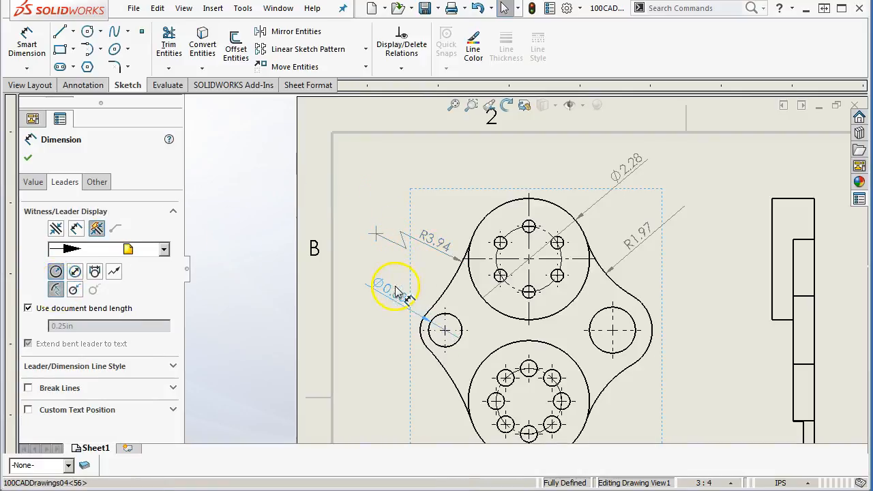
click(418, 247)
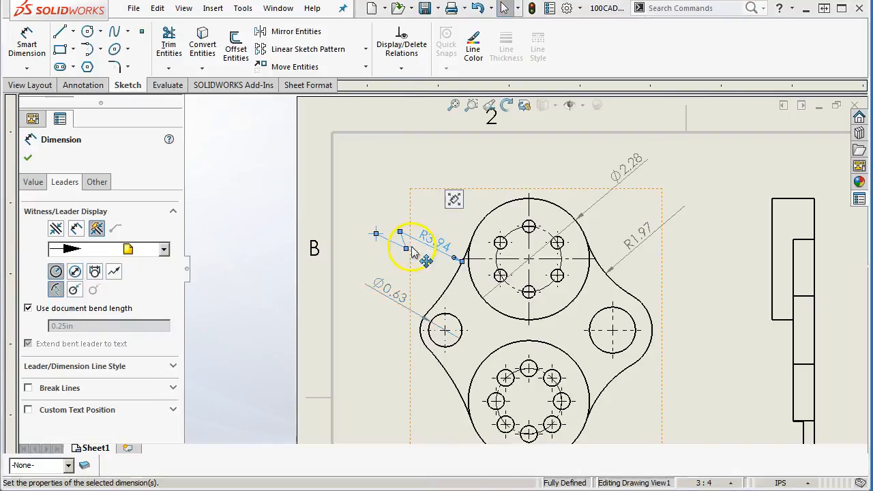
drag(408, 252, 370, 241)
click(426, 200)
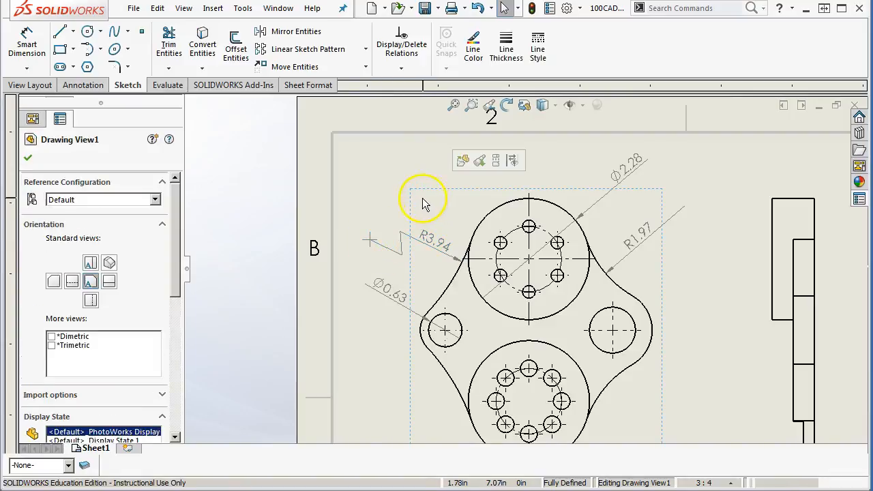
click(412, 175)
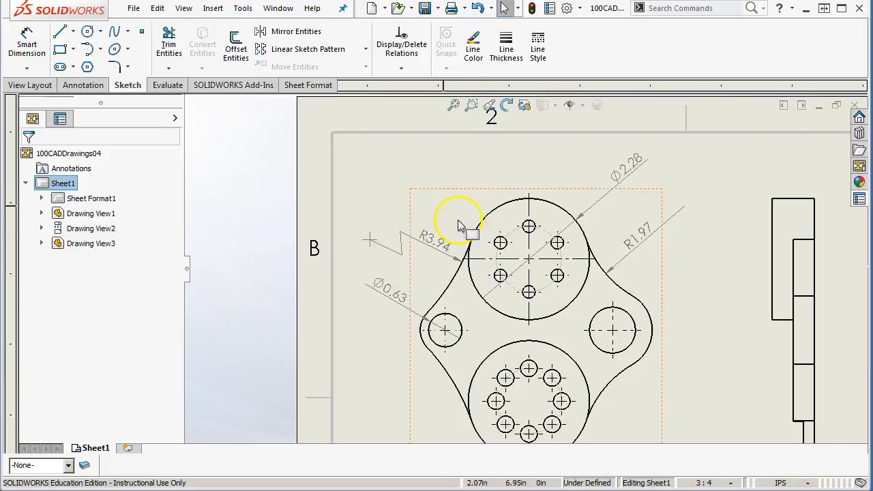
Save the drawing as 100CADDrawings04.SLDDRW along with its modified part, and close both documents
click(454, 104)
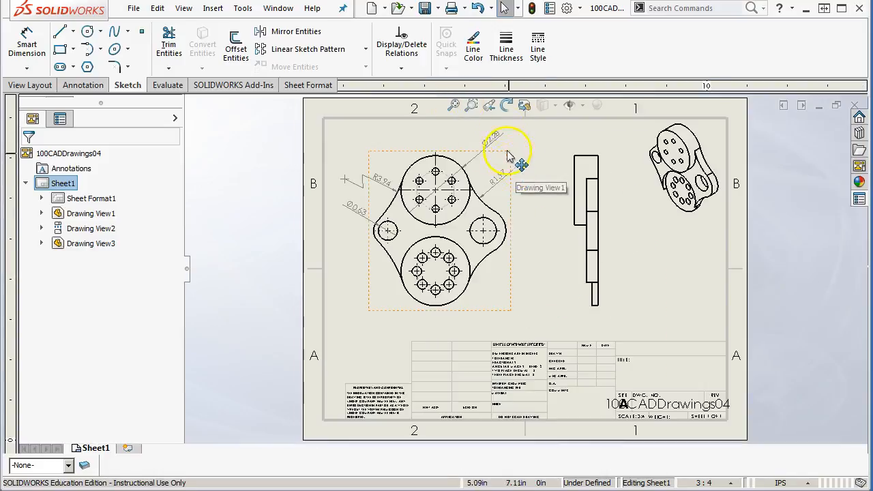
click(423, 9)
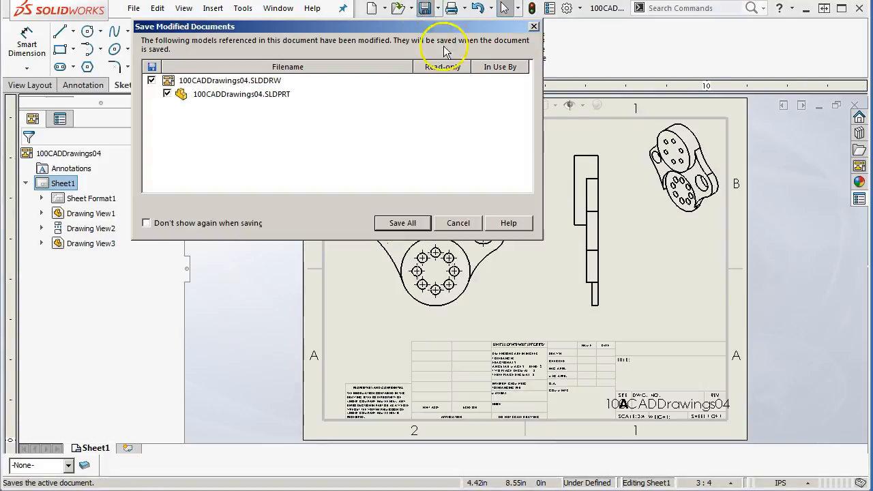
click(402, 223)
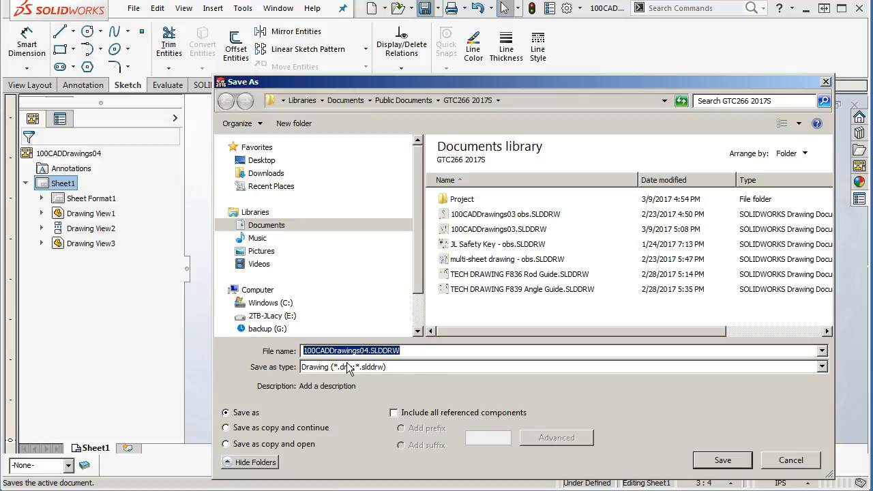
click(722, 459)
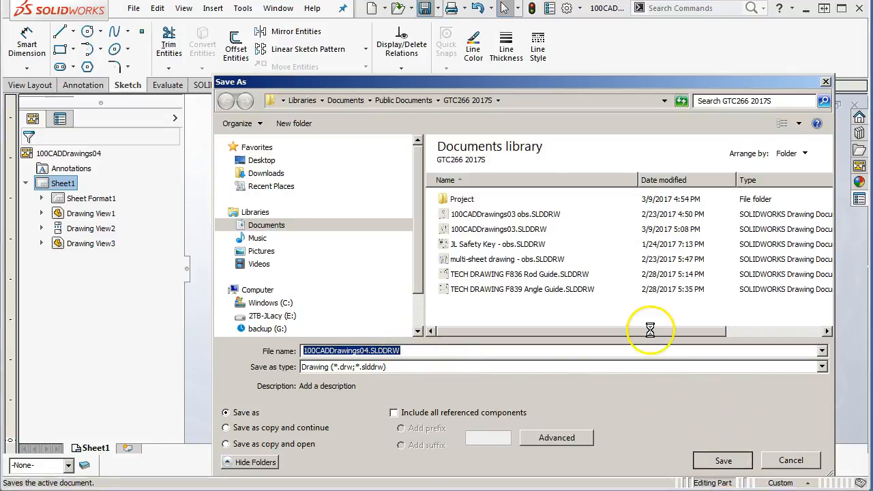
click(855, 107)
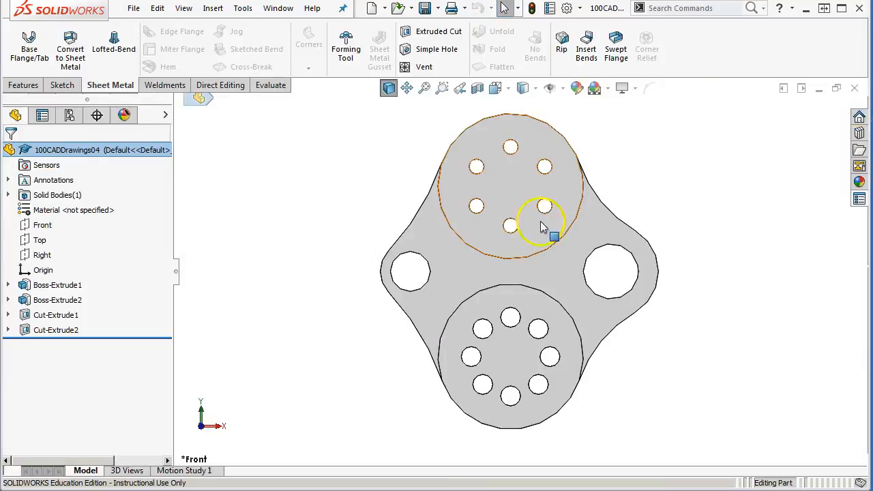
click(855, 91)
Create a new drawing from the tutorial draw template on an A-size landscape sheet
click(133, 8)
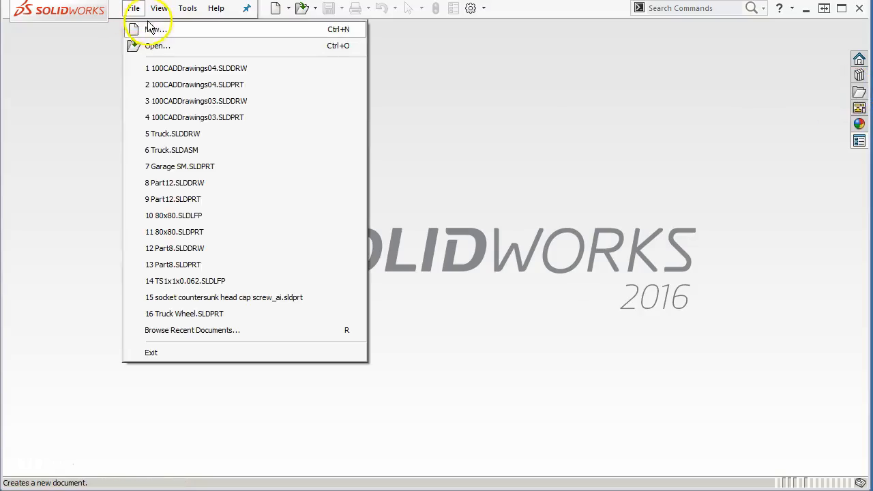
click(149, 27)
double_click(327, 126)
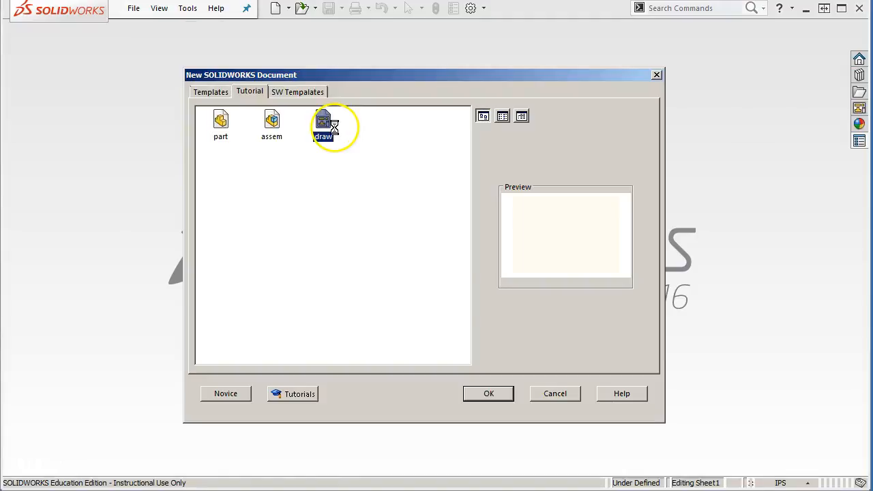
double_click(305, 198)
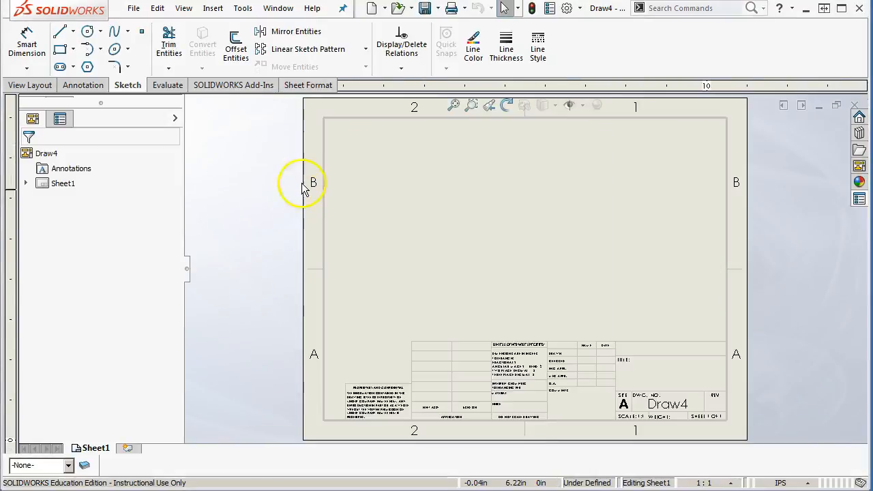
Start a Model View and load the part TECH DRAWING F656 Finger Guide.SLDPRT for it
click(211, 10)
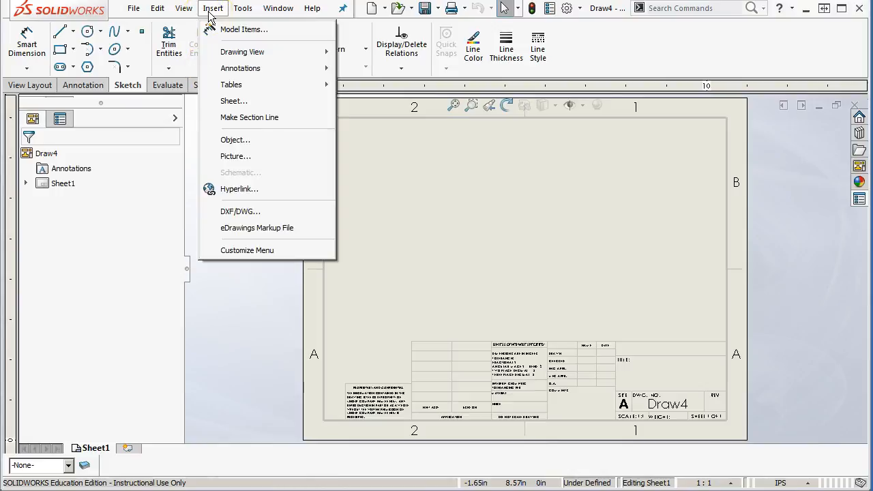
mouse_move(244, 59)
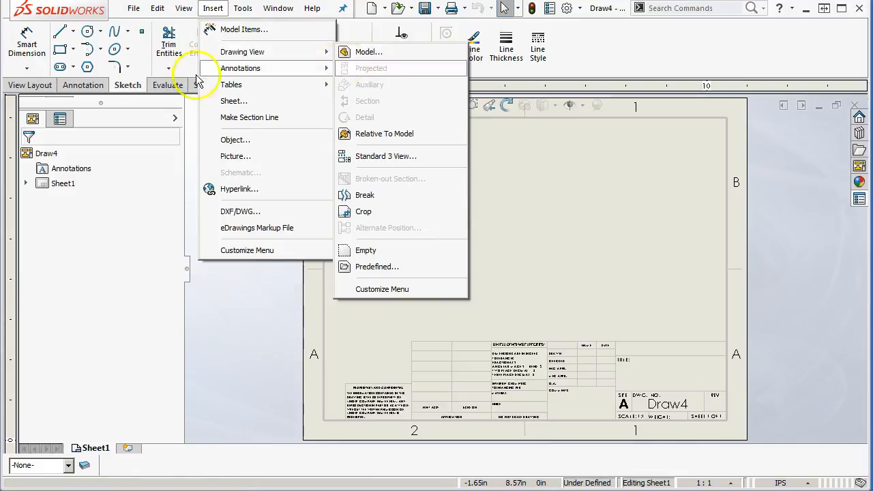
click(30, 84)
click(58, 49)
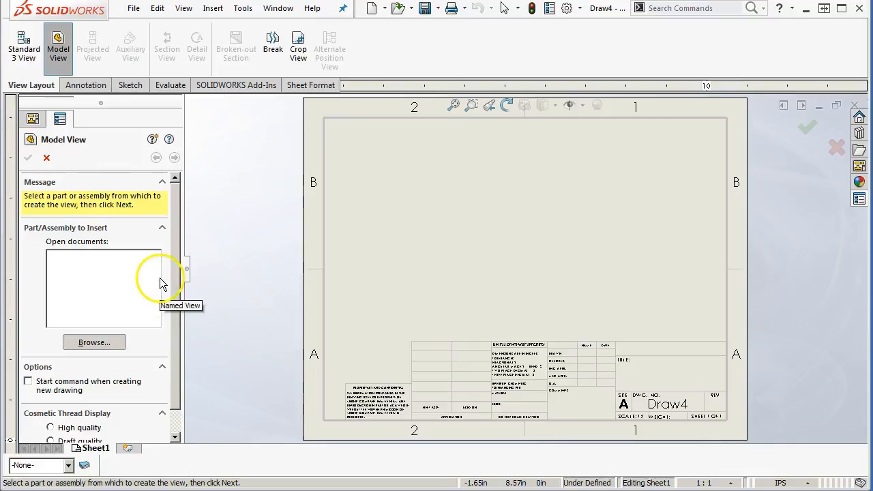
click(89, 344)
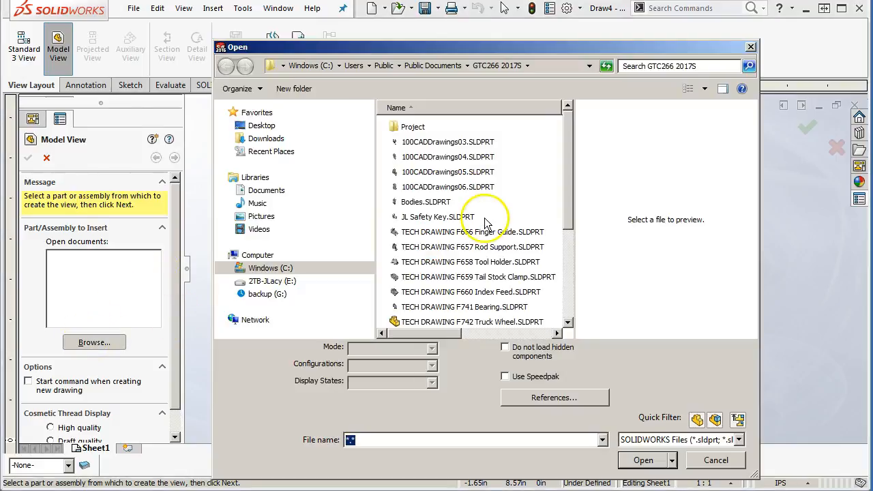
click(503, 233)
click(643, 432)
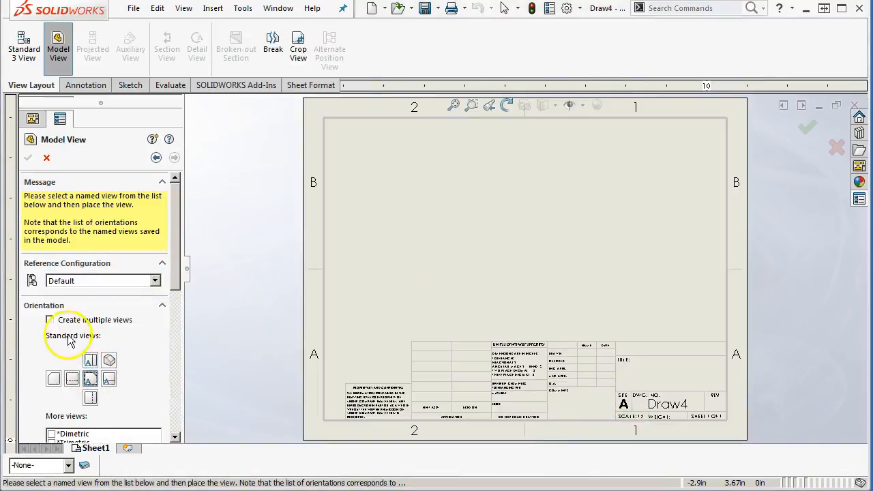
Place multiple views of the Finger Guide at once: front, top, right and isometric
click(50, 320)
click(90, 369)
click(108, 389)
click(108, 369)
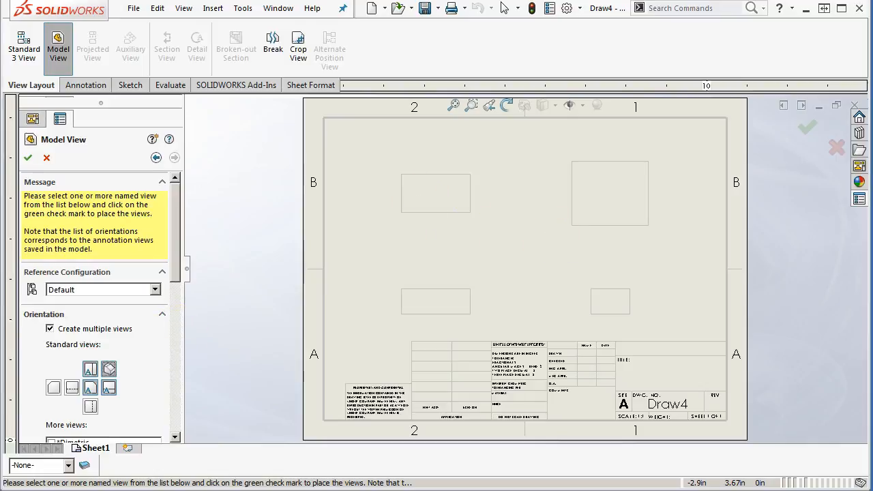
click(28, 159)
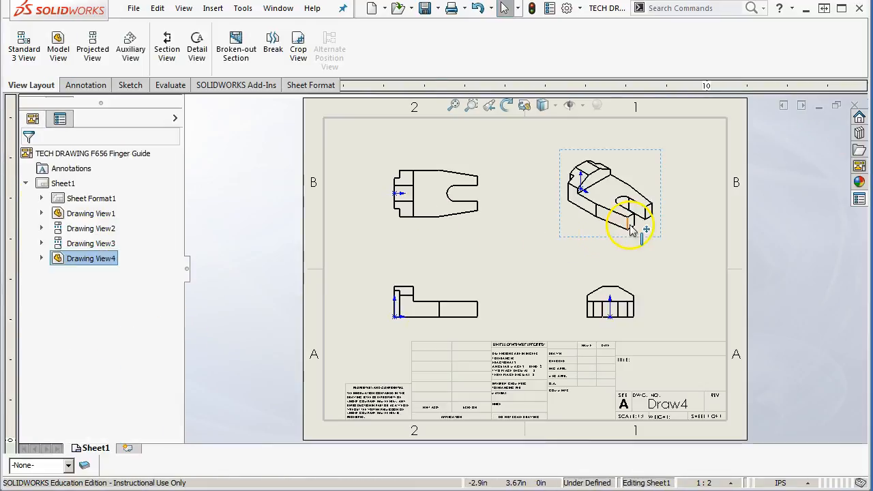
Hide the origins in the views and move the front view up, away from the title block
click(583, 110)
click(579, 171)
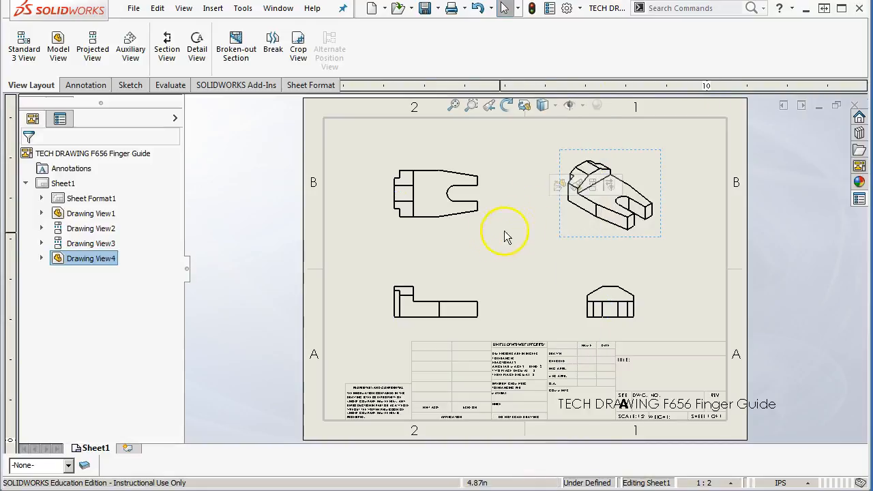
click(470, 223)
drag(472, 282, 477, 260)
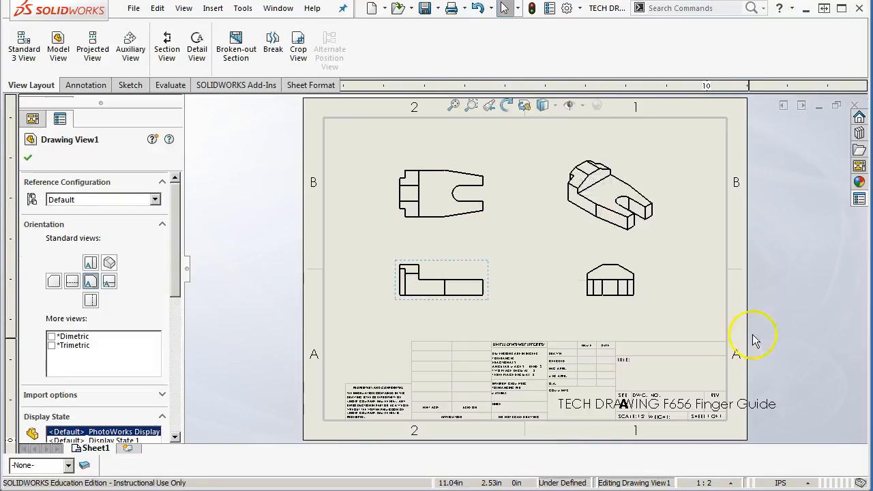
click(676, 288)
Add a second sheet to the drawing and check the recent documents for the Rod Support part
click(127, 448)
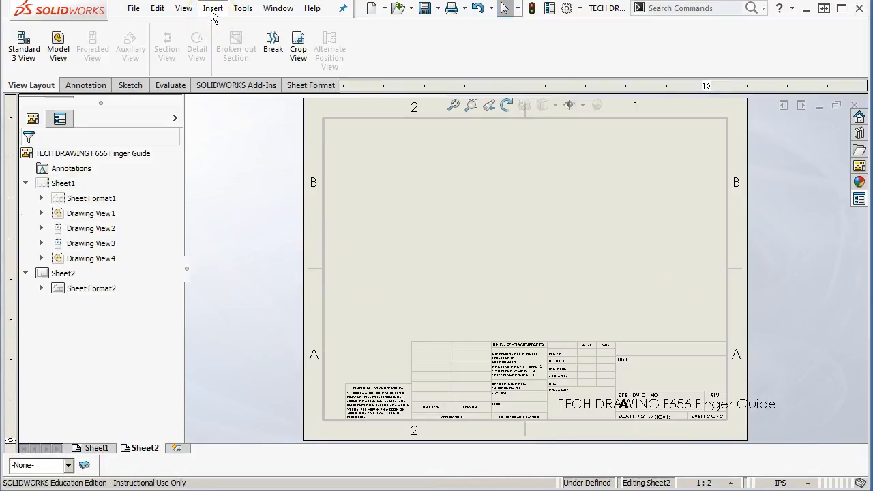
click(859, 150)
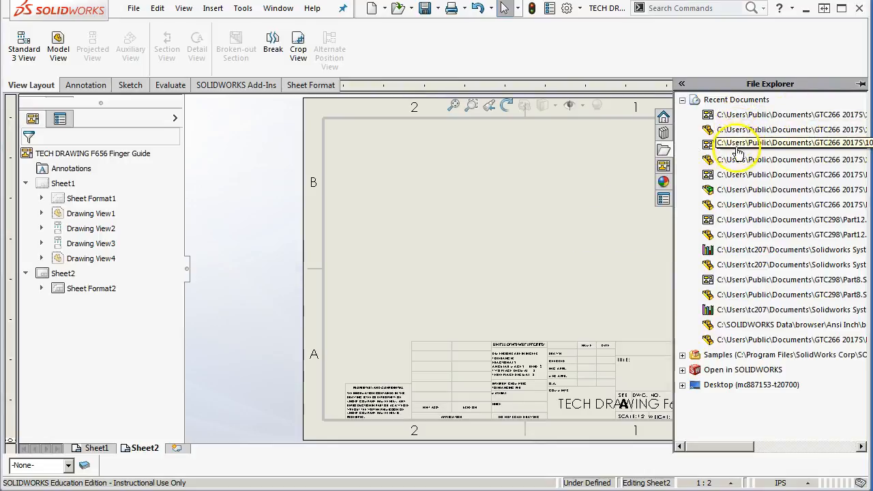
mouse_move(746, 179)
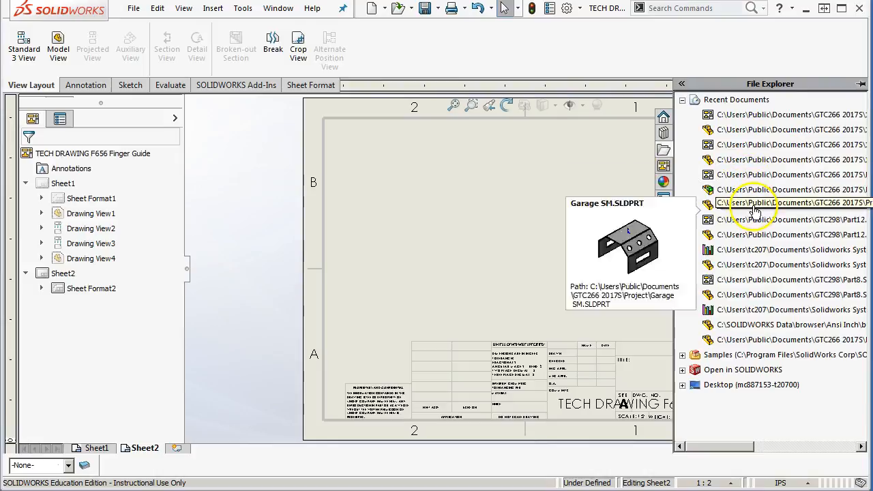
Open the part TECH DRAWING F657 Rod Support.SLDPRT and return to Sheet2 of the Finger Guide drawing
click(133, 8)
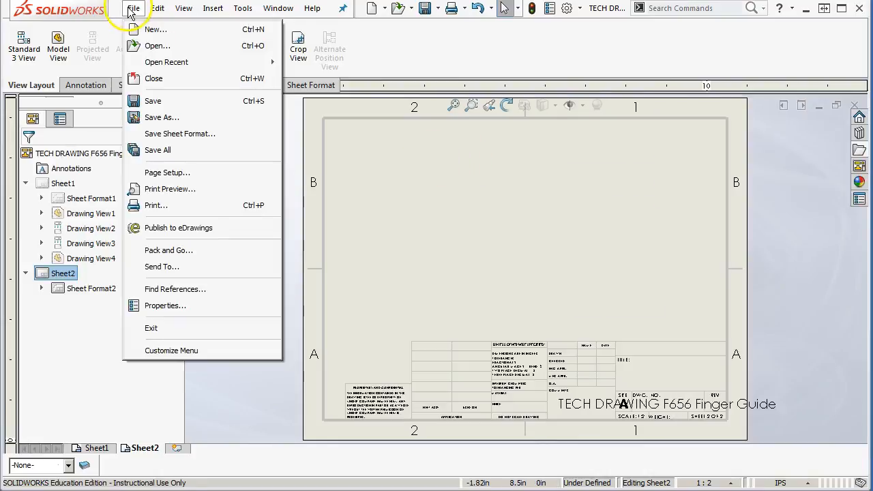
click(155, 46)
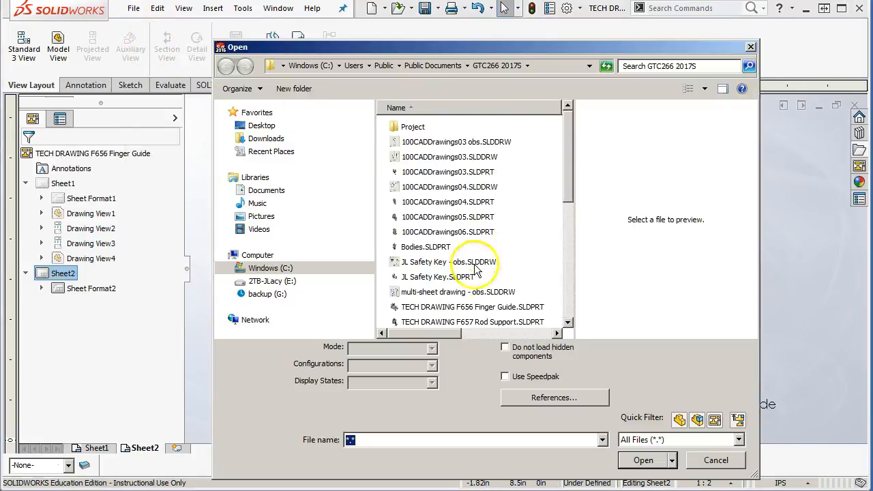
click(444, 322)
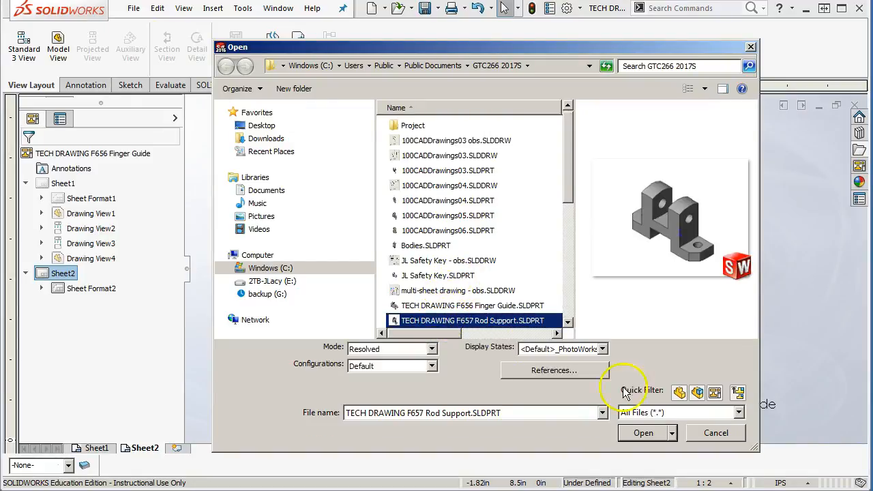
click(645, 433)
click(278, 8)
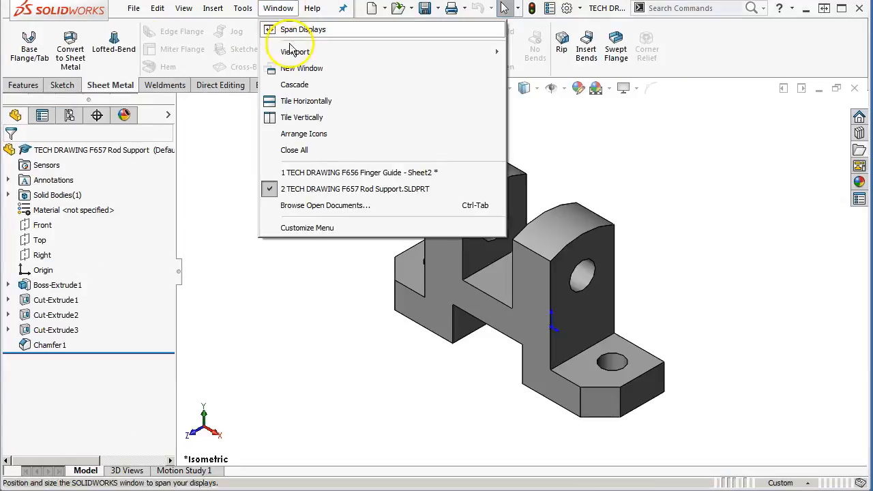
click(380, 173)
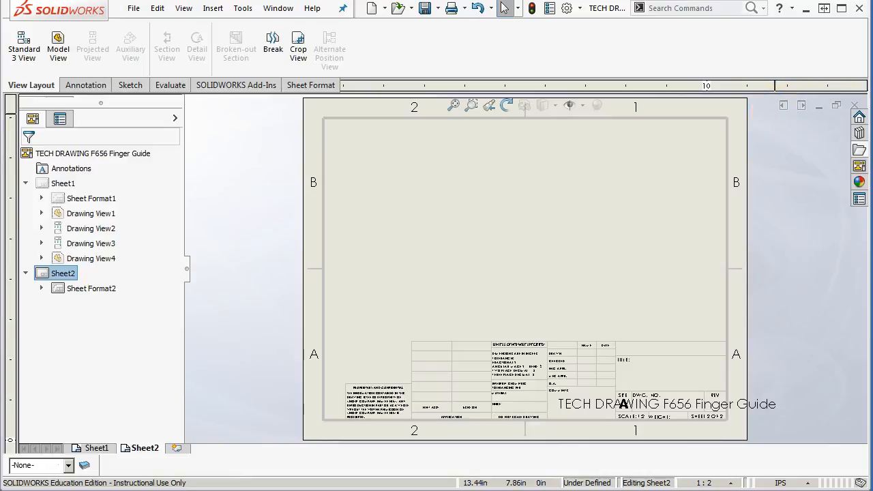
Insert the Rod Support part from the recent documents into Sheet2 as a model view
click(859, 150)
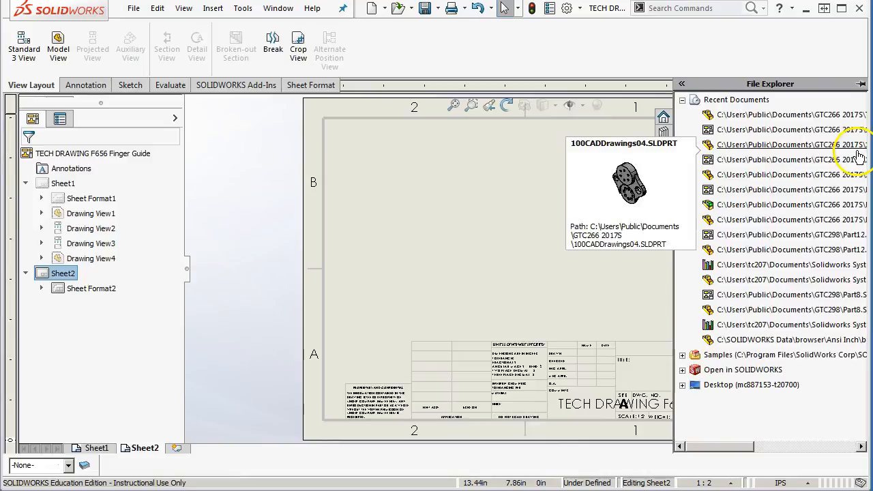
mouse_move(762, 120)
mouse_move(762, 120)
mouse_down()
mouse_move(662, 117)
mouse_move(450, 199)
mouse_up()
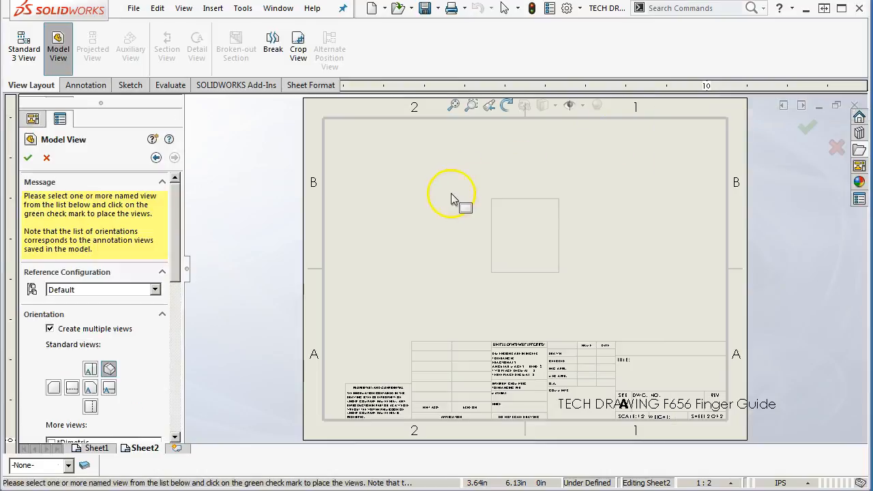
Place the top, front and right standard views together with the isometric view of the part on Sheet2
scroll(177, 279, down, 3)
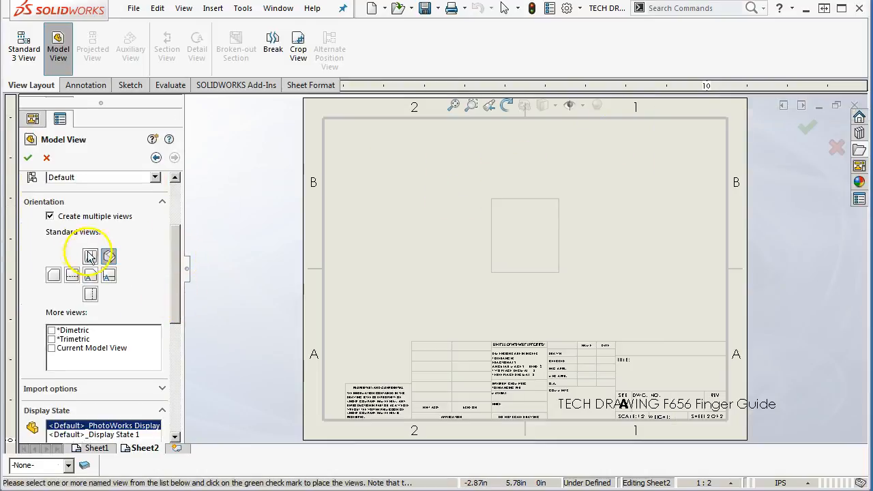
click(91, 256)
click(91, 275)
click(111, 276)
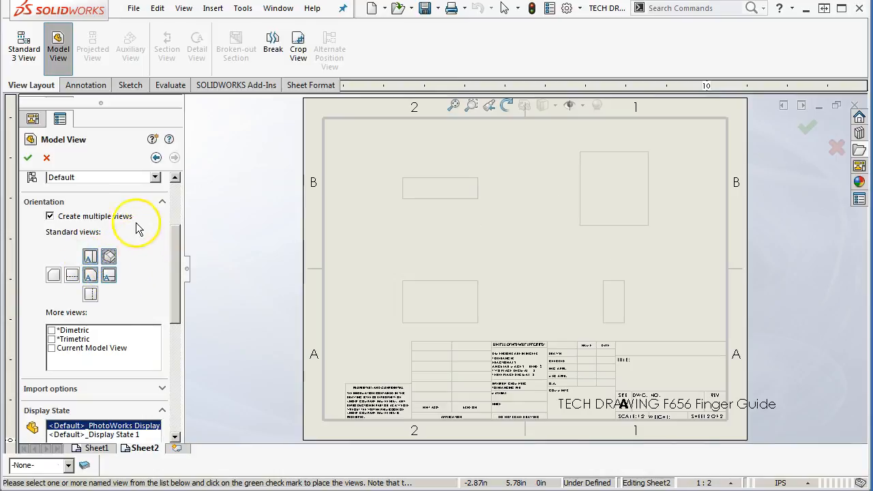
click(28, 158)
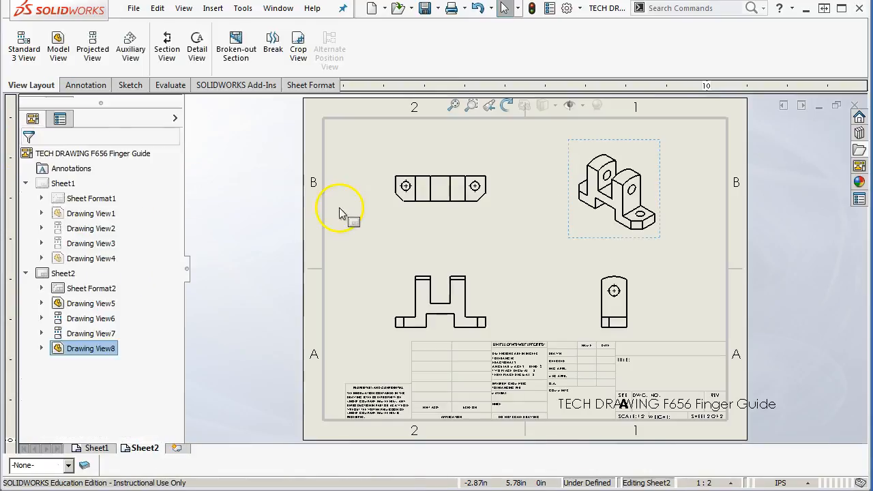
Add a third sheet and bring in the TECH DRAWING F658 Tool Holder part from the GTC266 2017S folder
click(176, 447)
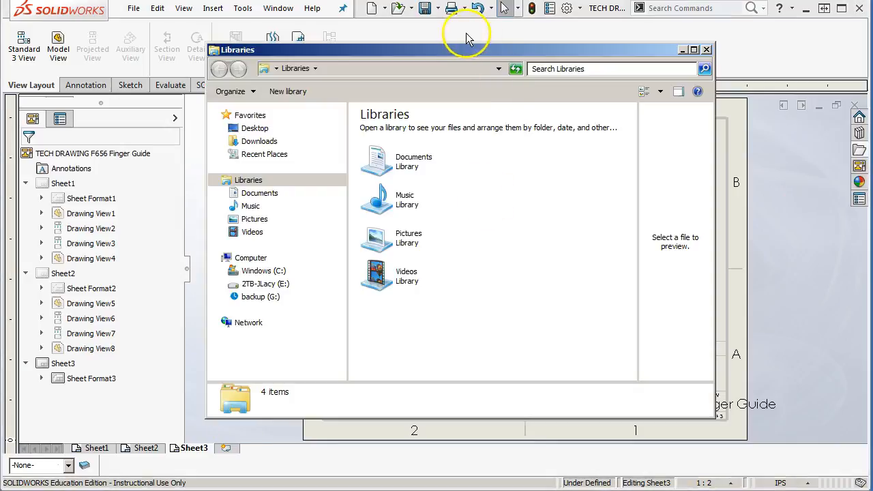
drag(448, 47, 872, 116)
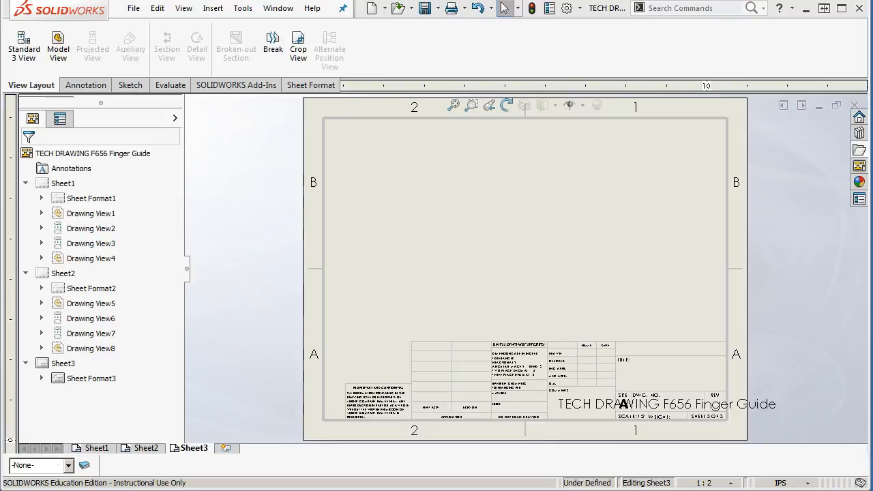
mouse_move(872, 102)
mouse_down()
mouse_move(793, 97)
mouse_move(773, 62)
mouse_move(793, 43)
mouse_up()
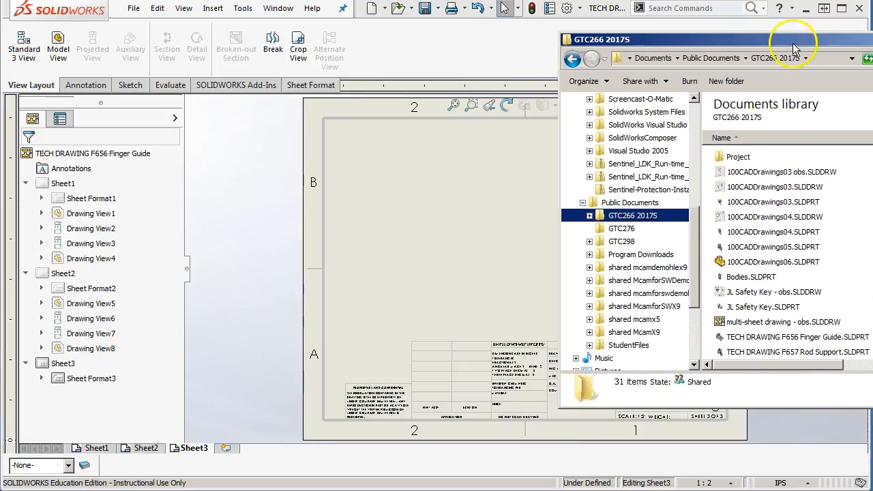
scroll(787, 276, down, 1)
click(786, 280)
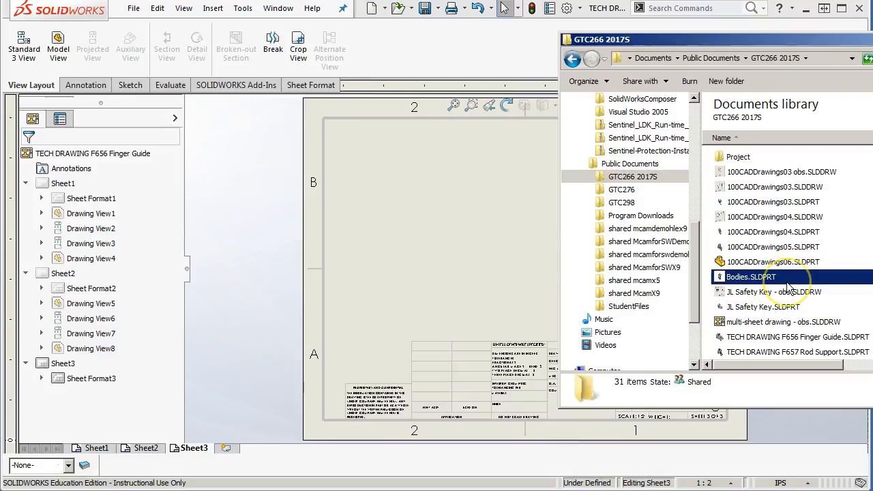
scroll(787, 285, down, 3)
drag(786, 232, 452, 216)
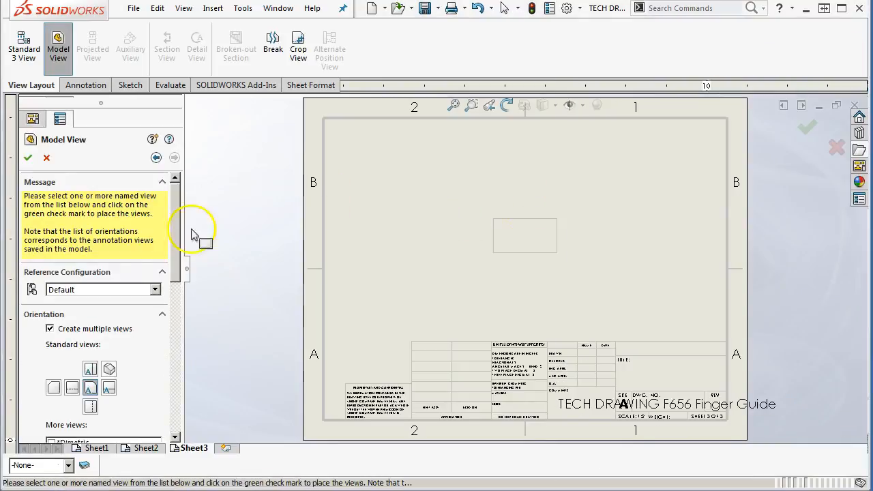
Place the front, top, right and isometric views of the Tool Holder on Sheet3
click(90, 369)
click(109, 369)
click(109, 387)
click(27, 157)
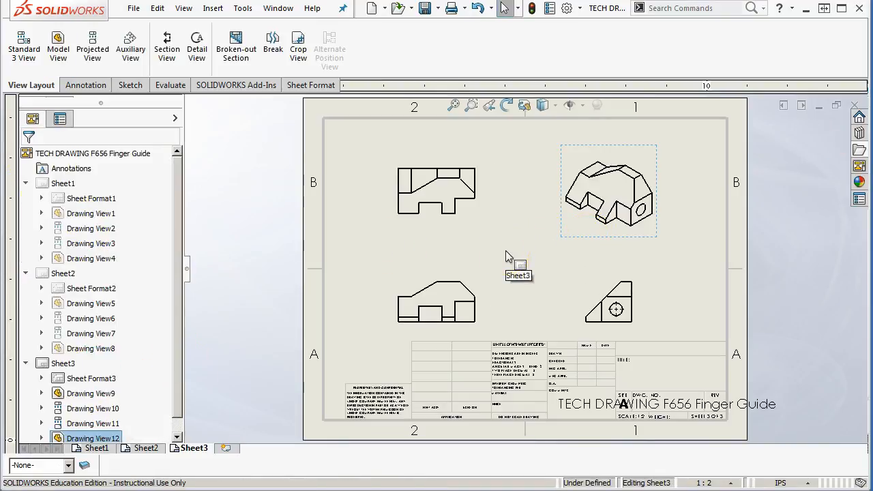
click(281, 12)
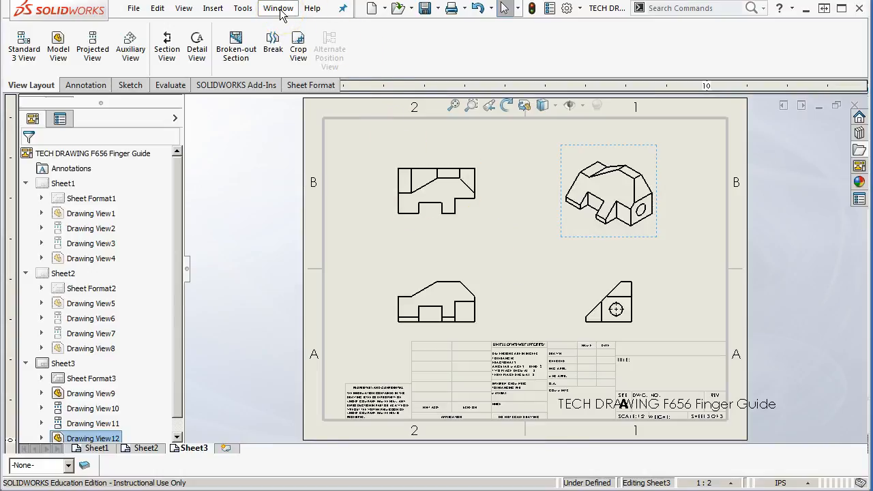
click(278, 10)
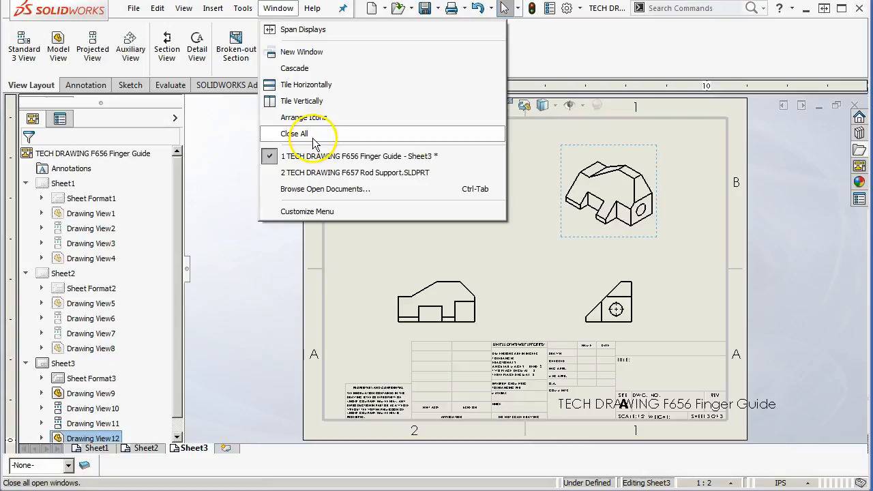
click(784, 160)
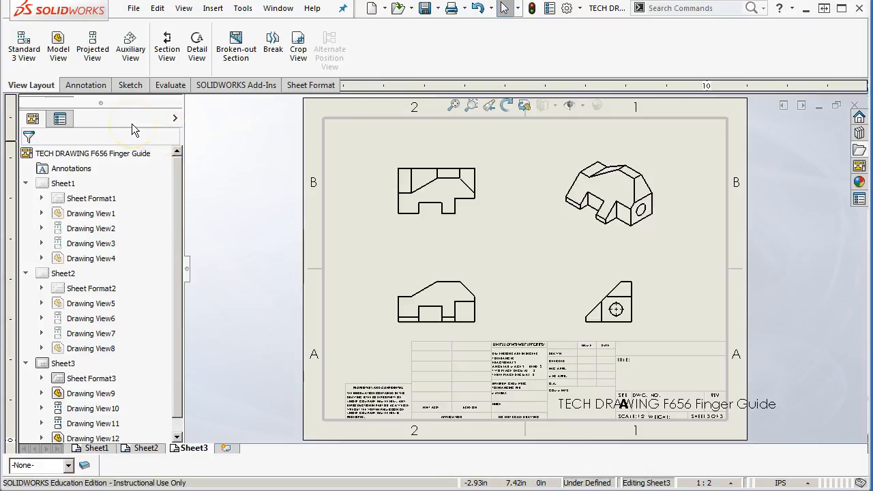
Move the front view up and to the right on Sheet3, and paste a copy of the isometric view left of the top view
mouse_move(479, 280)
mouse_down()
mouse_move(515, 259)
mouse_move(513, 249)
mouse_move(519, 258)
mouse_up()
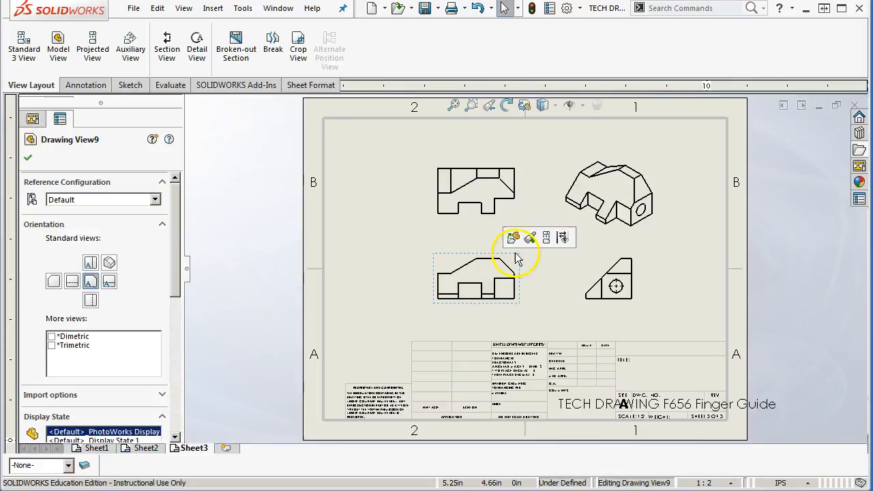
click(574, 226)
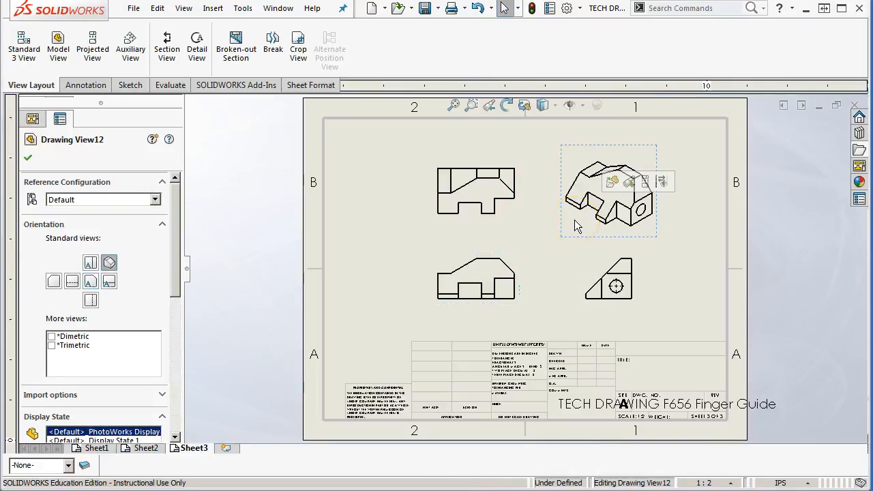
click(370, 175)
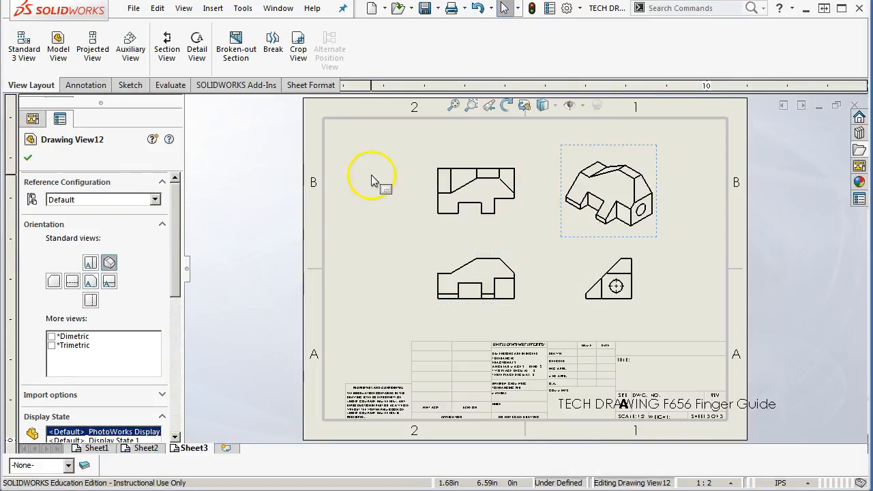
key(ctrl+v)
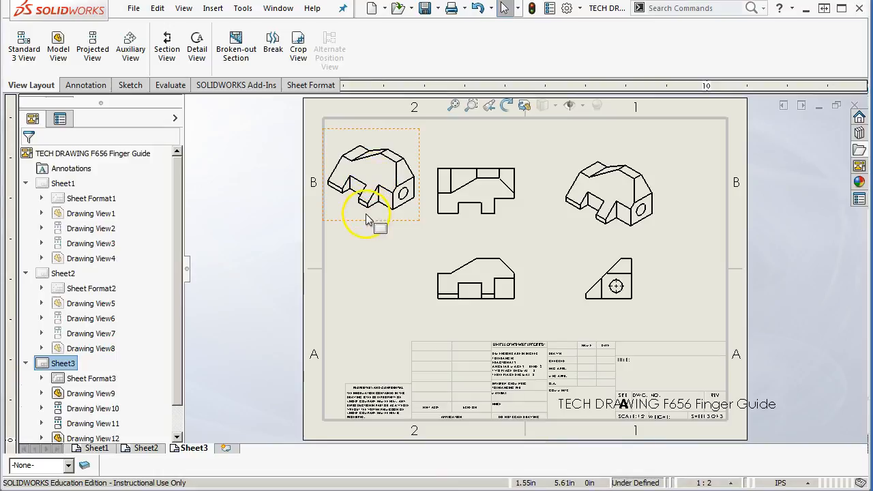
click(371, 208)
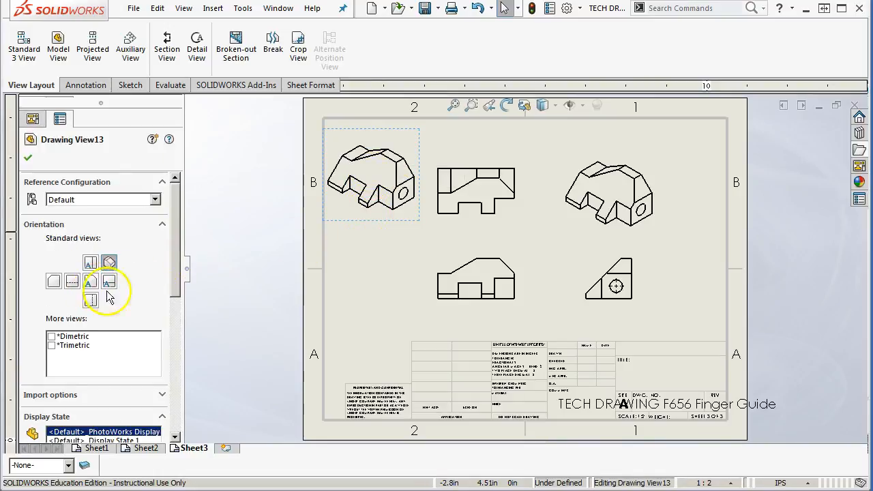
Try the Dimetric and Trimetric orientations on the copied view
click(51, 336)
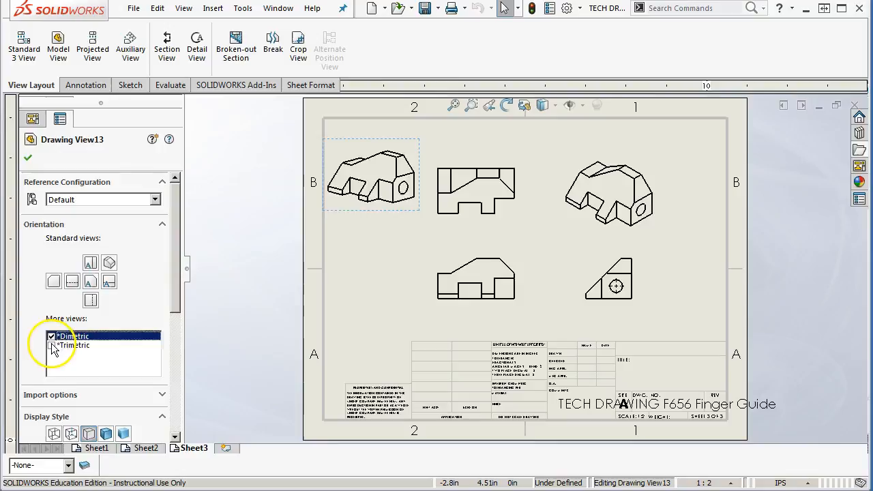
click(51, 345)
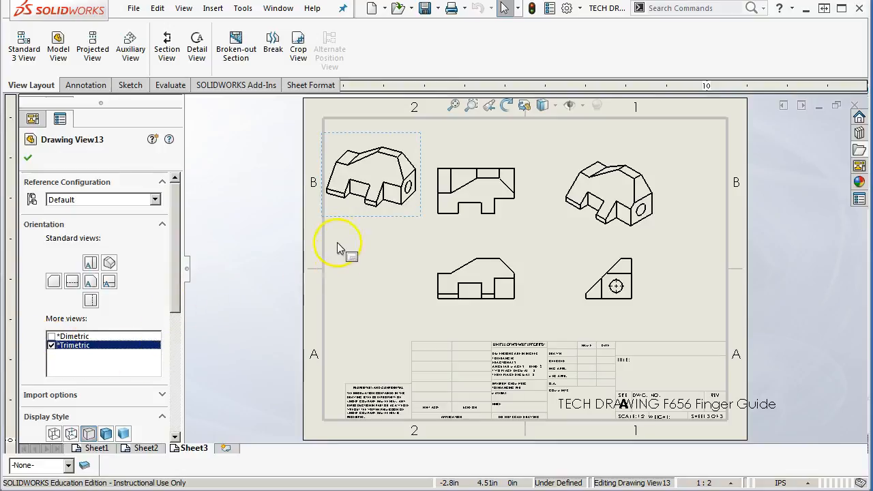
Open the Tool Holder part from the copied drawing view and orient the model normal to its large slanted face
right_click(336, 143)
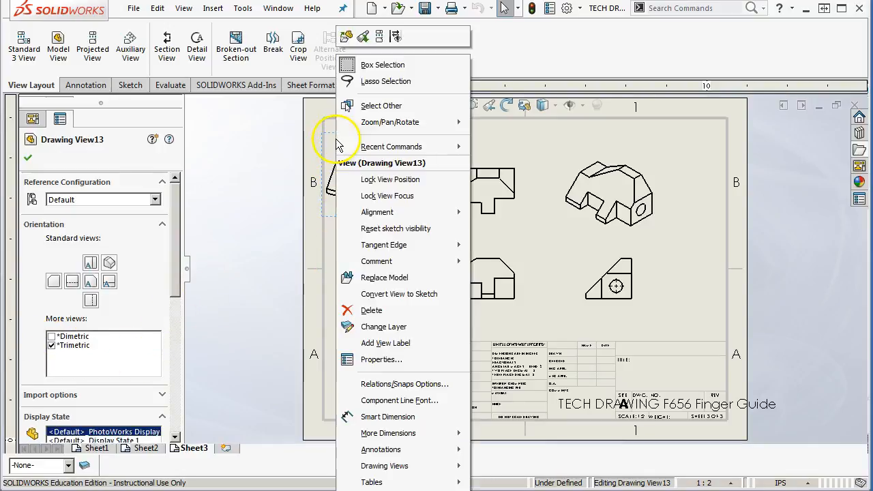
click(346, 38)
click(524, 273)
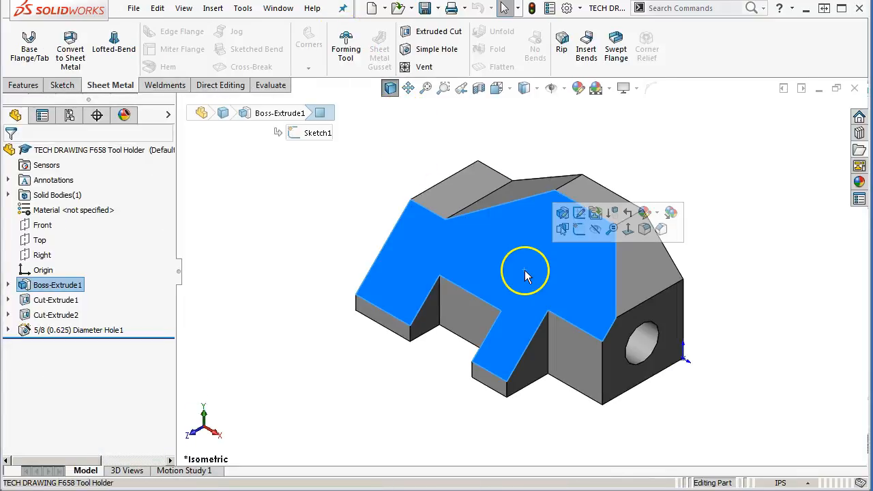
key(ctrl+8)
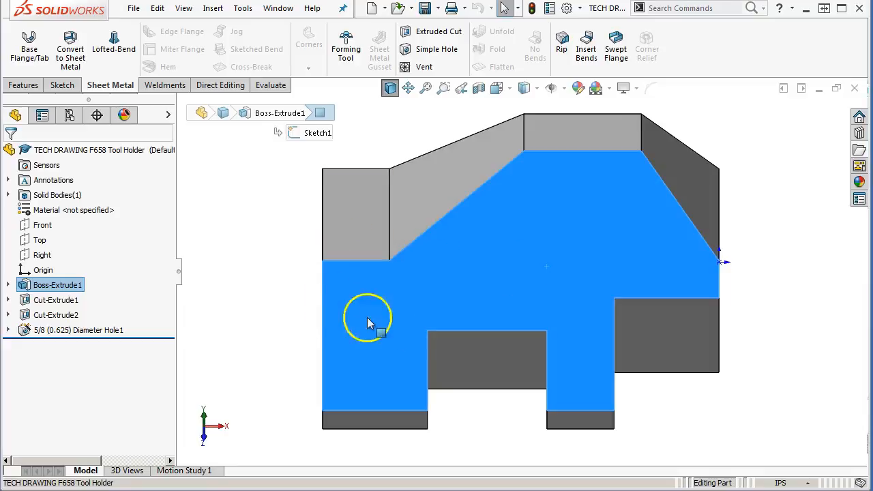
Save the part's current orientation as a new named view called "angle"
click(293, 272)
key(space)
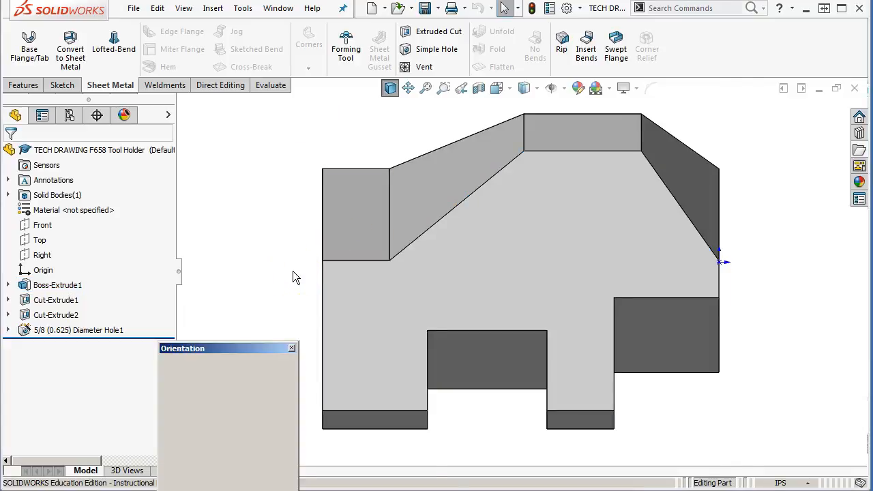
click(189, 386)
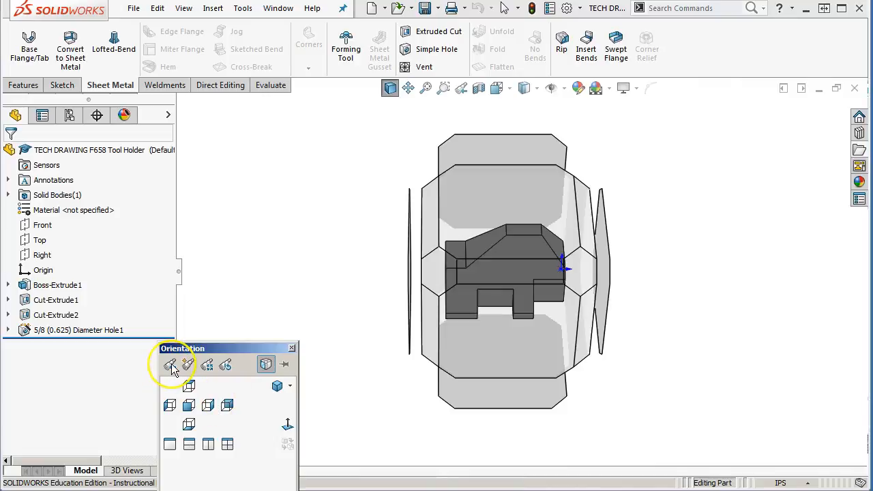
click(189, 367)
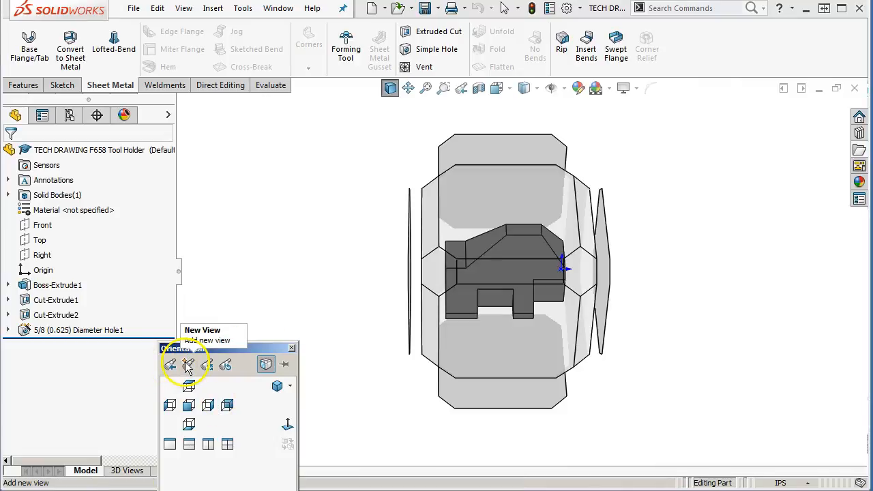
click(227, 367)
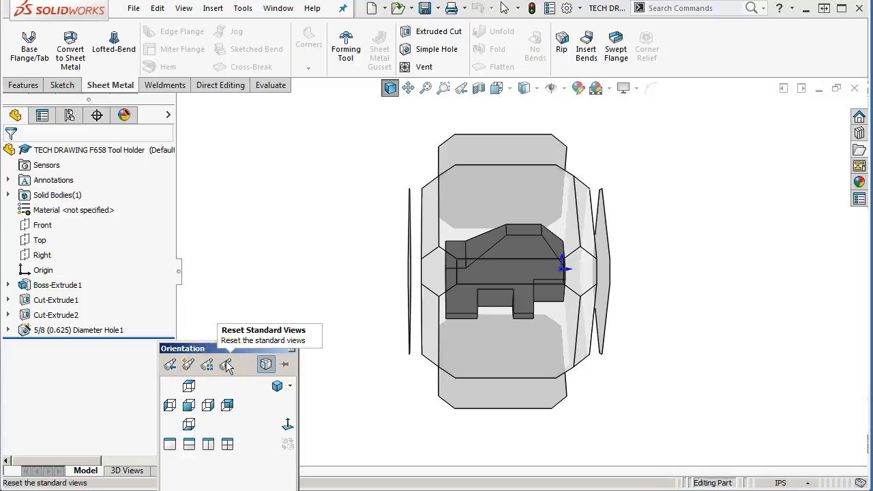
click(227, 366)
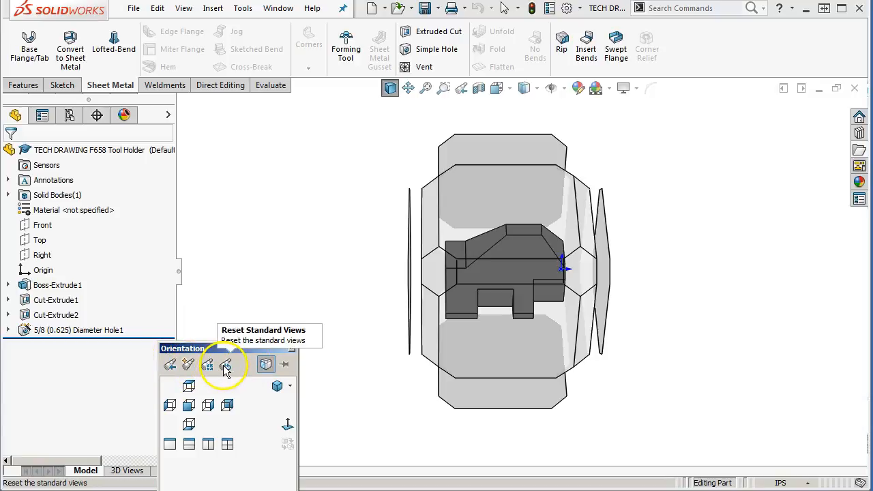
click(189, 366)
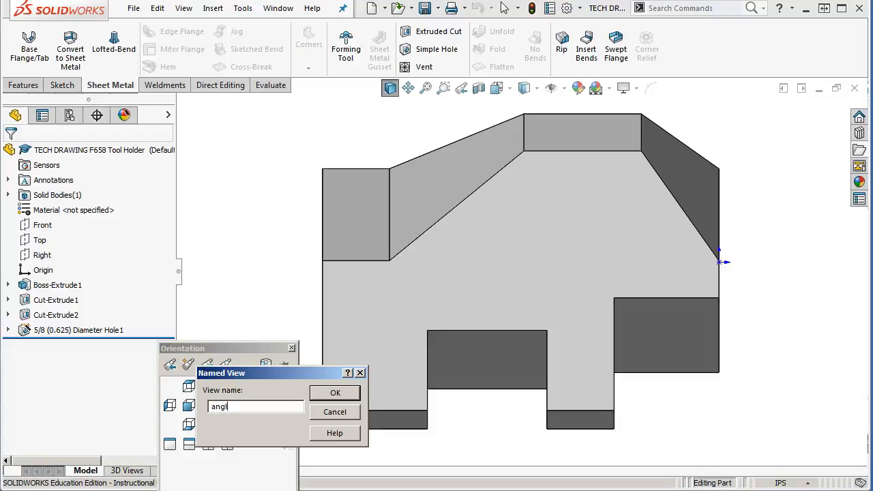
click(335, 392)
click(292, 347)
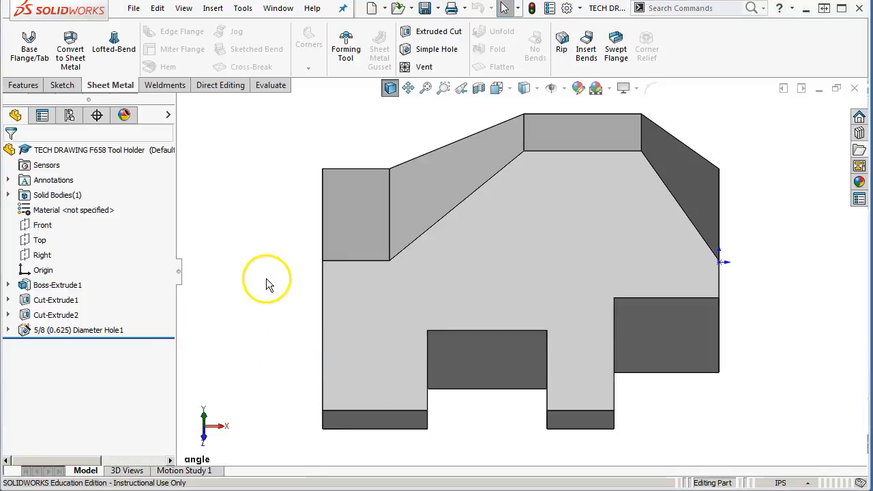
Return to the TECH DRAWING F656 Finger Guide drawing on Sheet3 and apply the "angle" orientation to the copied view
click(277, 8)
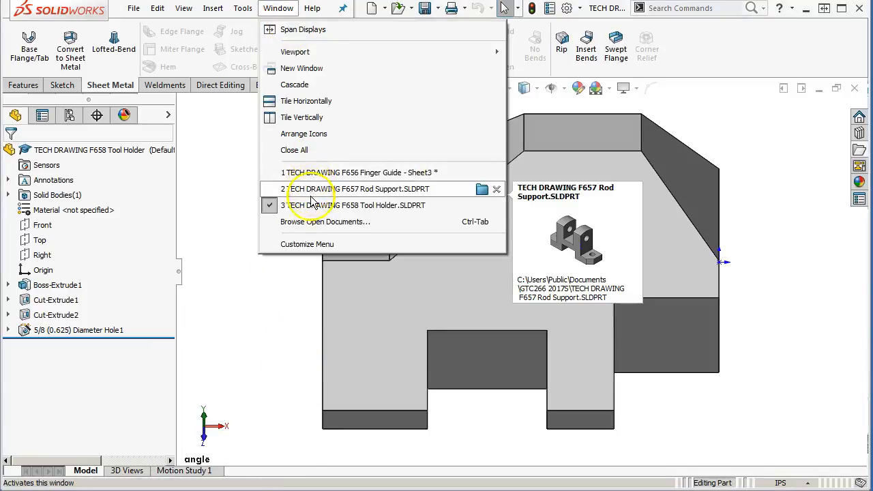
mouse_move(311, 205)
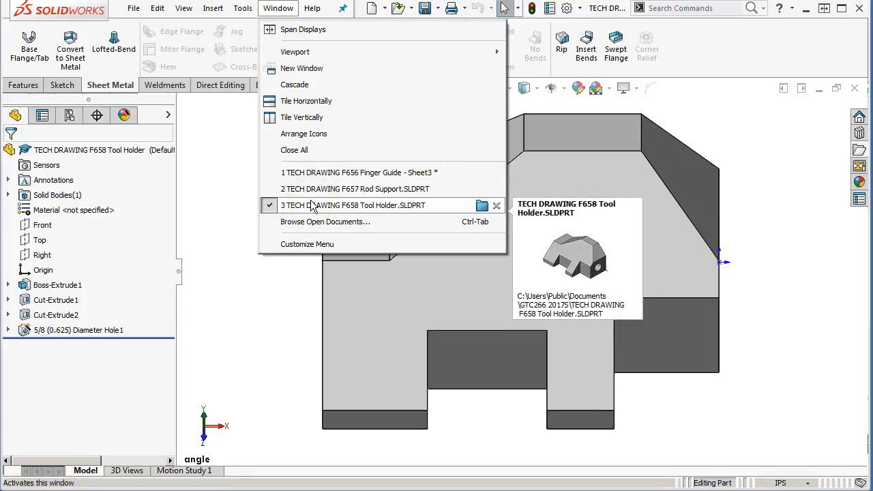
click(314, 172)
click(355, 211)
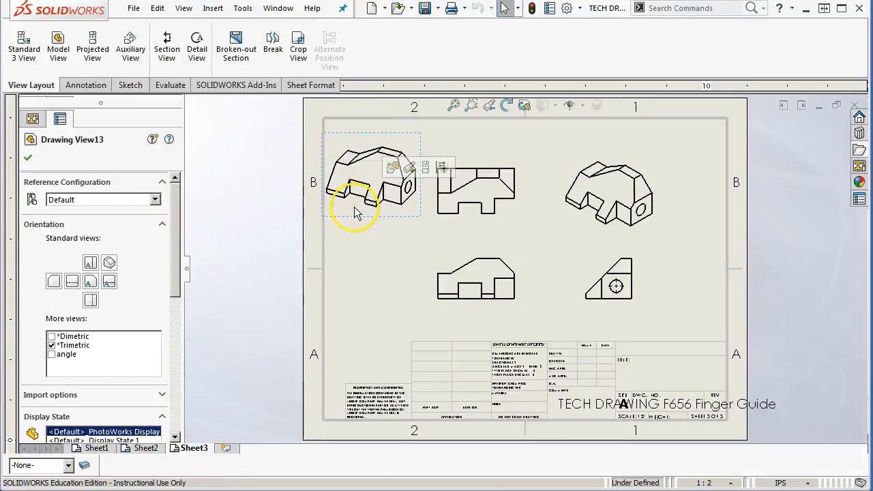
click(51, 354)
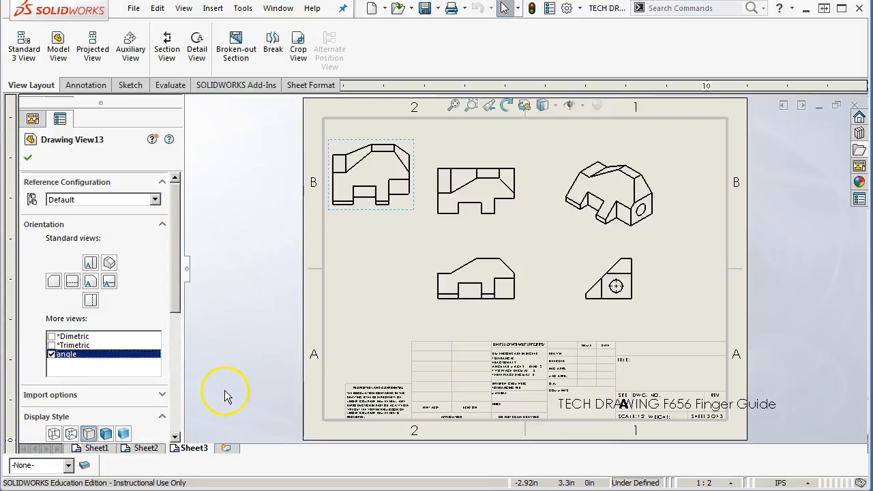
click(28, 158)
Move the "angle" view to the lower-left area of Sheet3, below and left of the front view
mouse_move(398, 217)
mouse_down()
mouse_move(400, 262)
mouse_move(402, 220)
mouse_move(727, 214)
mouse_move(716, 298)
mouse_up()
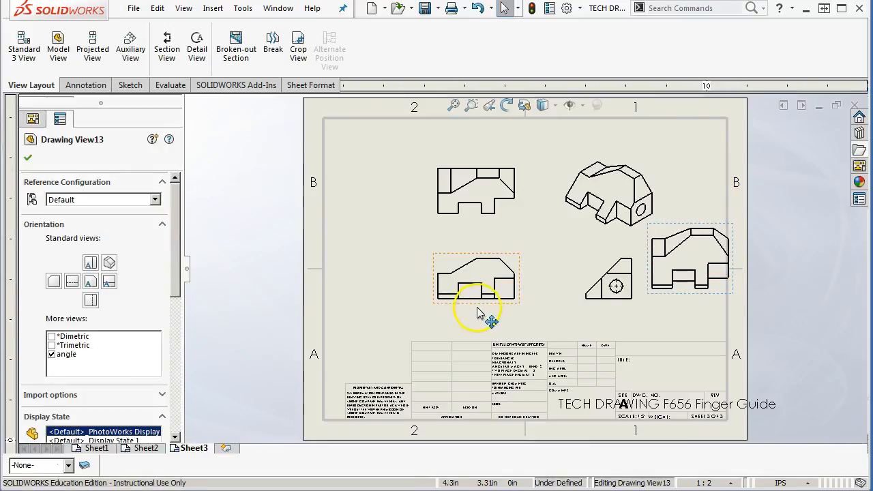
click(419, 306)
mouse_move(698, 292)
mouse_down()
mouse_move(448, 347)
mouse_move(380, 351)
mouse_move(381, 370)
mouse_up()
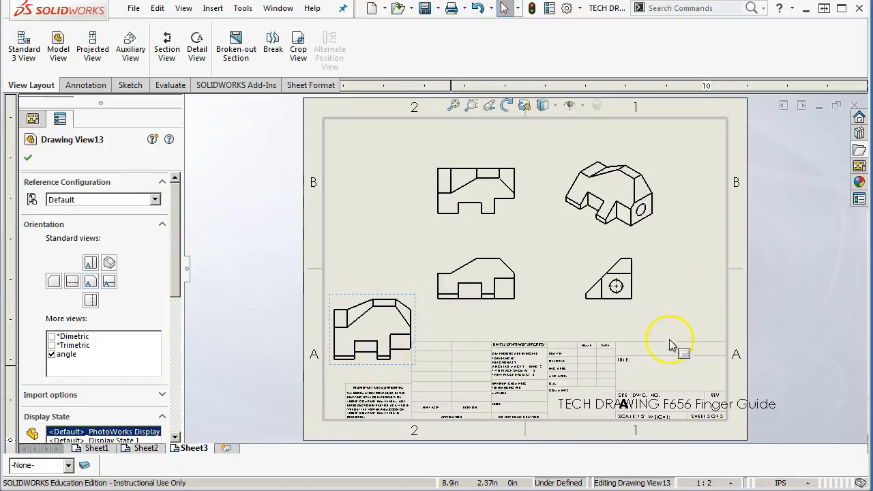
Move the isometric and right views further right, and place an auxiliary view projected from the right view's slanted edge up and to its left
mouse_move(662, 212)
mouse_down()
mouse_move(672, 195)
mouse_move(723, 179)
mouse_move(713, 184)
mouse_up()
drag(648, 266, 677, 267)
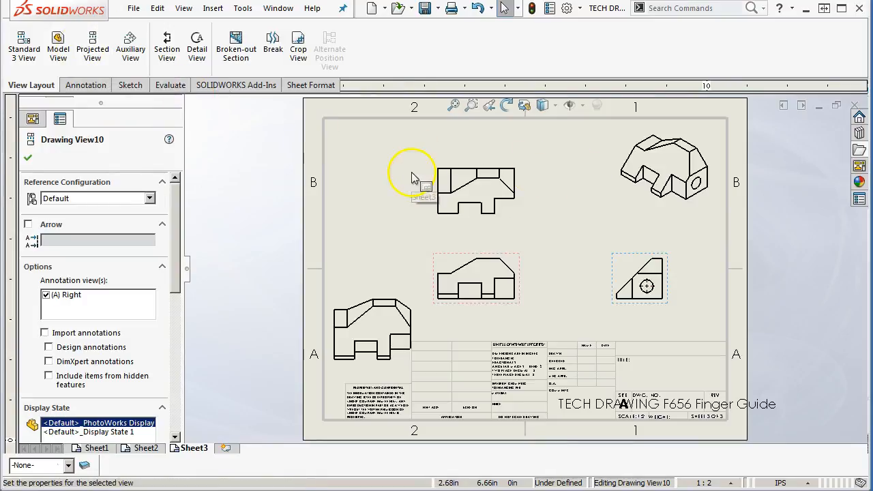
click(131, 45)
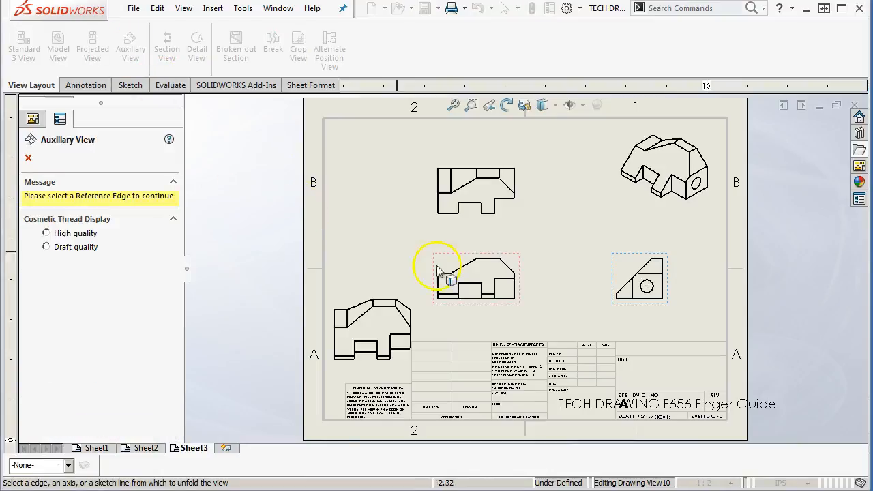
click(645, 271)
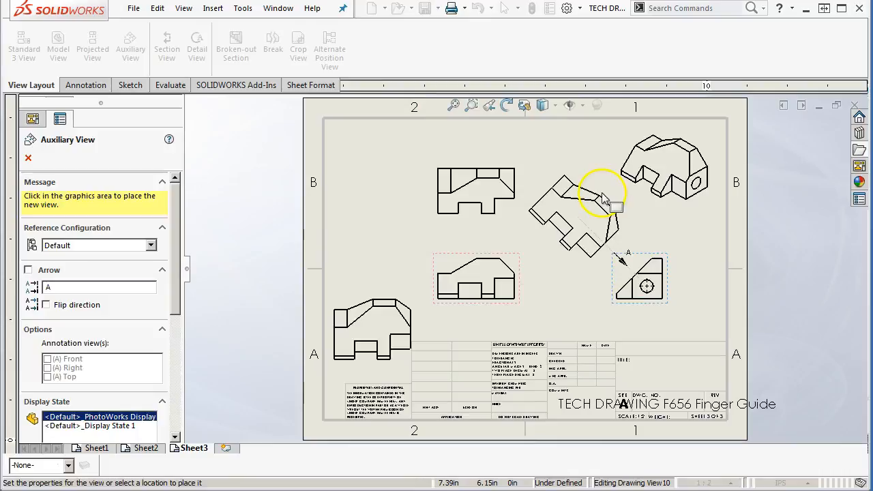
click(603, 198)
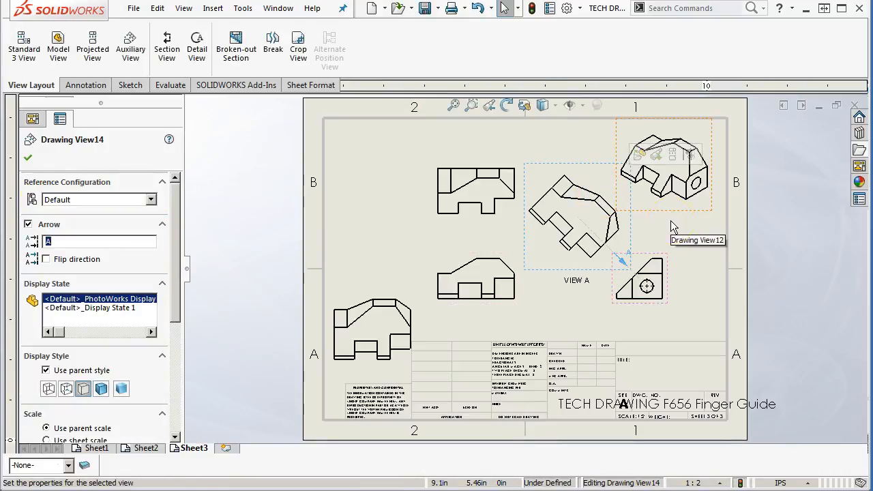
click(702, 251)
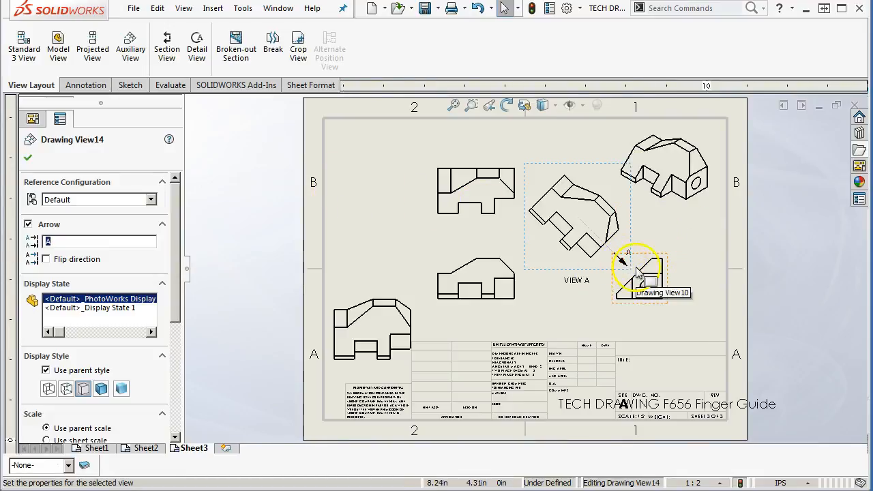
click(359, 194)
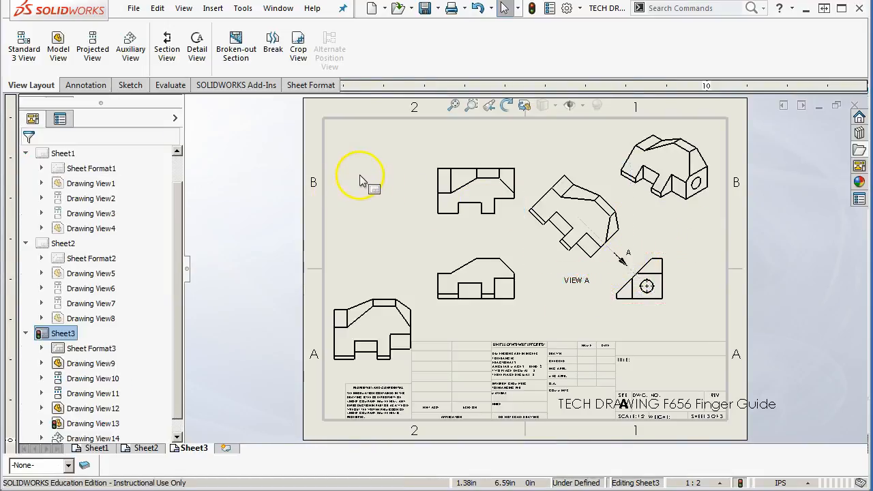
Create section view B-B with a horizontal cutting line through the rear of the top view and place it above that view
click(165, 46)
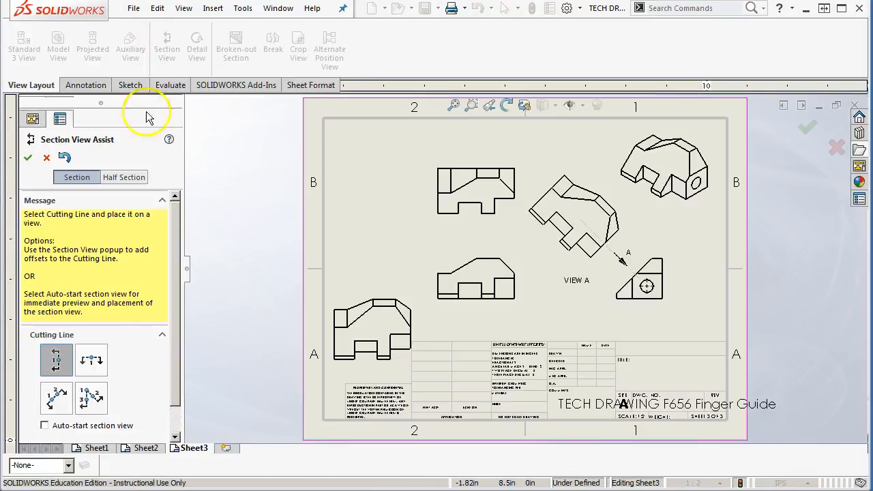
scroll(181, 234, down, 2)
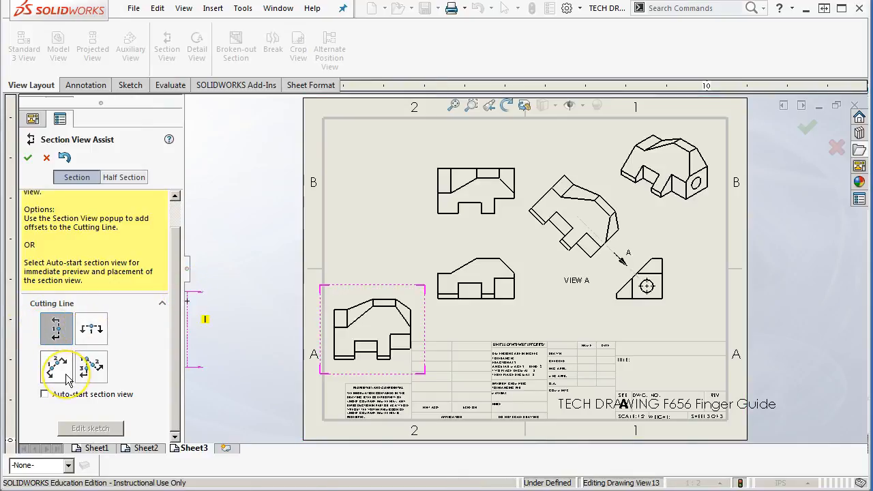
click(93, 374)
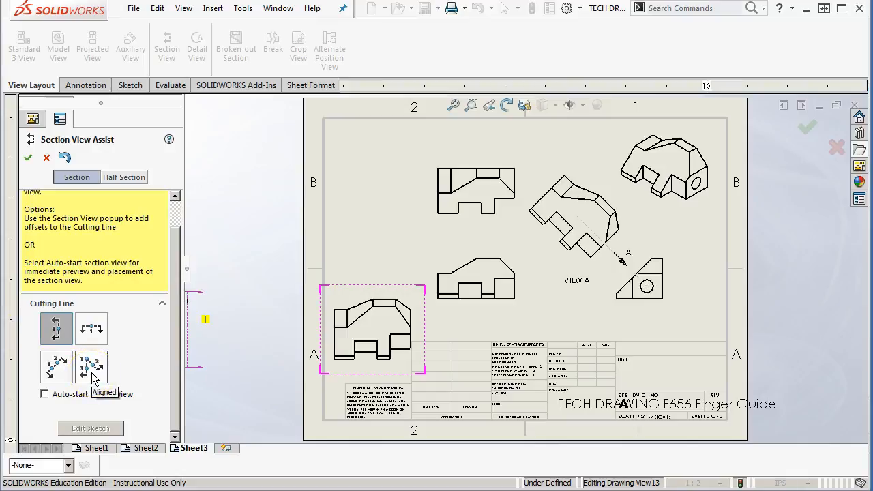
click(90, 329)
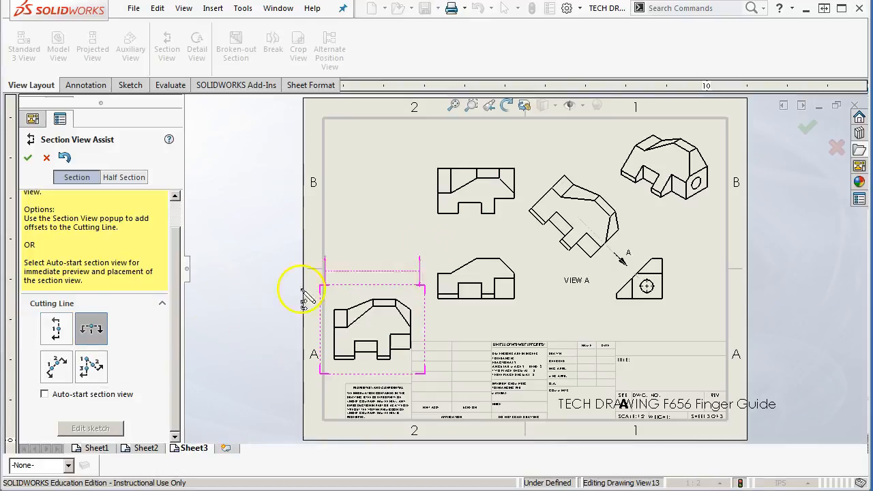
click(516, 193)
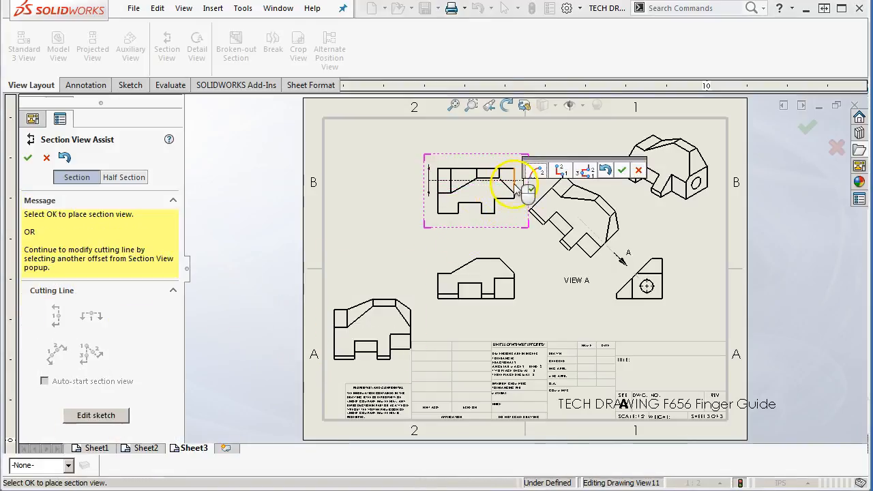
click(622, 171)
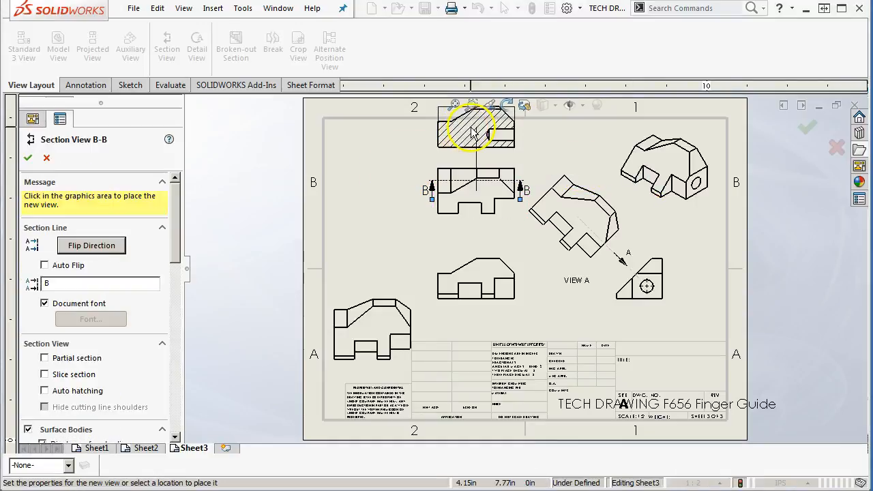
click(468, 136)
click(28, 157)
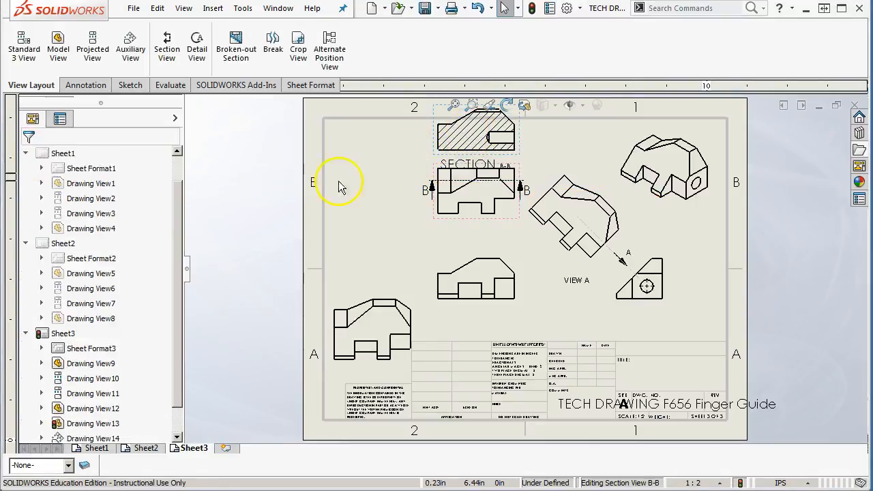
Move the SECTION B-B label left and up into the gap between the section view and the top view
scroll(541, 178, up, 3)
scroll(525, 188, down, 5)
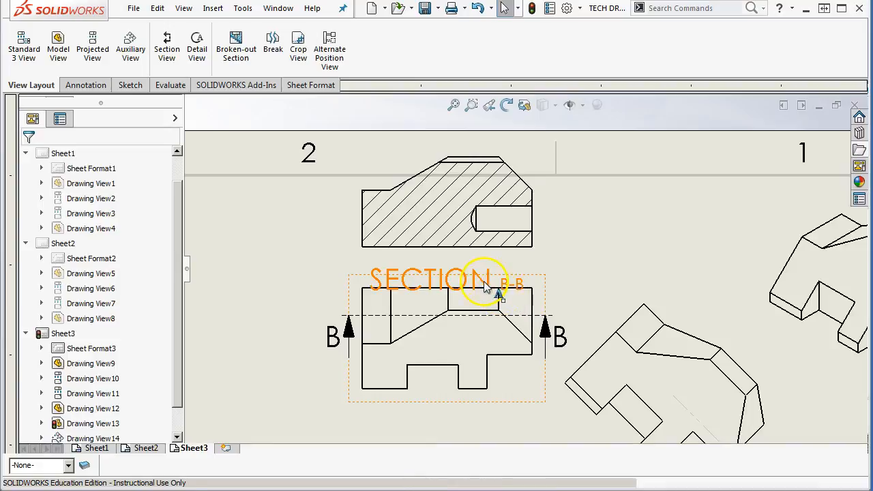
drag(468, 401, 412, 263)
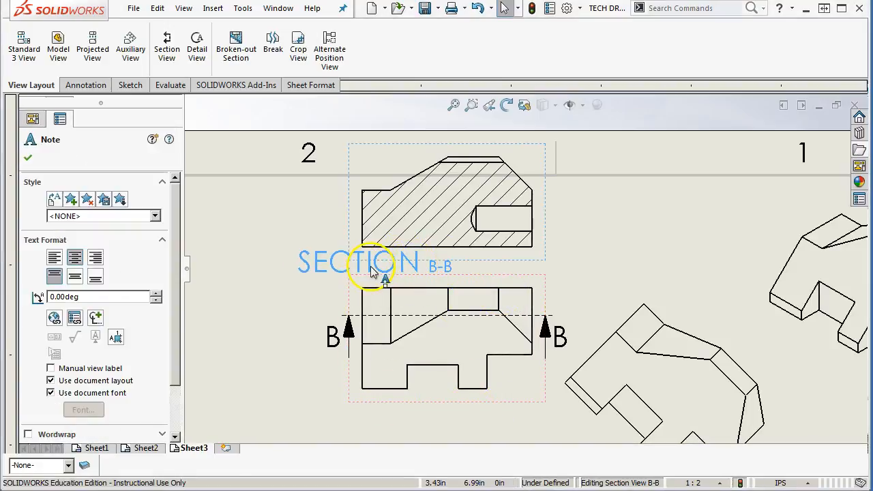
Set the section label's name font height to 0.12 in in the document's section view settings, and centre the label beneath the section view
click(579, 8)
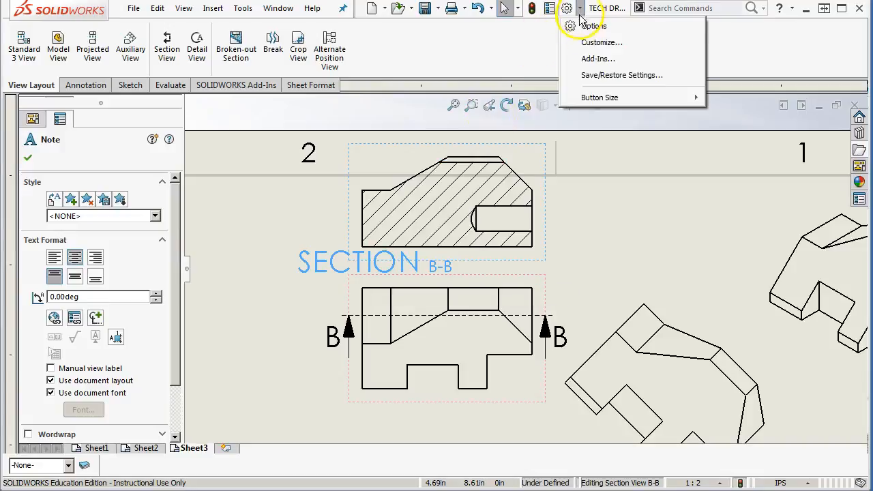
click(586, 28)
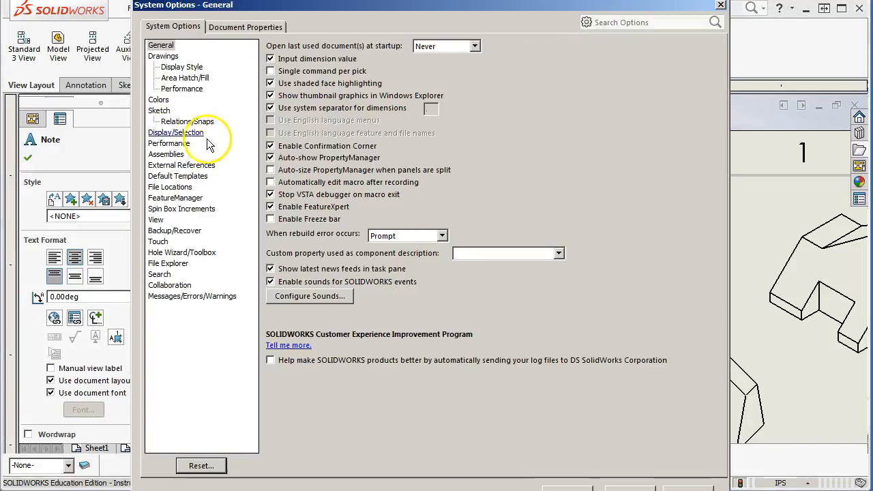
click(233, 29)
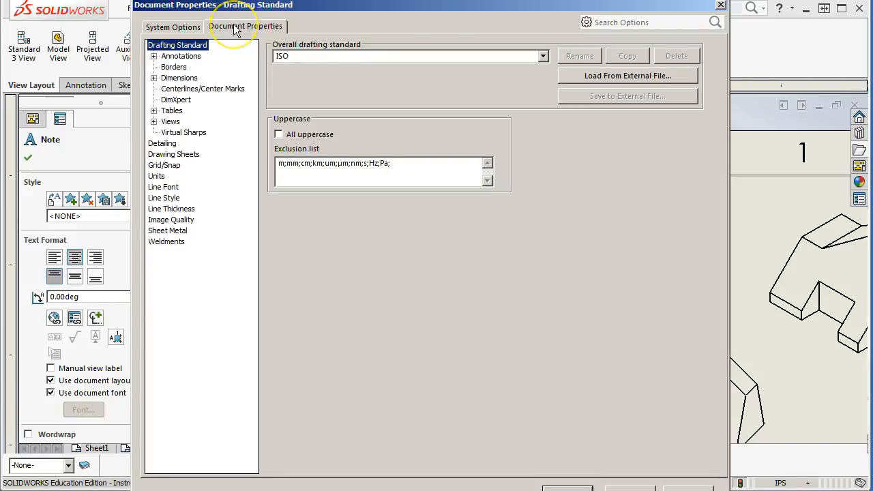
click(154, 56)
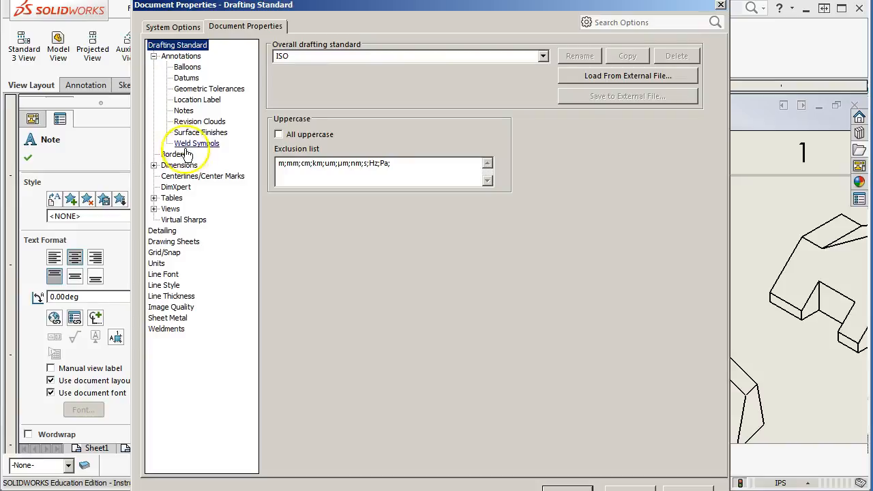
click(154, 209)
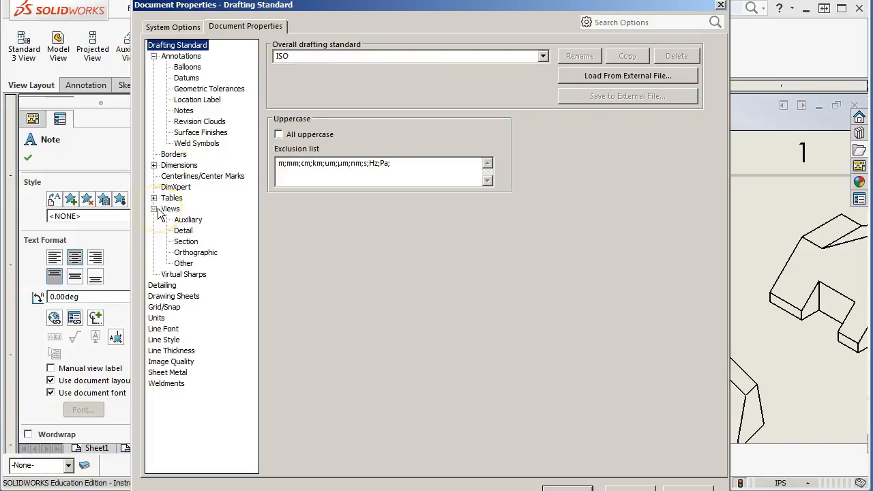
click(186, 241)
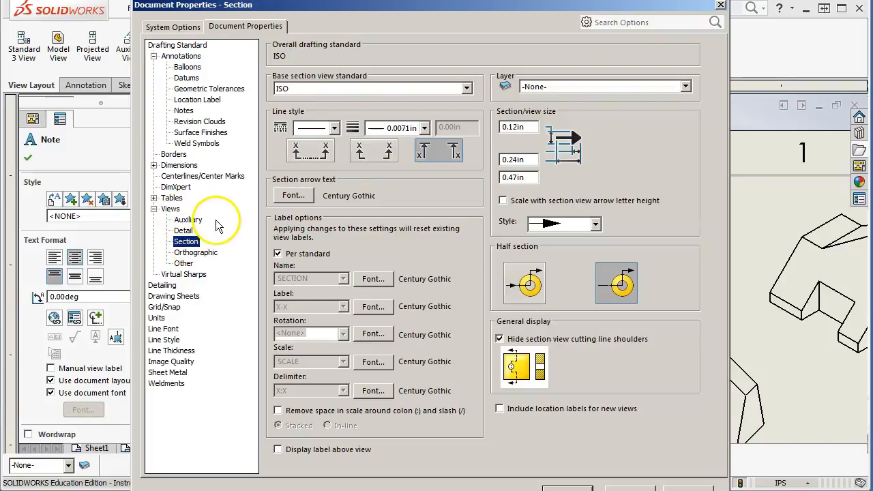
click(368, 279)
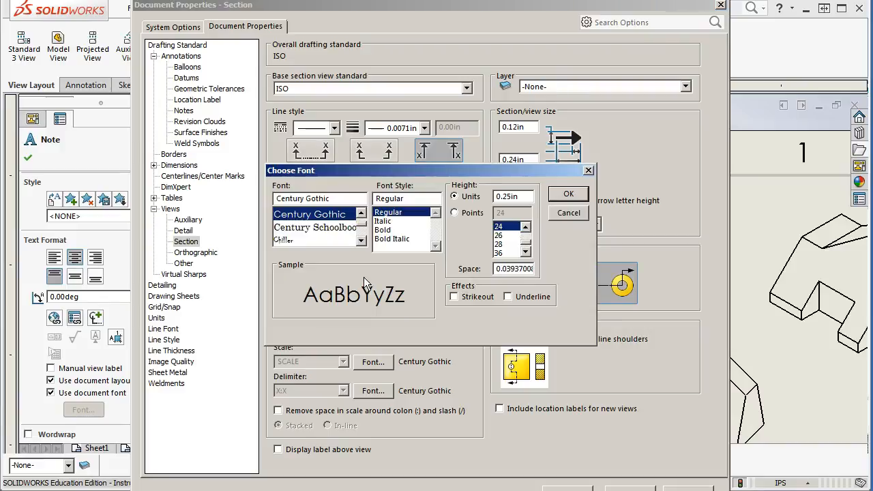
double_click(525, 197)
text(.12)
key(Return)
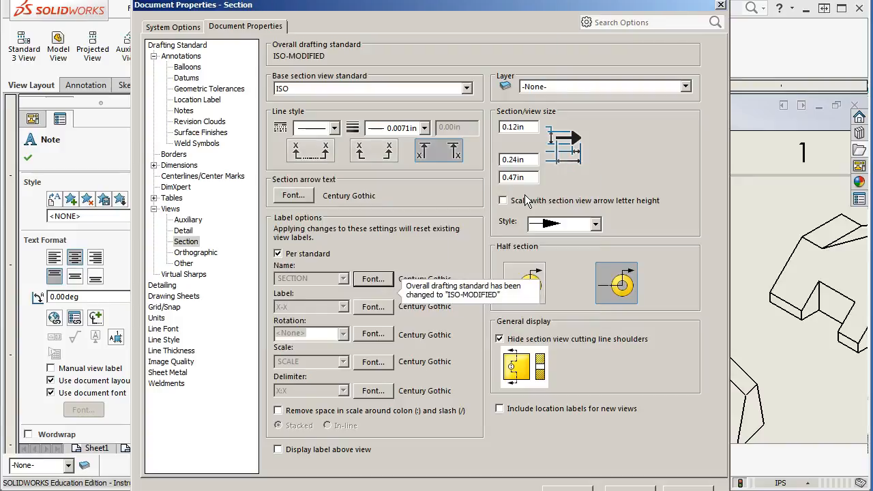
key(Return)
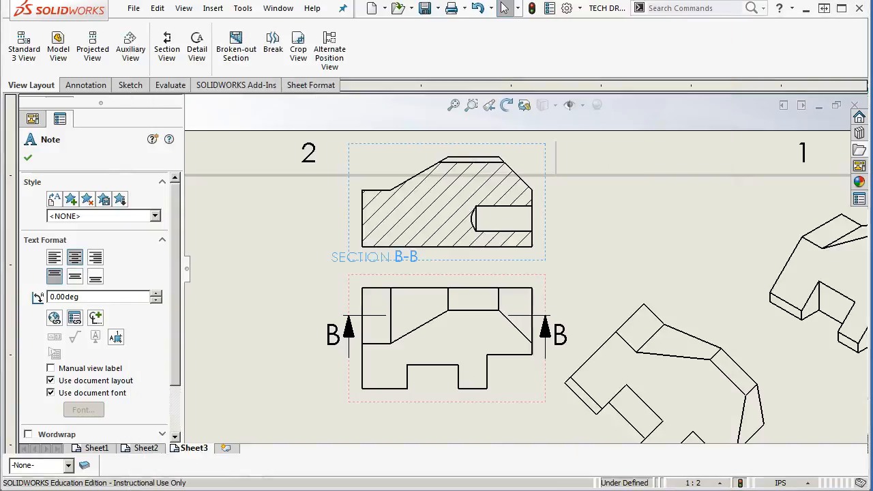
drag(400, 264, 450, 271)
click(604, 263)
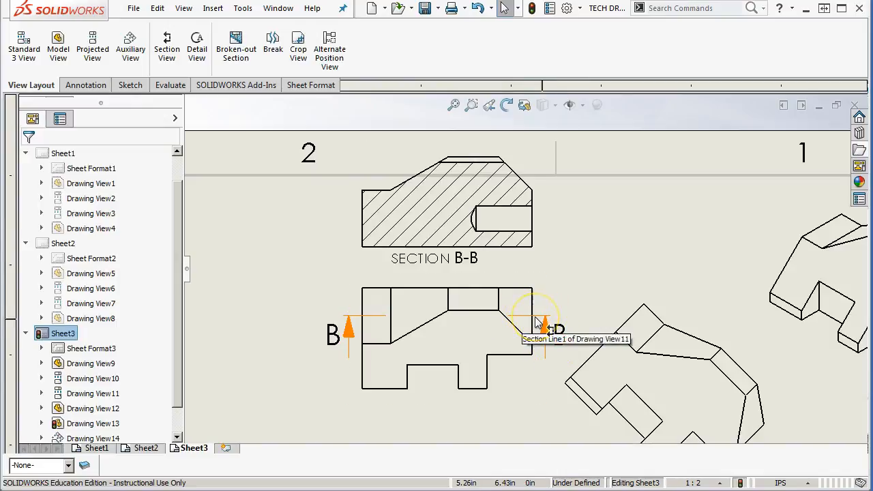
Dimension the distance between the hole's two parallel edges in section B-B, placing the value to the right of the view
click(125, 86)
click(27, 42)
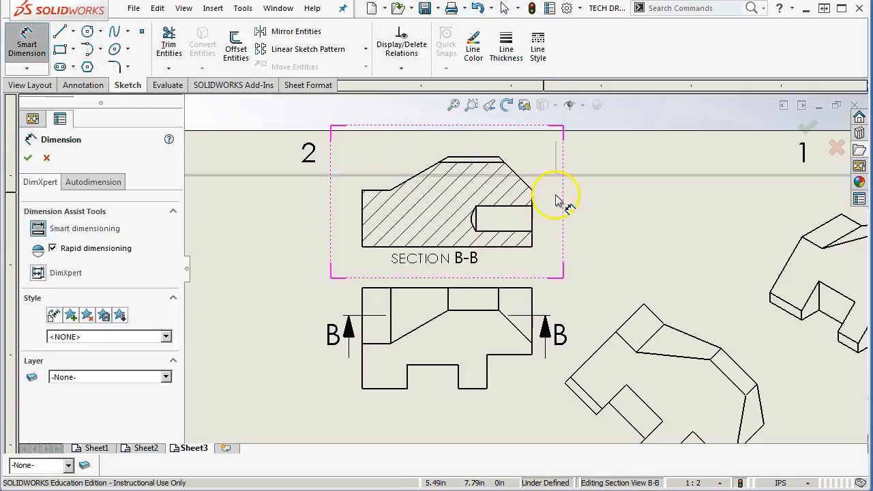
click(513, 207)
click(506, 230)
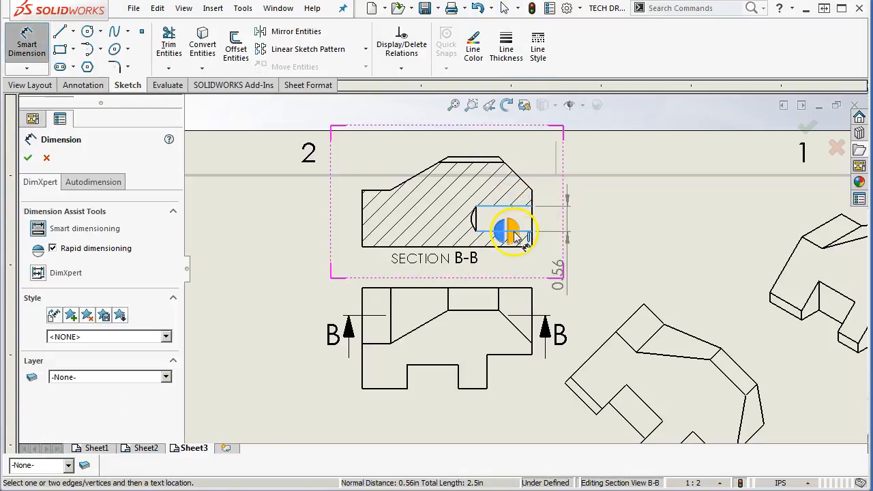
click(587, 261)
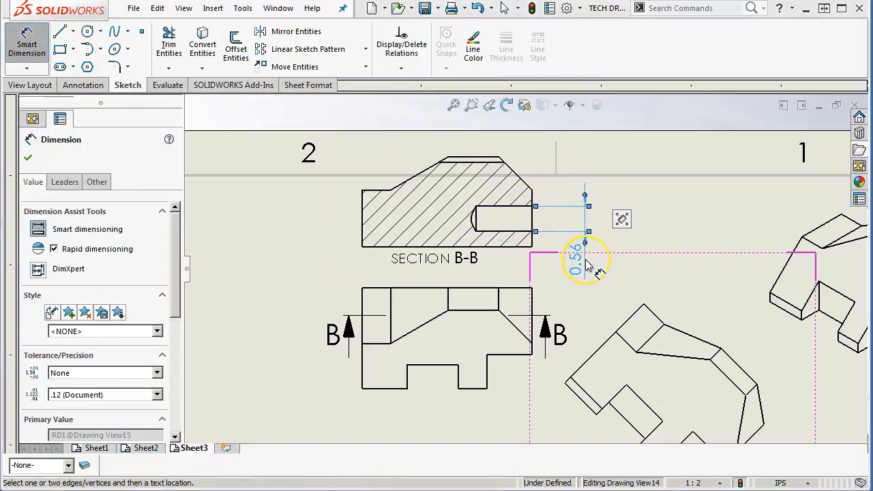
Dimension the diameter of the hole circle in the right view, placing the value above and to its right
scroll(590, 273, up, 4)
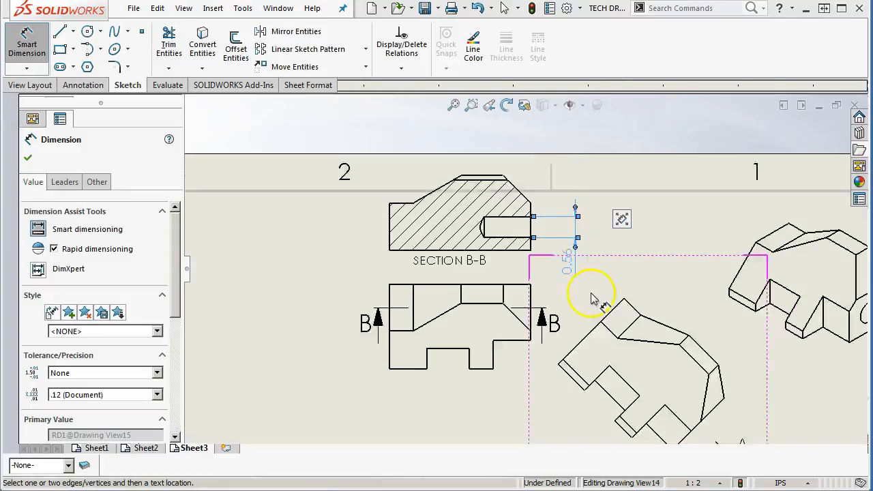
scroll(527, 386, down, 2)
scroll(758, 395, down, 1)
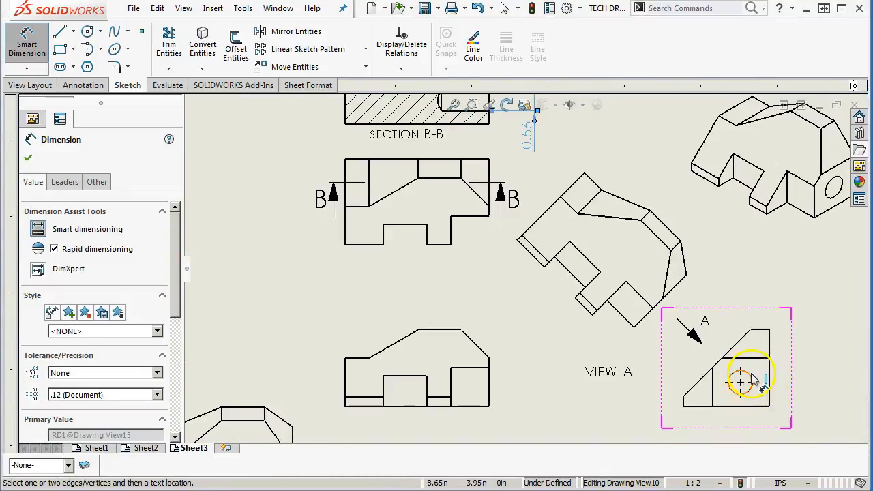
click(751, 379)
click(799, 341)
scroll(532, 194, up, 1)
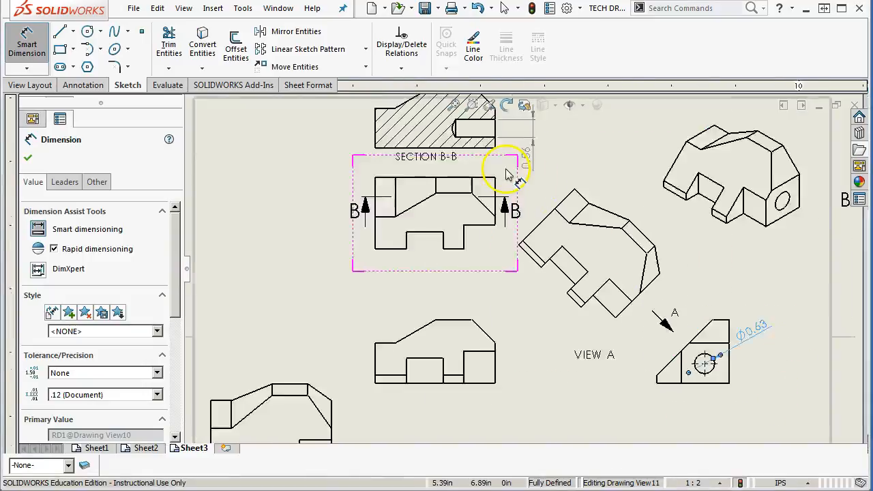
Finish dimensioning, move section view B-B slightly down toward the top view, and select the top view
scroll(481, 184, down, 4)
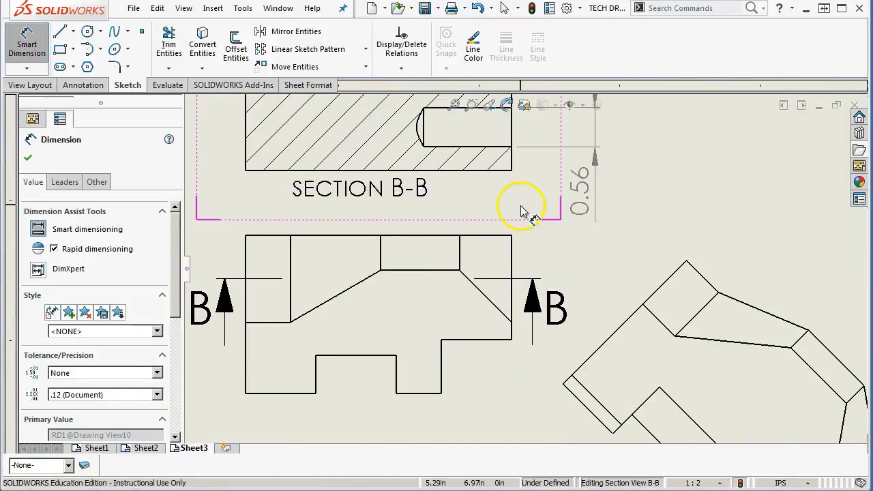
right_click(668, 186)
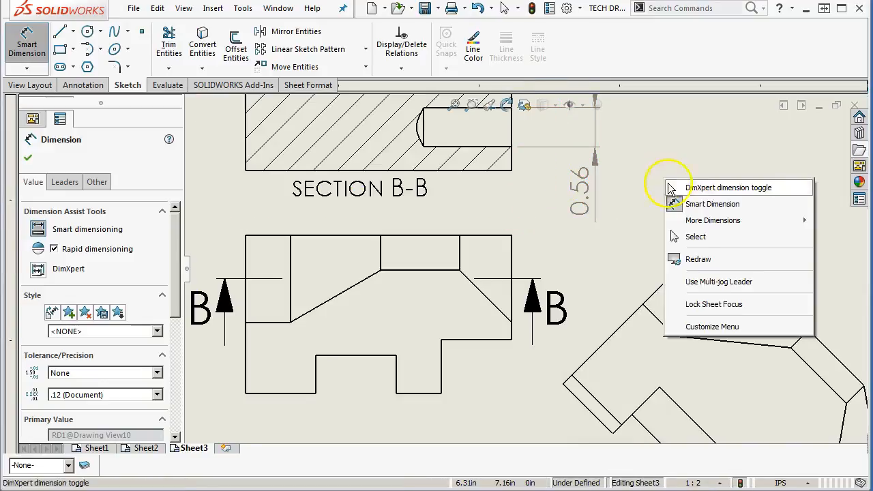
click(710, 235)
drag(496, 195, 495, 212)
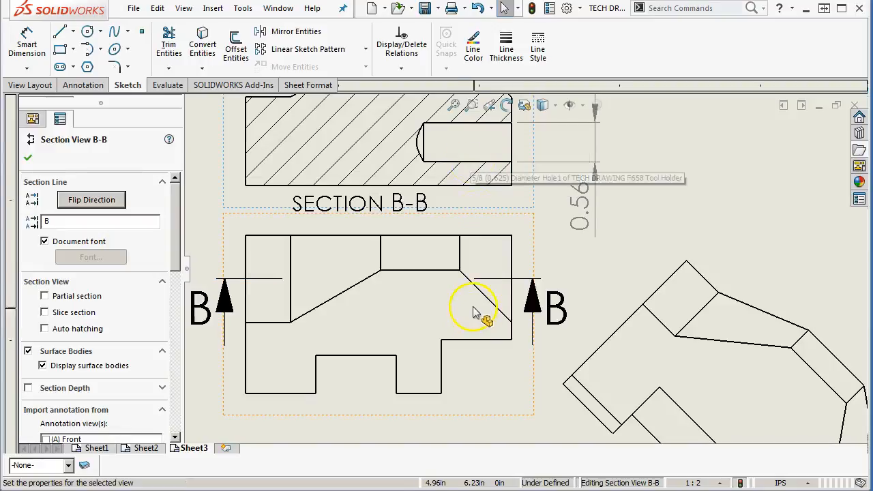
click(296, 234)
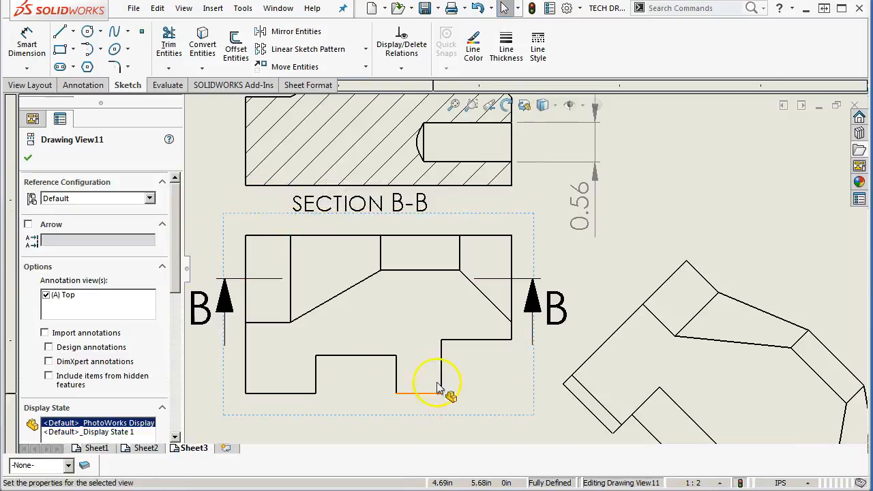
Set the front view's display style to Hidden Lines Visible
scroll(440, 382, up, 3)
scroll(429, 371, down, 3)
click(444, 350)
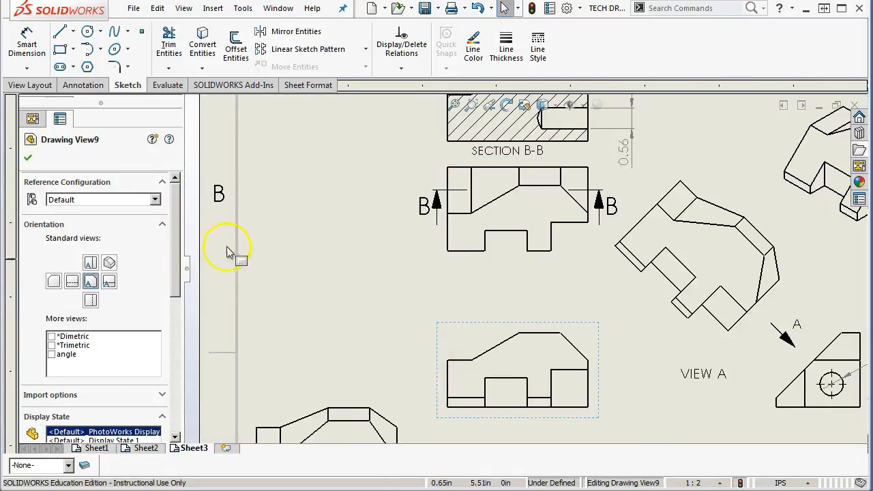
drag(178, 238, 192, 343)
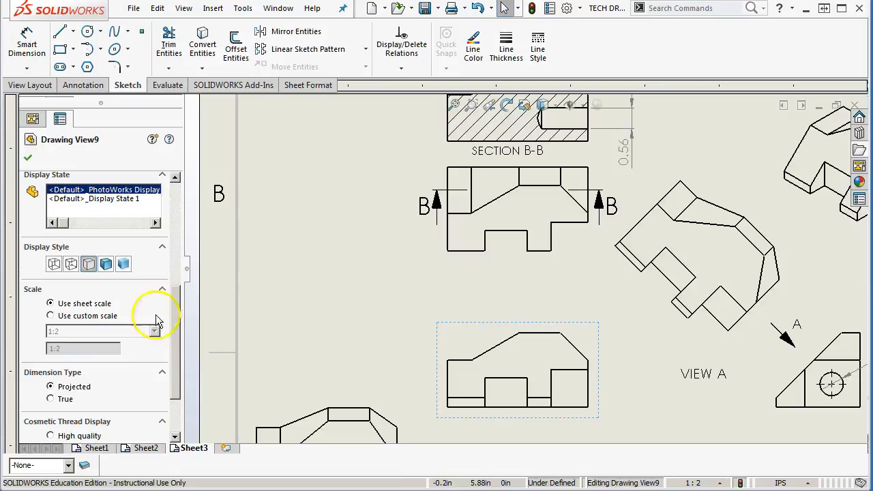
click(71, 264)
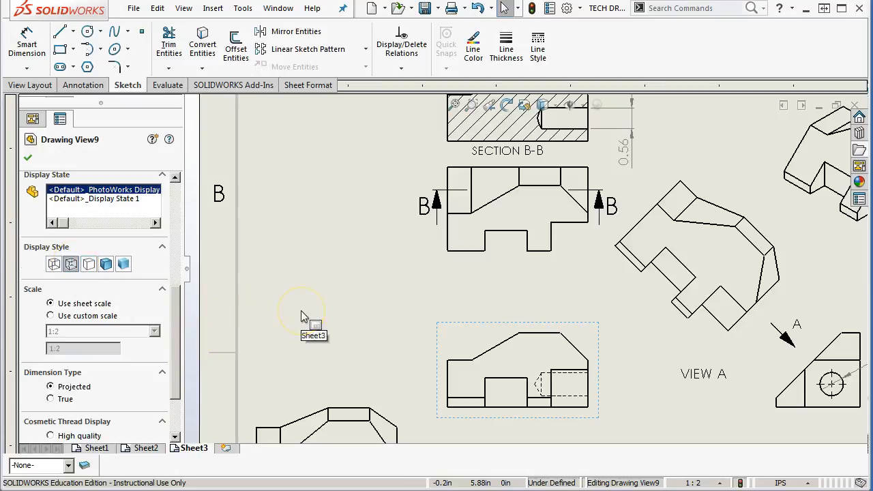
Make the top view use its parent view's display style
click(497, 257)
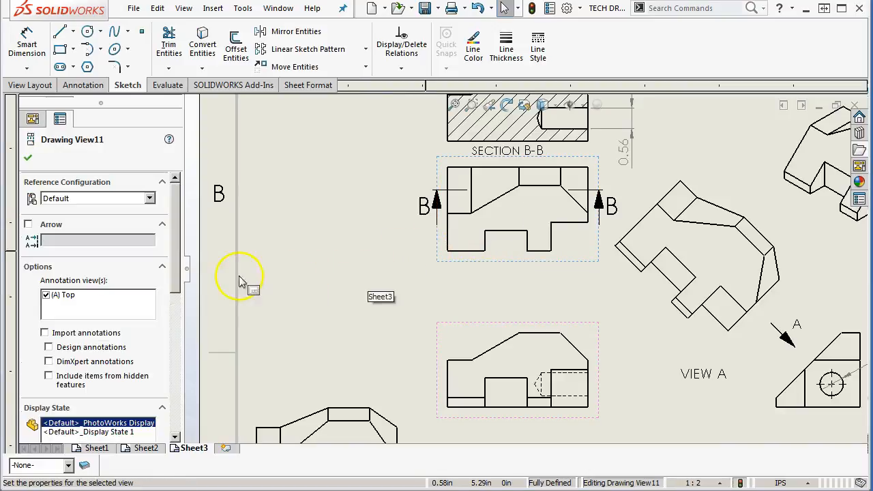
drag(186, 274, 184, 357)
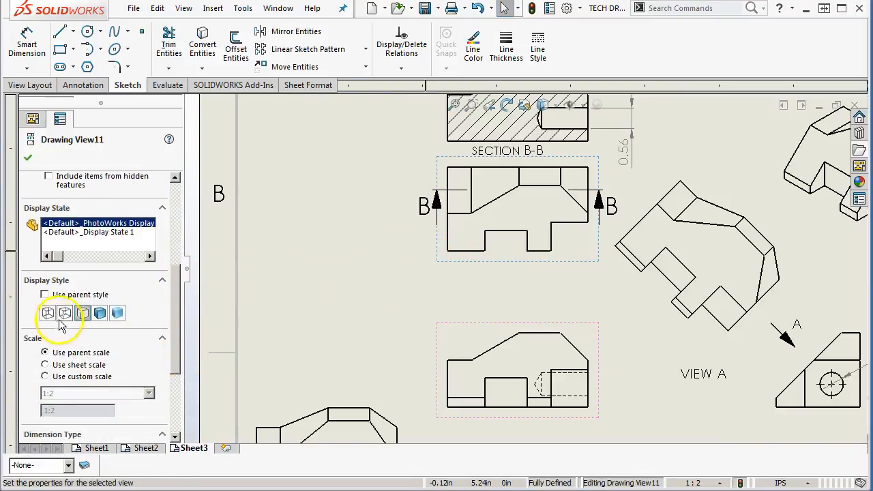
click(45, 295)
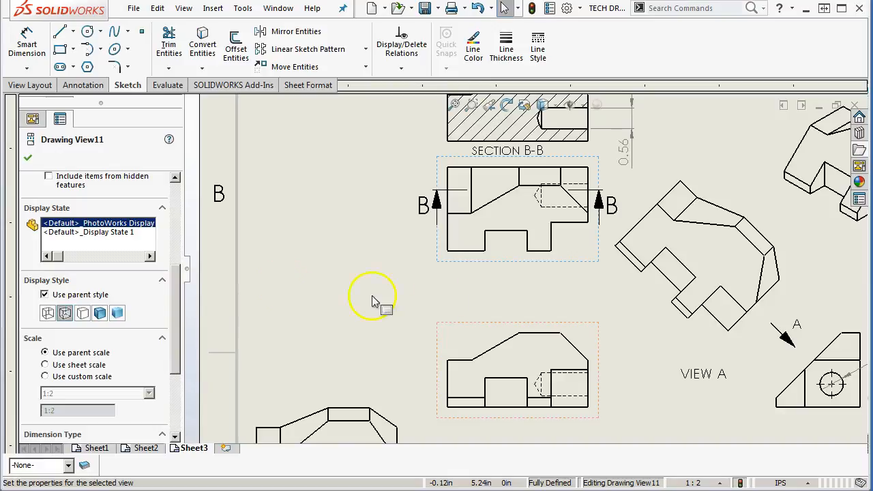
Set the right view's display style to Hidden Lines Visible, and shift auxiliary View A slightly down along its alignment
click(789, 379)
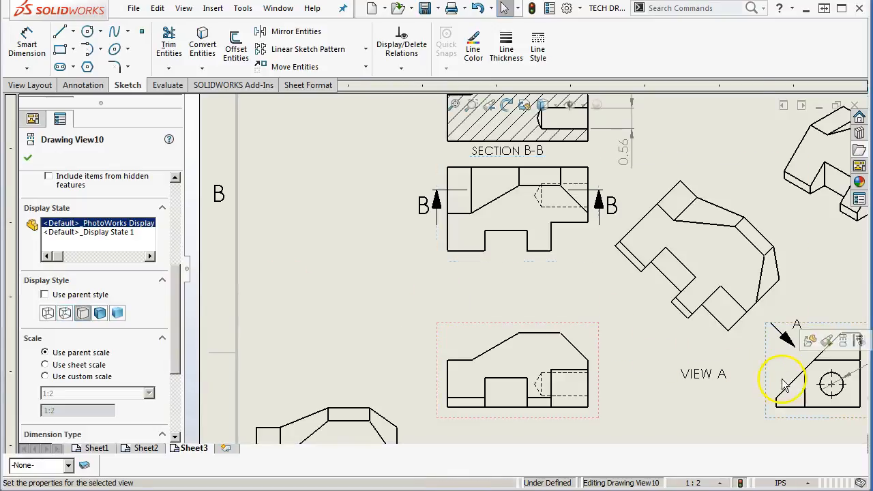
click(65, 313)
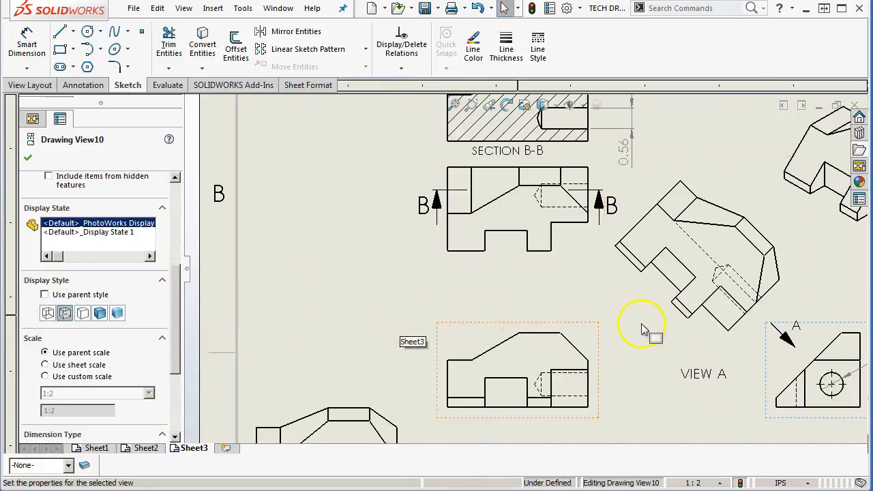
drag(660, 363, 665, 366)
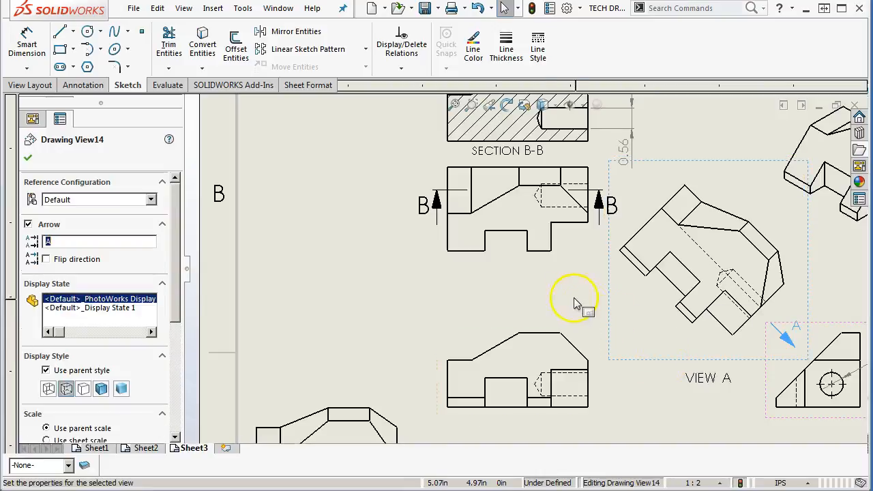
Examine the hole's hidden lines and the cutting line in the top view, and compare them with section view B-B
scroll(590, 197, down, 4)
scroll(533, 215, down, 1)
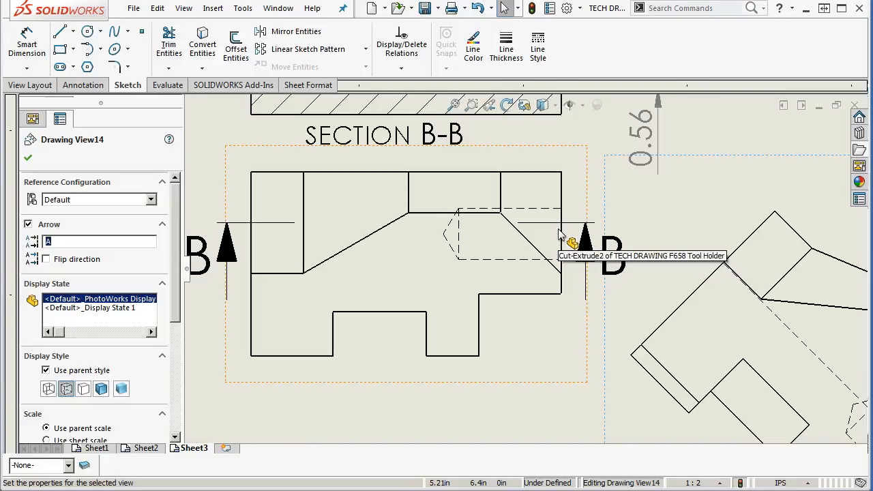
click(560, 225)
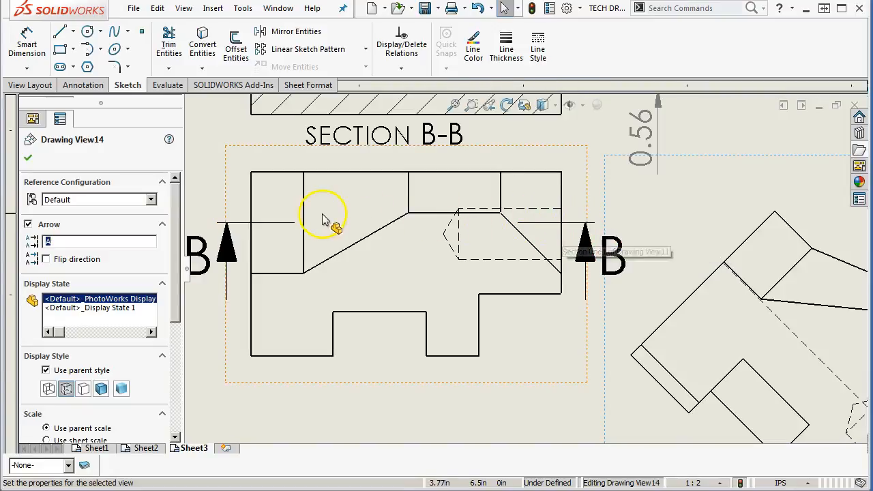
scroll(436, 280, up, 3)
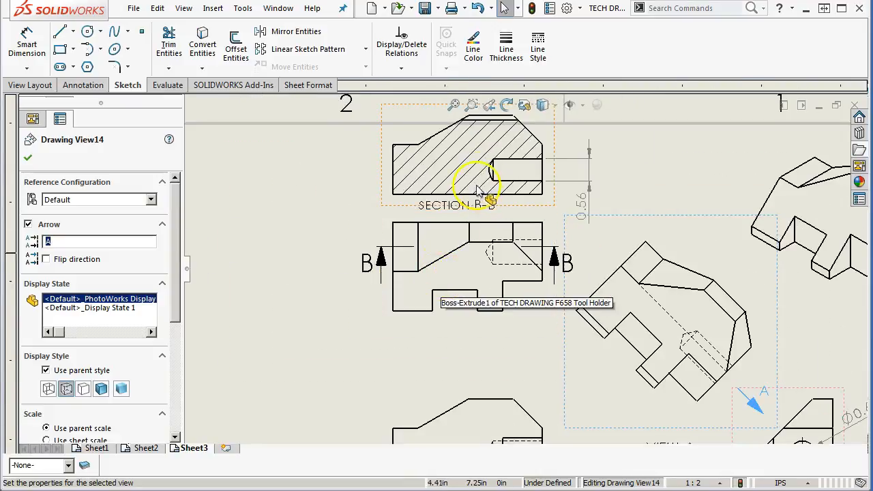
scroll(423, 208, up, 2)
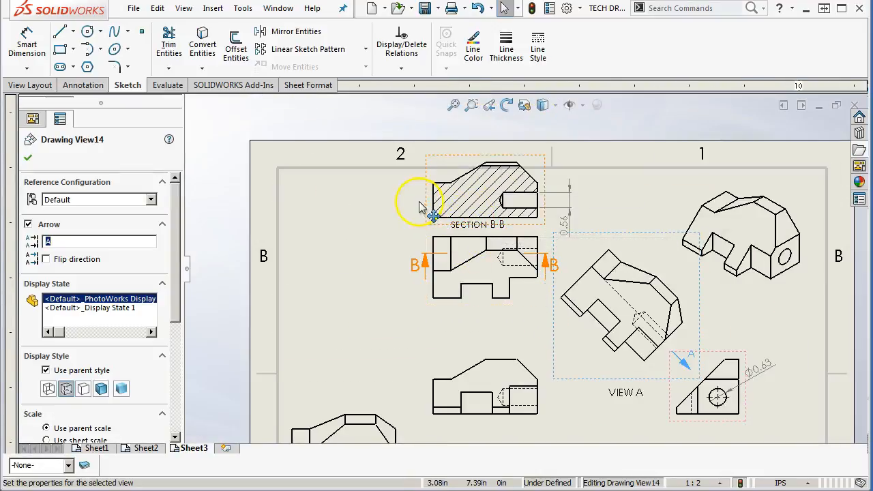
drag(418, 202, 442, 188)
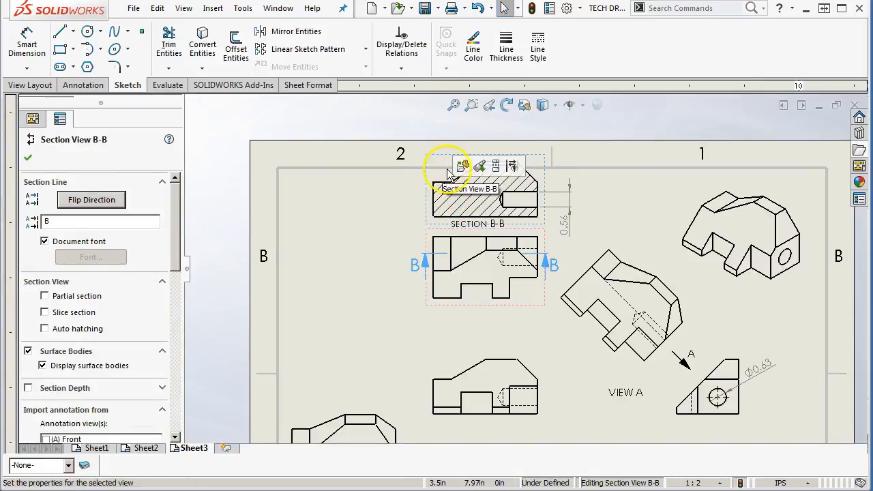
scroll(471, 323, up, 2)
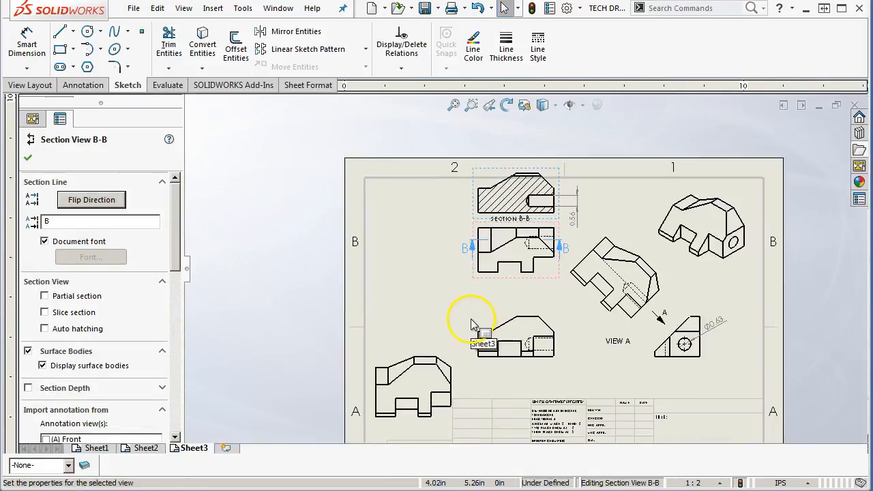
Move the front view down toward the title block and lower the top view to widen the gap below section view B-B
scroll(523, 367, down, 5)
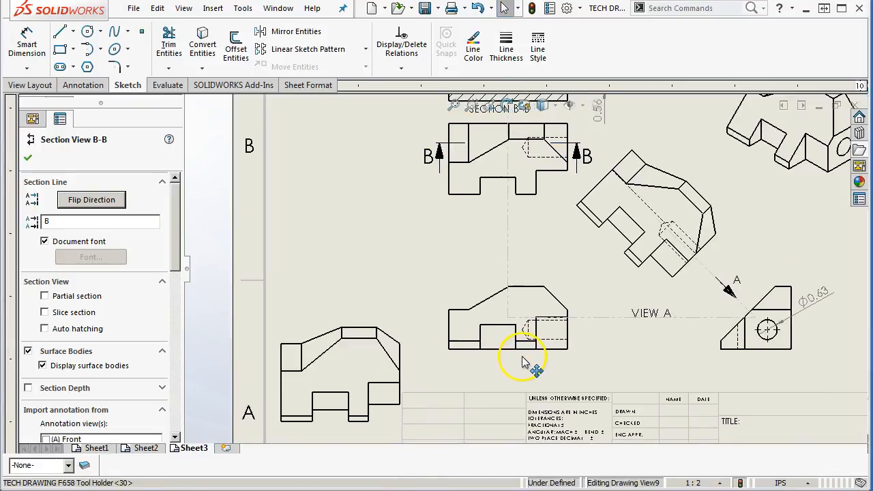
click(522, 358)
scroll(484, 236, up, 4)
scroll(483, 236, down, 4)
drag(525, 251, 526, 270)
Break section view B-B's alignment, move it up and to the left of the top view, and lower the top view slightly
click(515, 167)
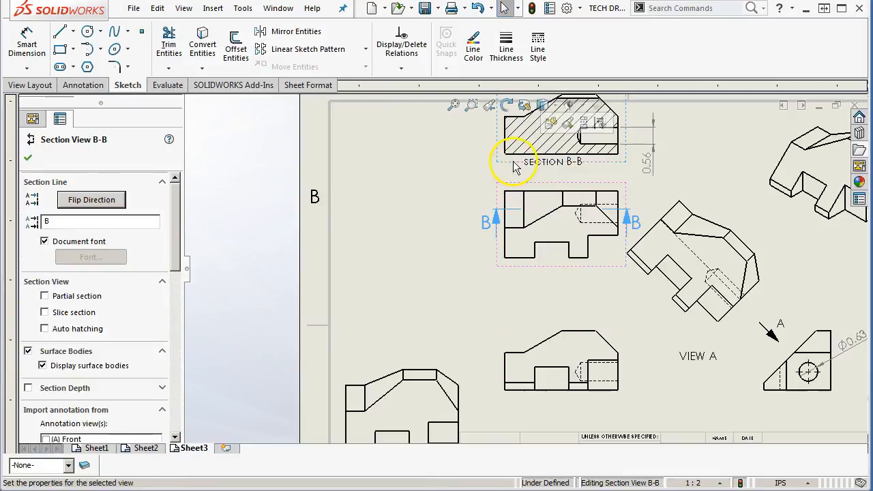
right_click(502, 165)
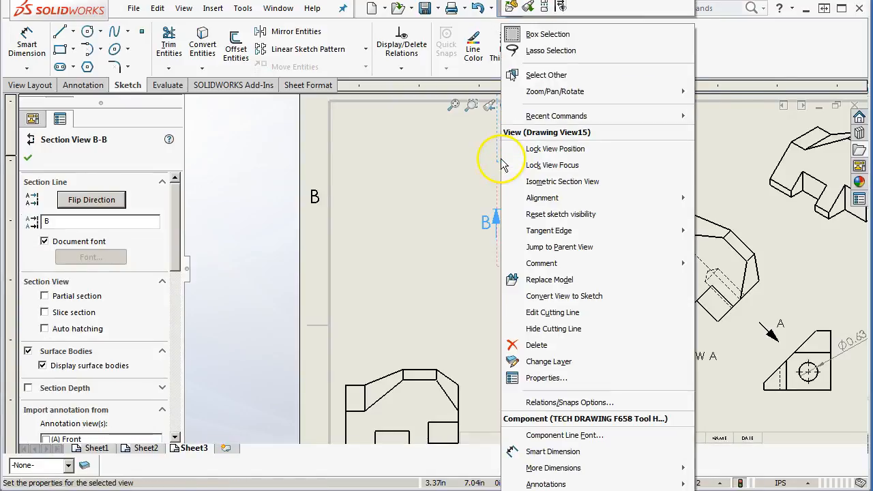
mouse_move(545, 198)
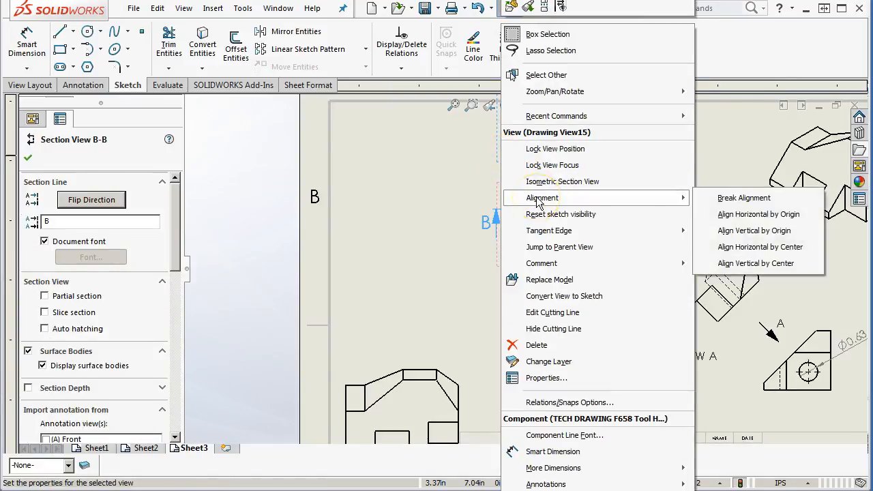
click(729, 198)
drag(491, 171, 348, 206)
mouse_move(496, 195)
mouse_down()
mouse_move(483, 170)
mouse_move(483, 210)
mouse_up()
Delete the hole dimension from section view B-B and shift the view slightly up and to the right
click(497, 195)
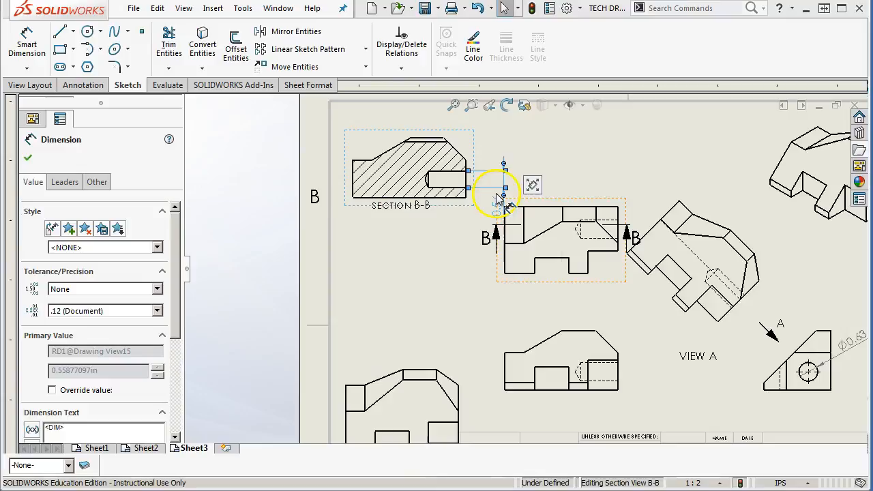
key(Delete)
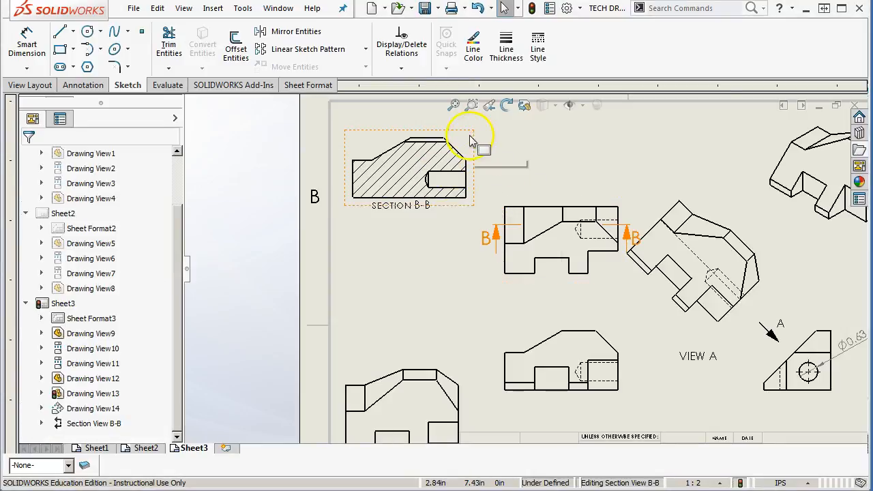
drag(474, 142, 479, 133)
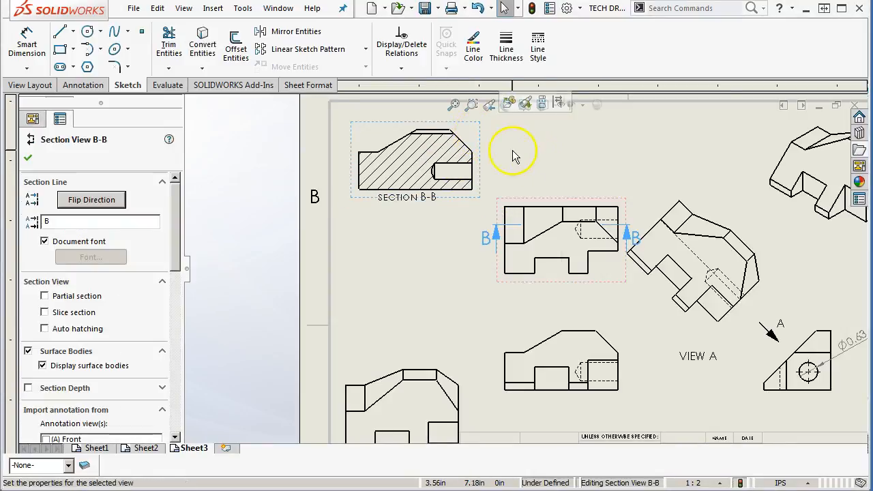
scroll(616, 264, up, 3)
scroll(616, 264, down, 2)
key(f)
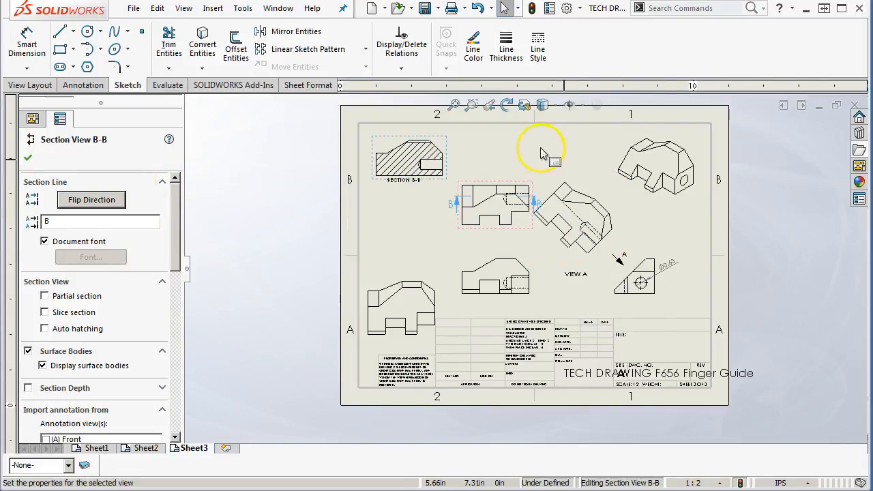
click(454, 106)
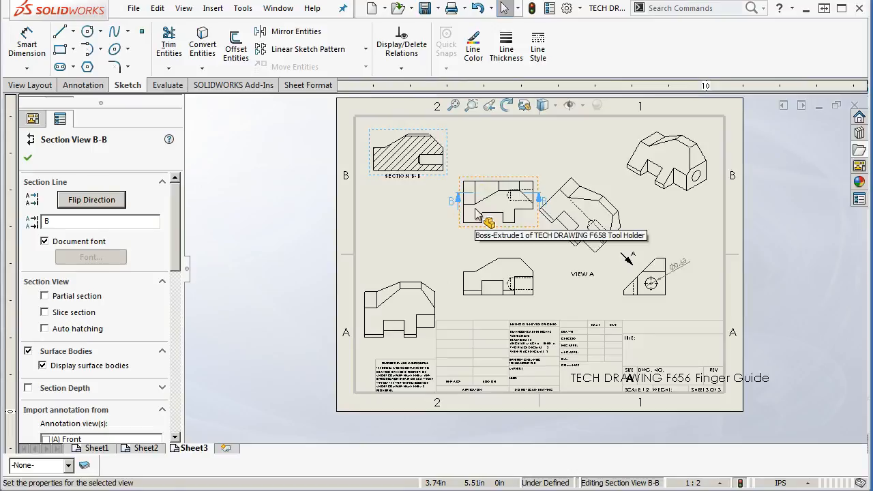
click(277, 9)
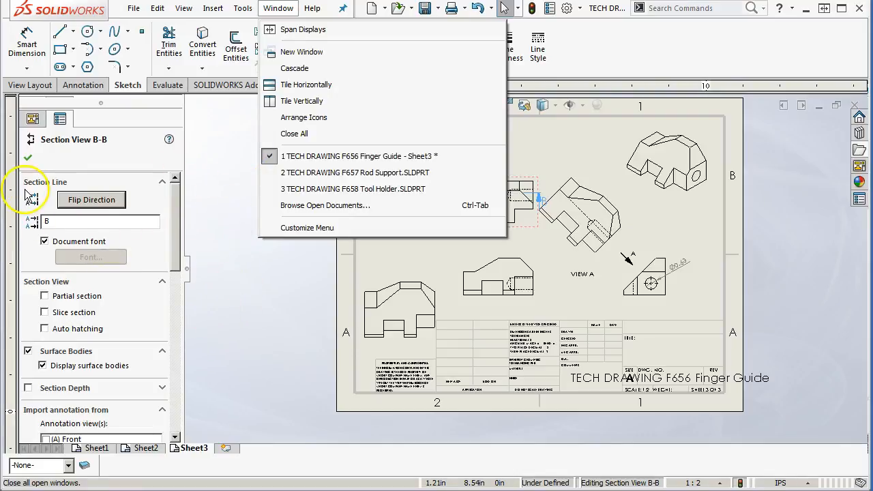
click(265, 261)
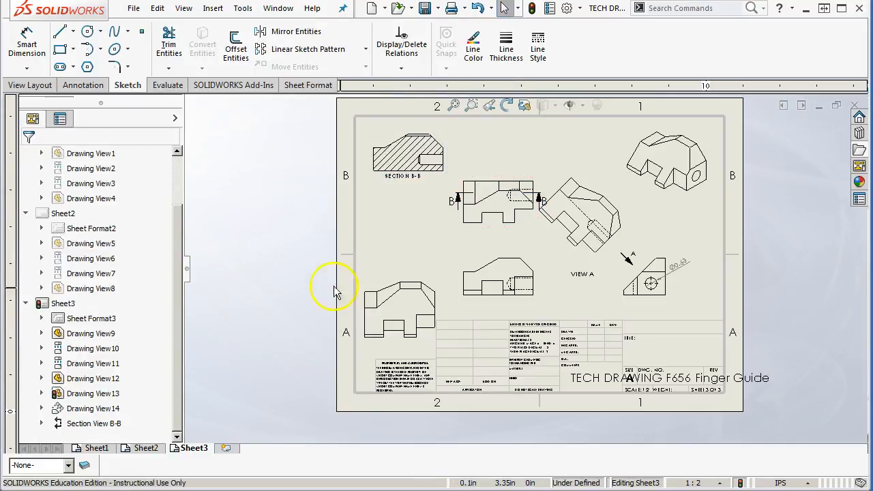
scroll(575, 223, up, 1)
scroll(580, 213, down, 1)
click(452, 105)
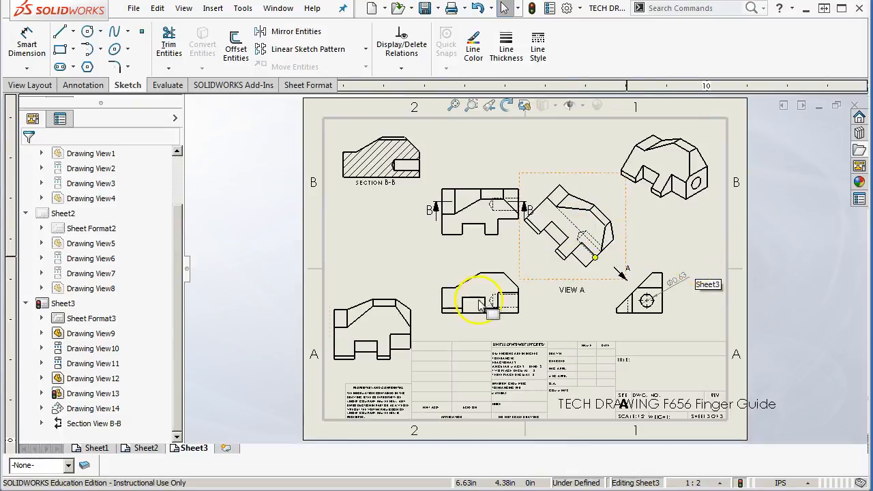
Switch to Sheet1 with the Finger Guide views
click(87, 449)
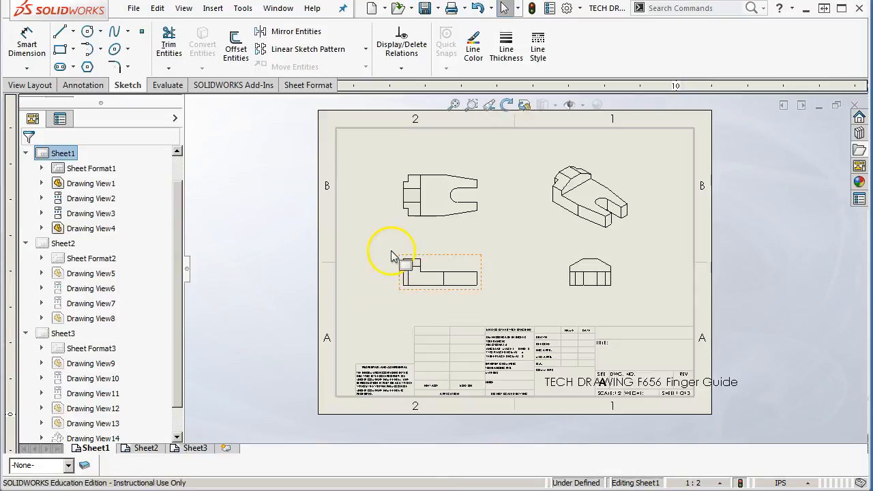
scroll(479, 236, down, 5)
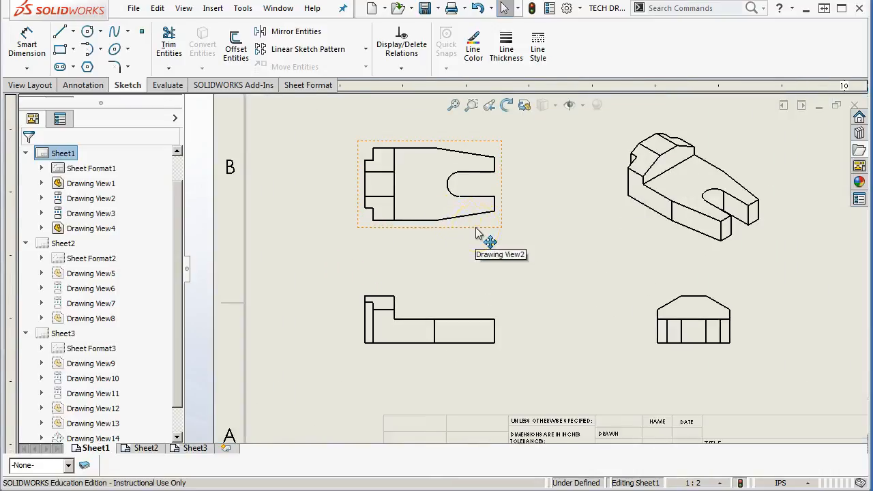
click(11, 41)
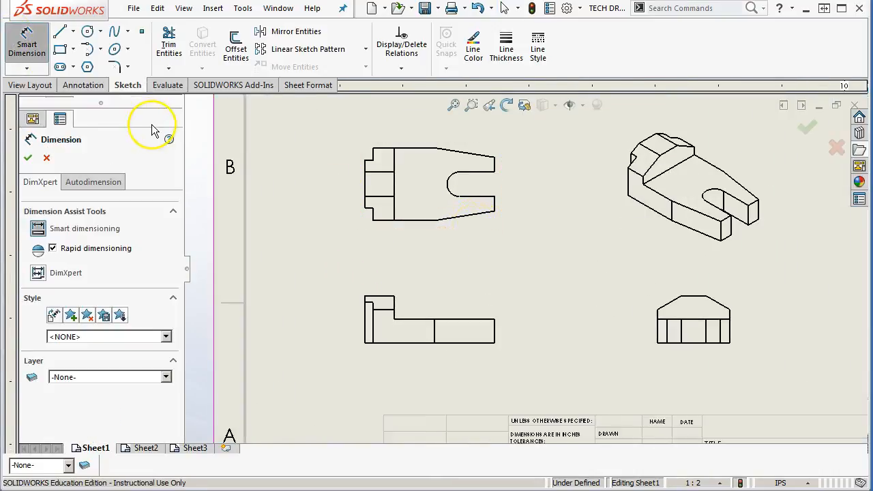
key(Escape)
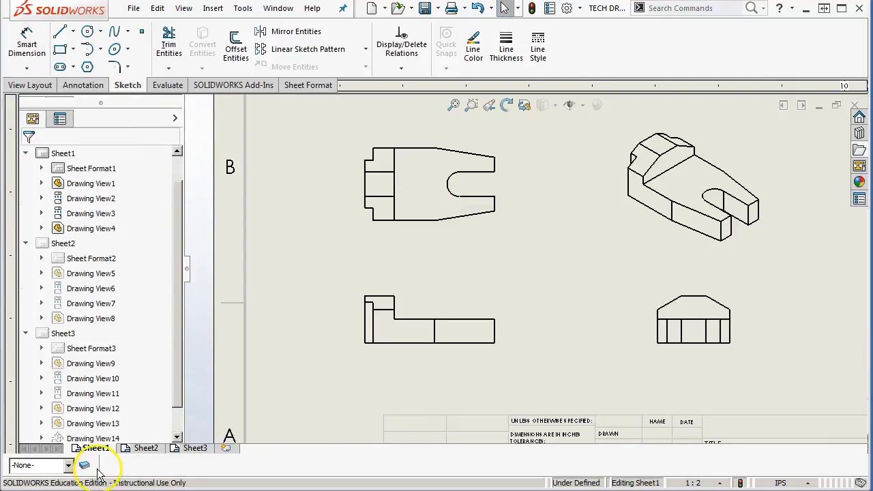
Set the current layer to None and create a new layer named DIMS with a blue color
click(68, 466)
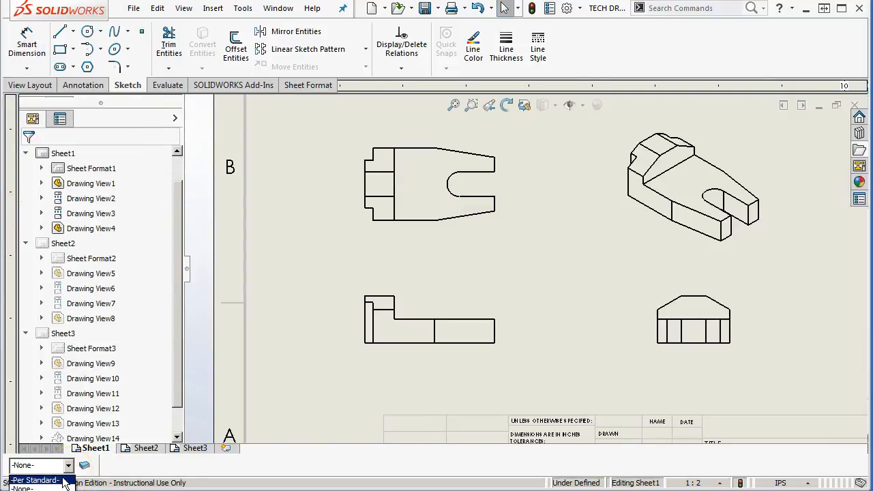
click(23, 488)
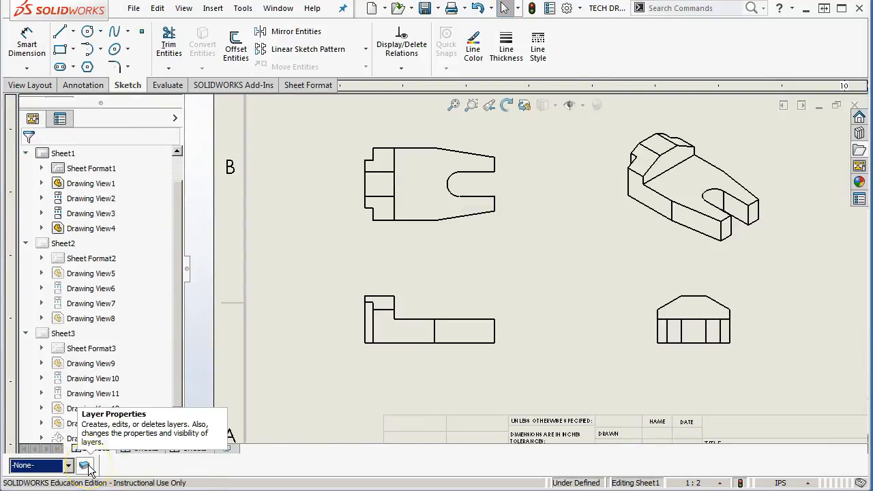
click(85, 465)
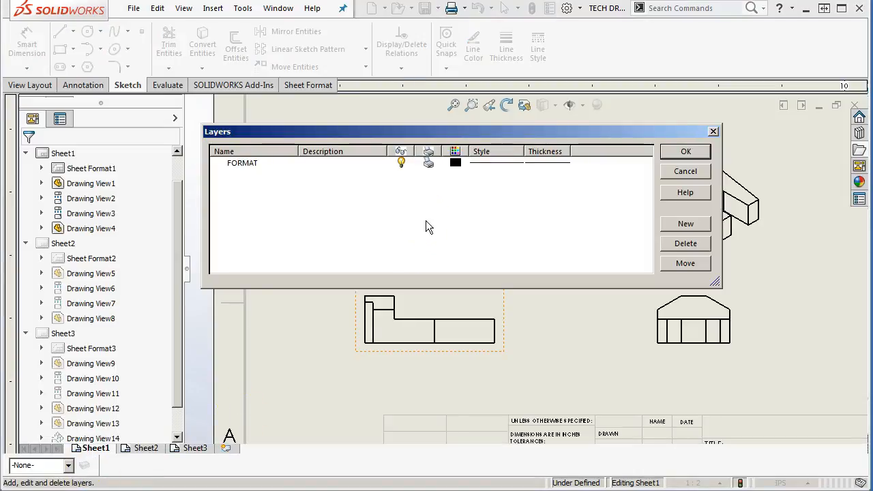
click(460, 216)
click(468, 217)
click(698, 224)
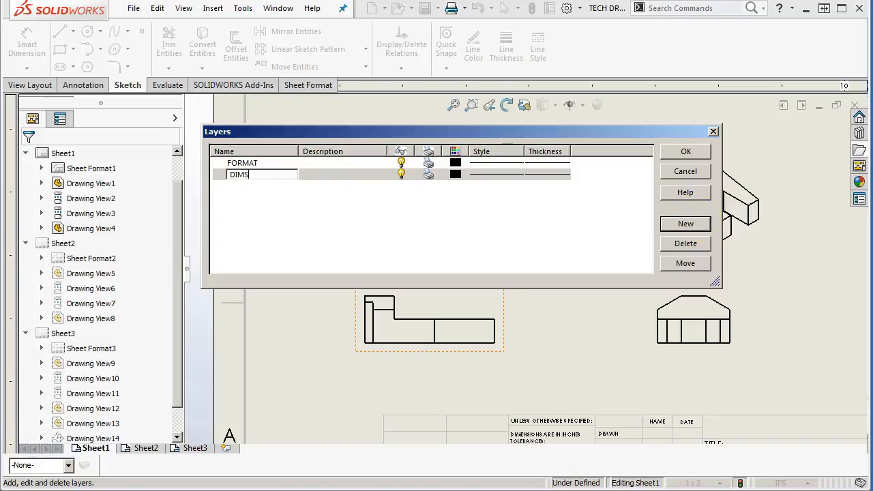
click(456, 175)
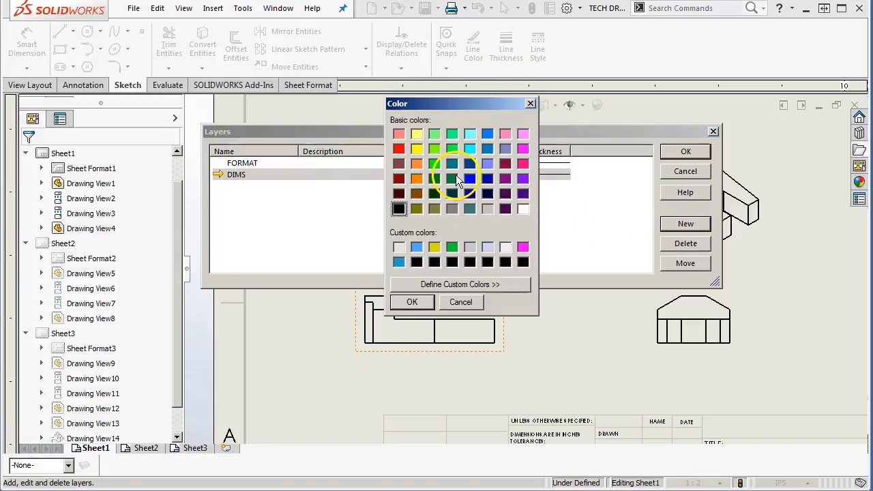
click(491, 147)
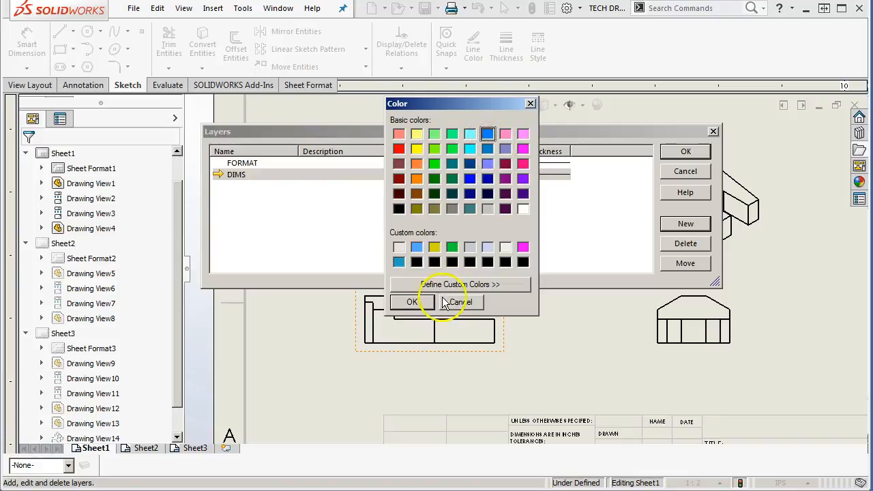
click(412, 302)
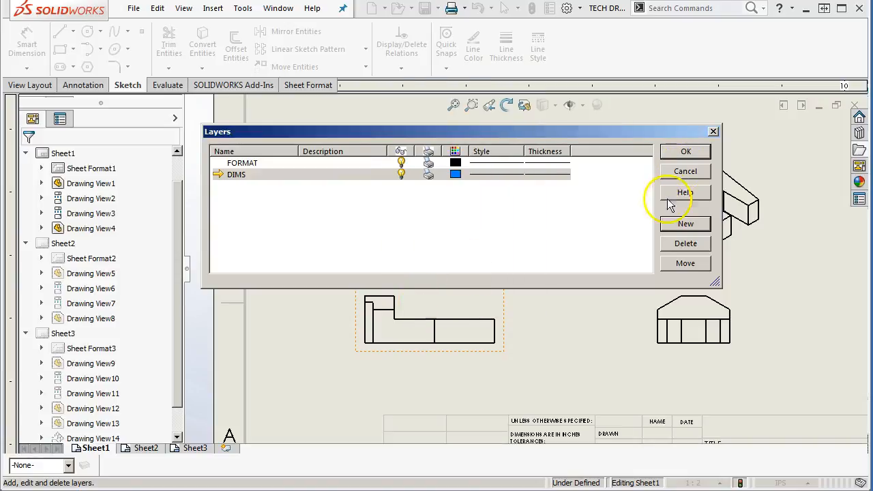
Create a second layer named Center with a pink color and accept the layer list
click(670, 224)
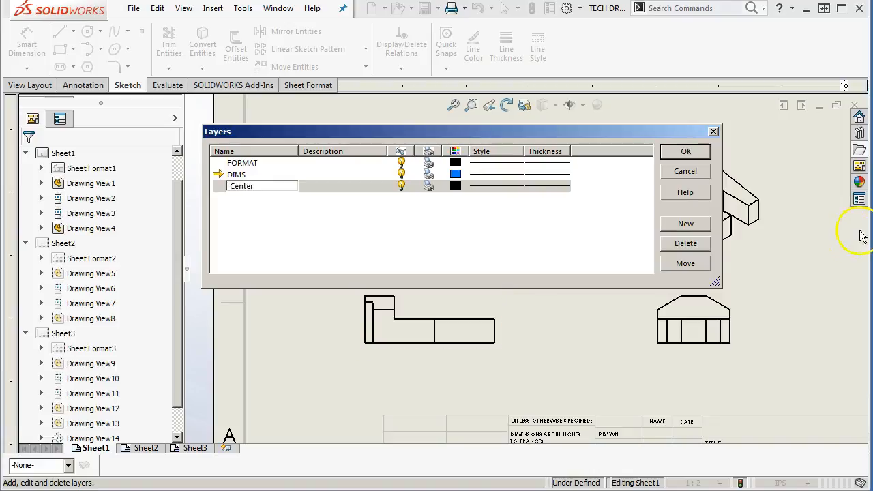
click(431, 216)
click(457, 187)
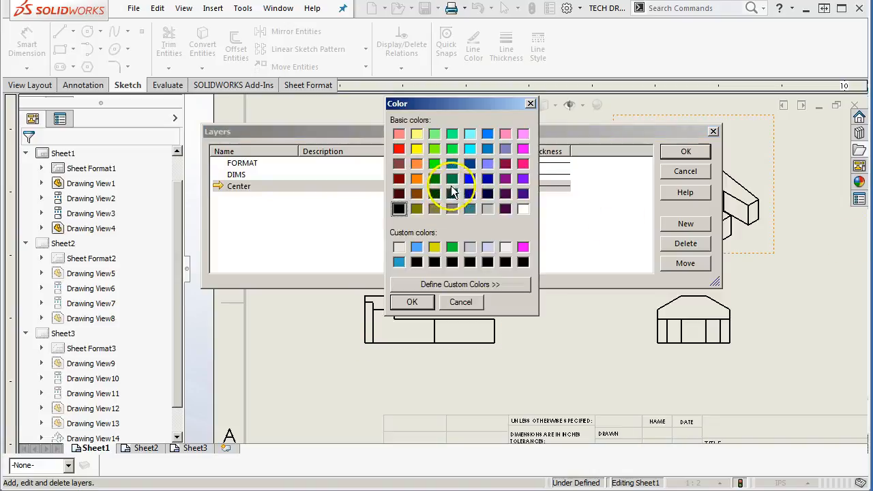
click(523, 163)
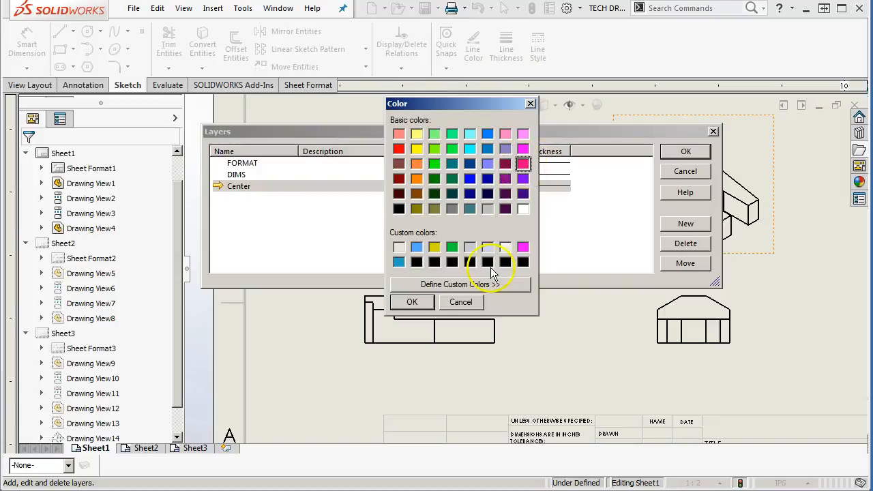
click(412, 302)
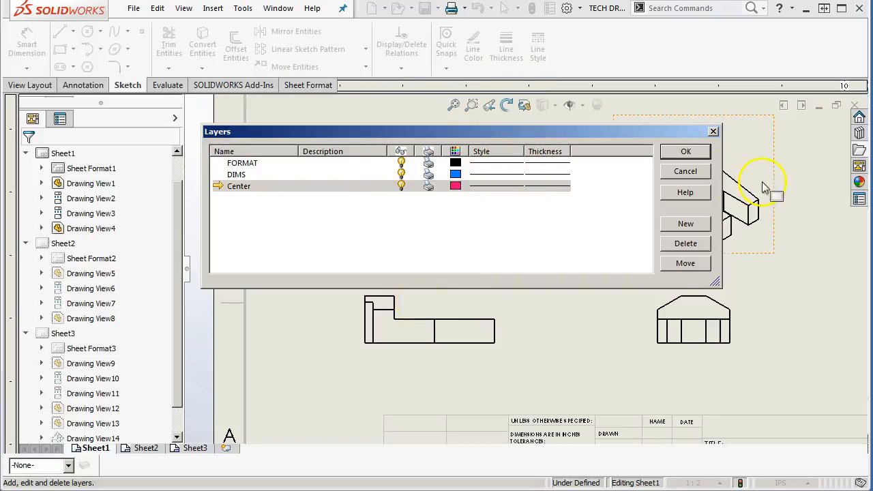
click(685, 150)
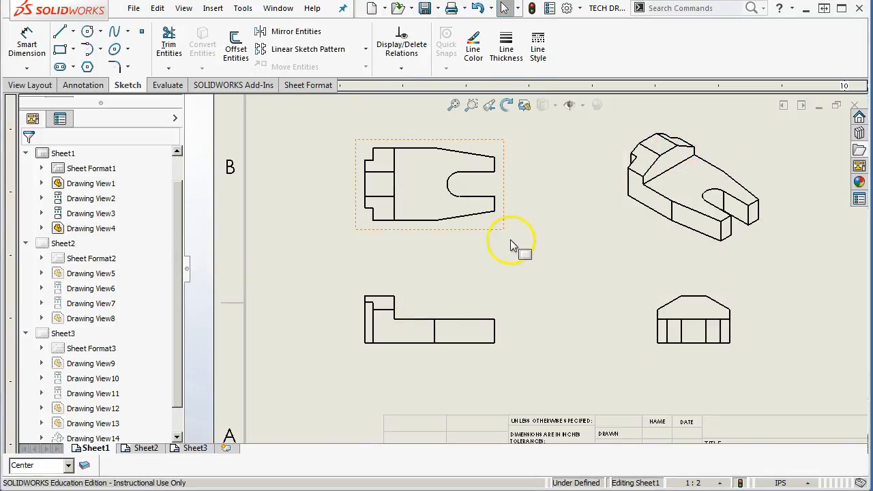
Add a center mark to the slot's arc in the top view on the Center layer
click(36, 88)
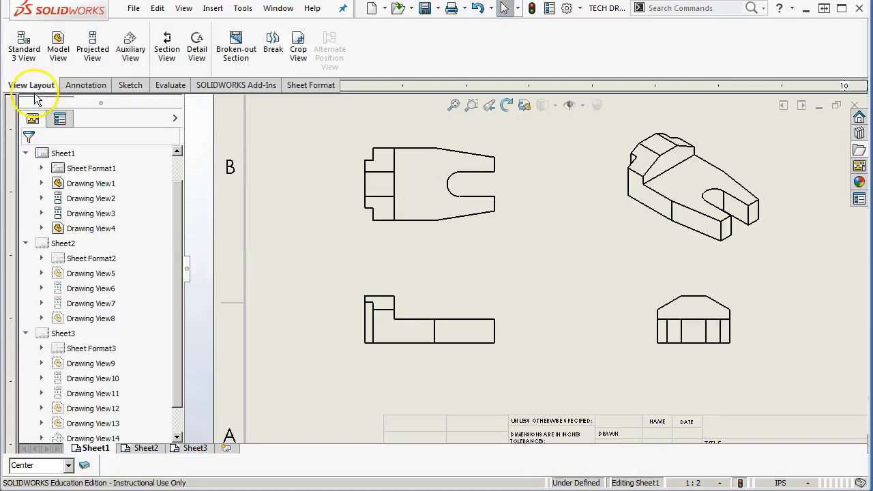
click(77, 88)
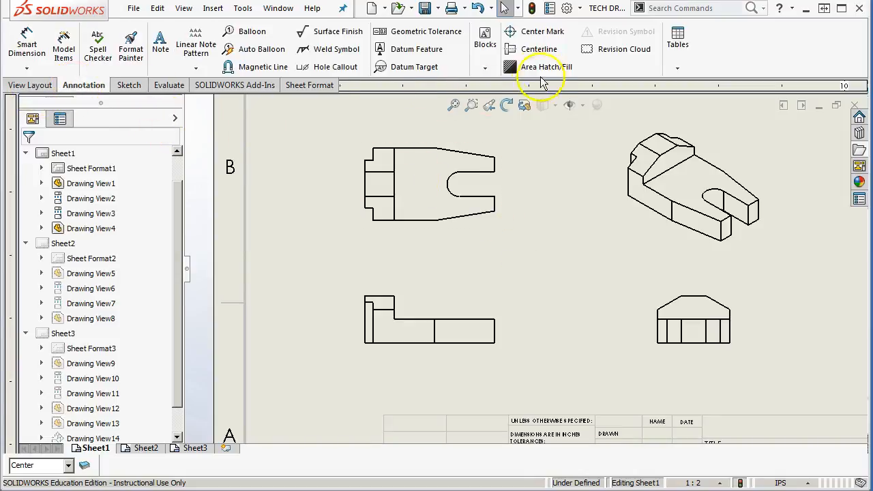
click(534, 34)
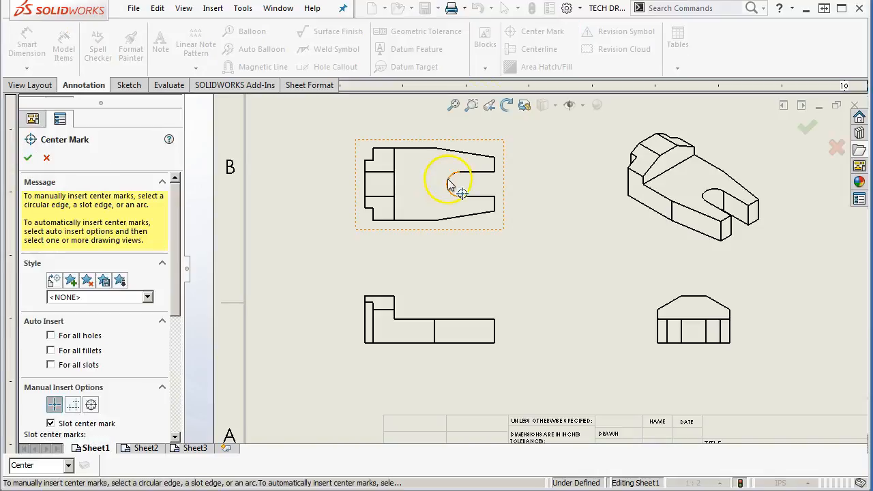
click(450, 185)
click(27, 159)
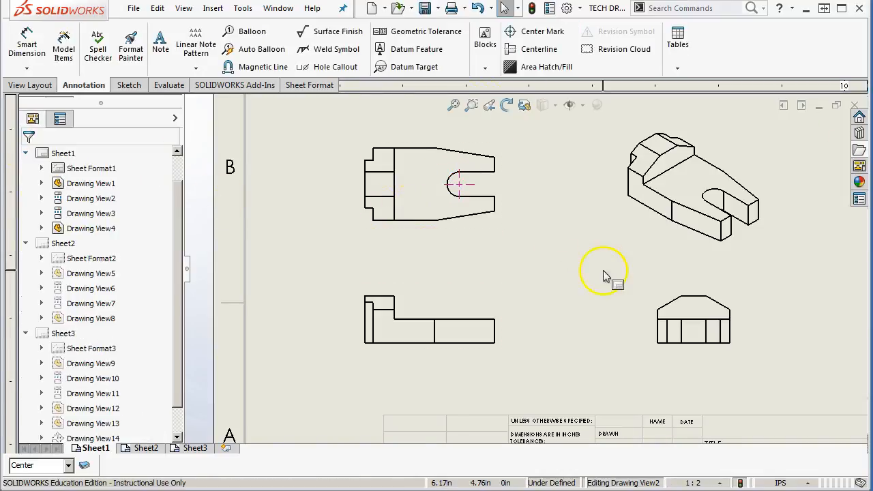
Make DIMS the current layer and dimension the width of the top view's stepped end, placing the dimension outside that end
click(68, 465)
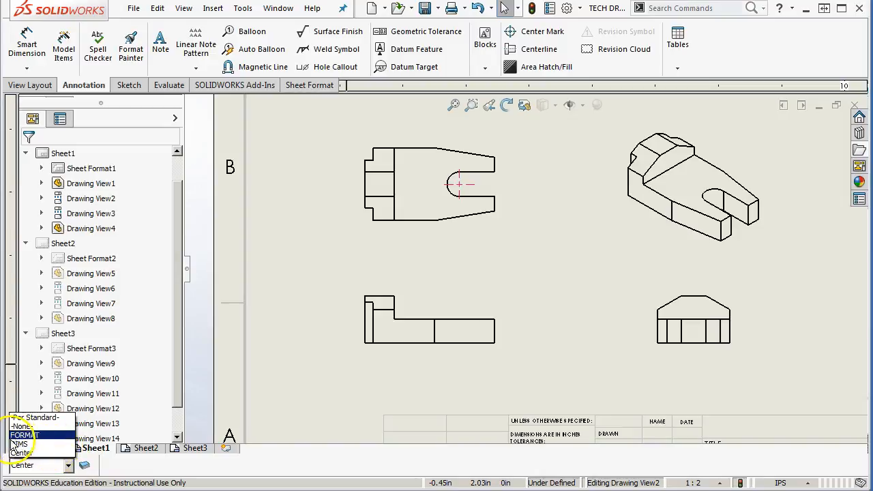
click(19, 443)
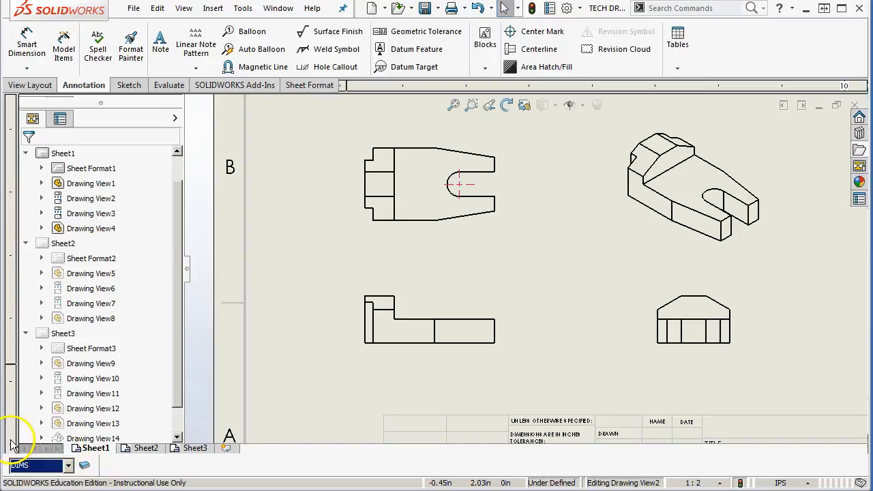
click(26, 42)
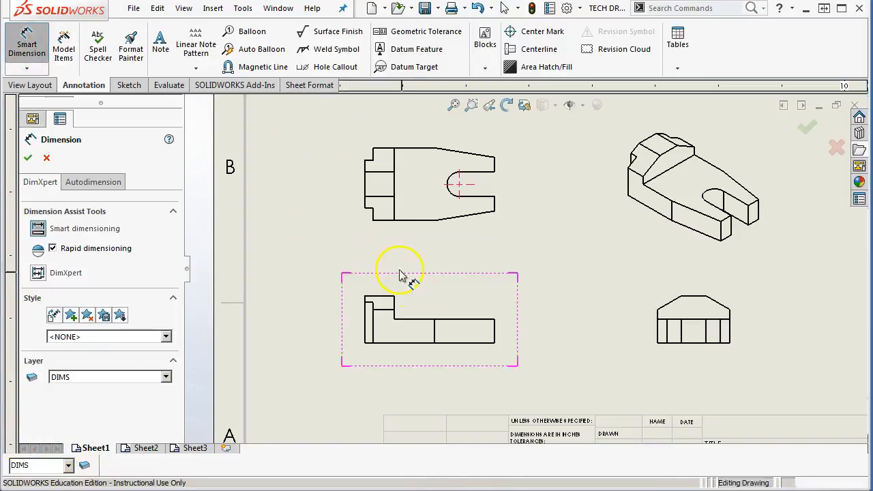
click(369, 161)
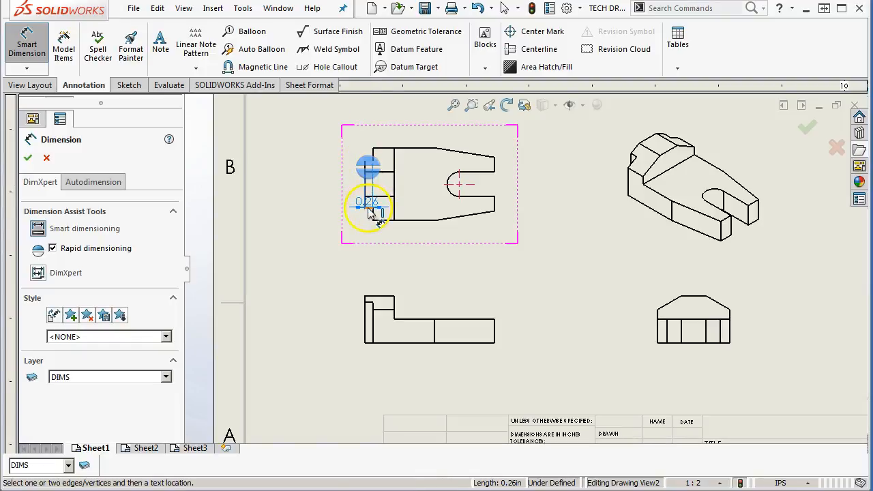
click(368, 207)
click(318, 179)
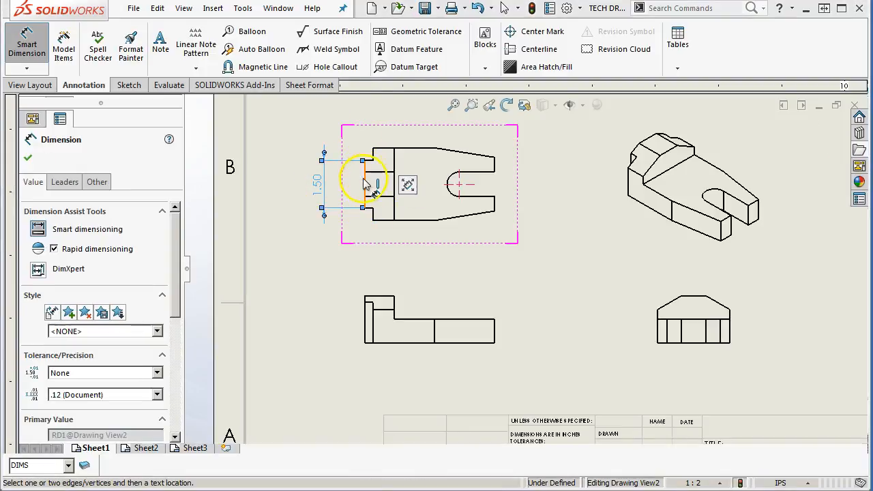
Dimension the overall length of the Finger Guide above the top view
click(365, 185)
click(442, 134)
right_click(523, 164)
click(556, 221)
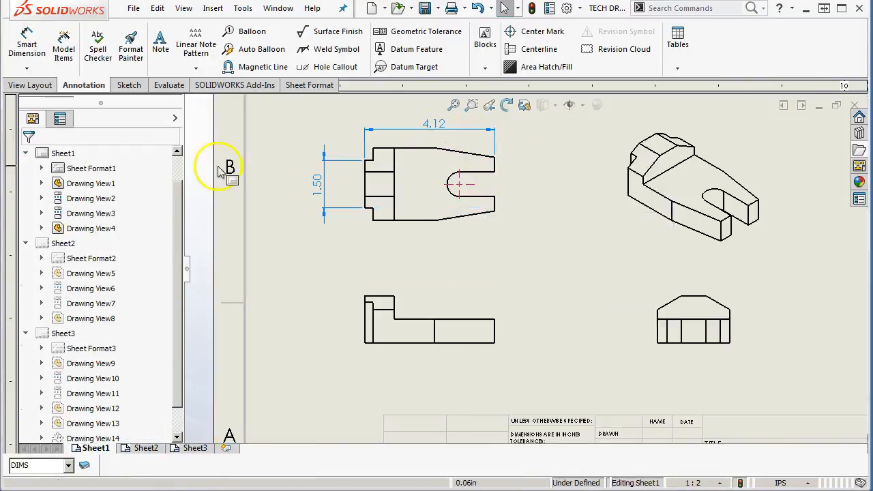
Dimension the radius of the slot's arc in the top view and place the text just below the part
click(28, 44)
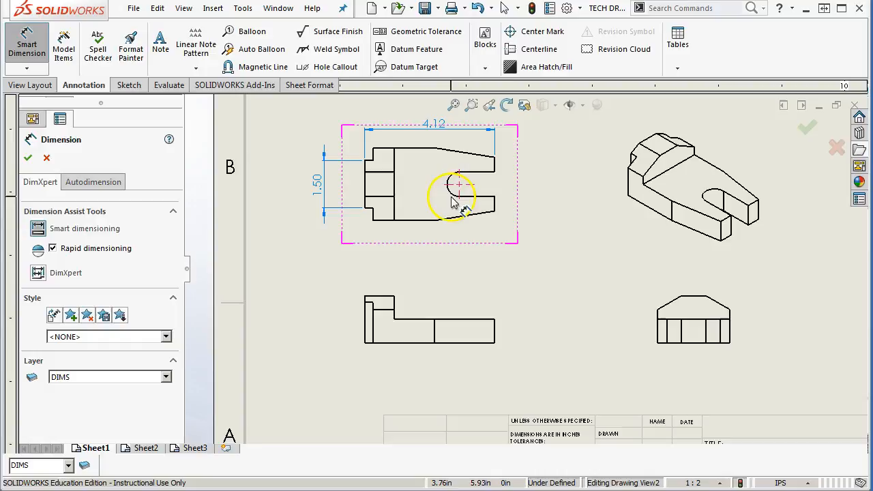
click(450, 187)
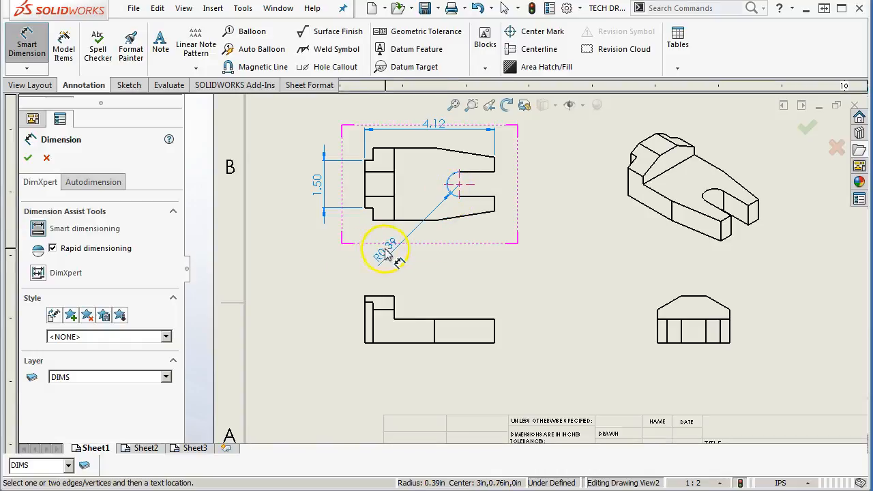
click(380, 251)
right_click(547, 272)
click(572, 327)
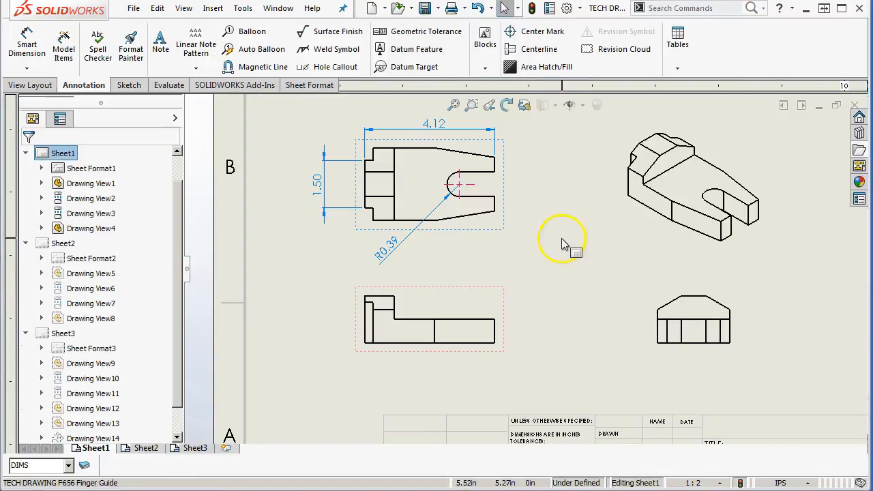
drag(383, 249, 416, 251)
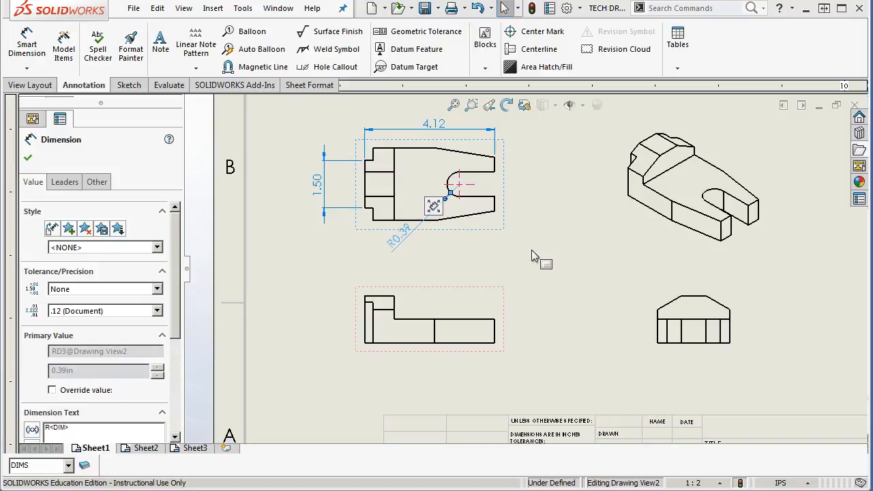
Look over the add-in commands available in the drawing and switch to the TECH DRAWING F657 Rod Support part
click(225, 89)
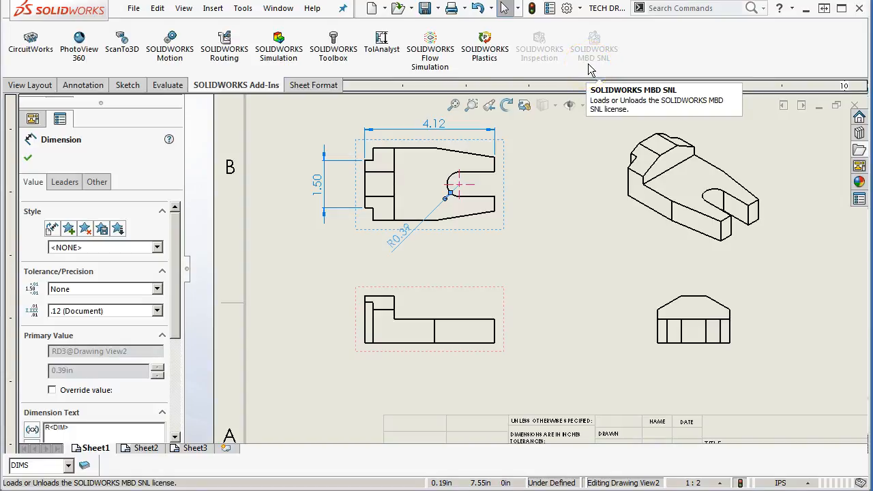
click(538, 189)
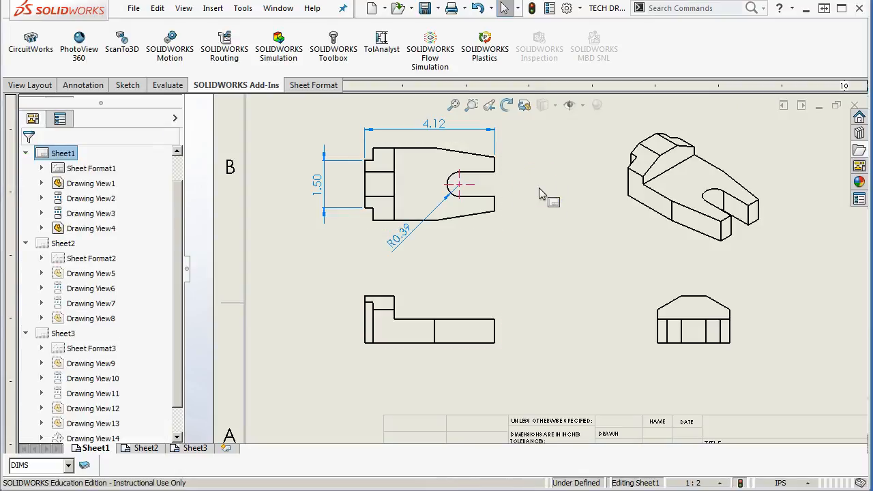
click(278, 8)
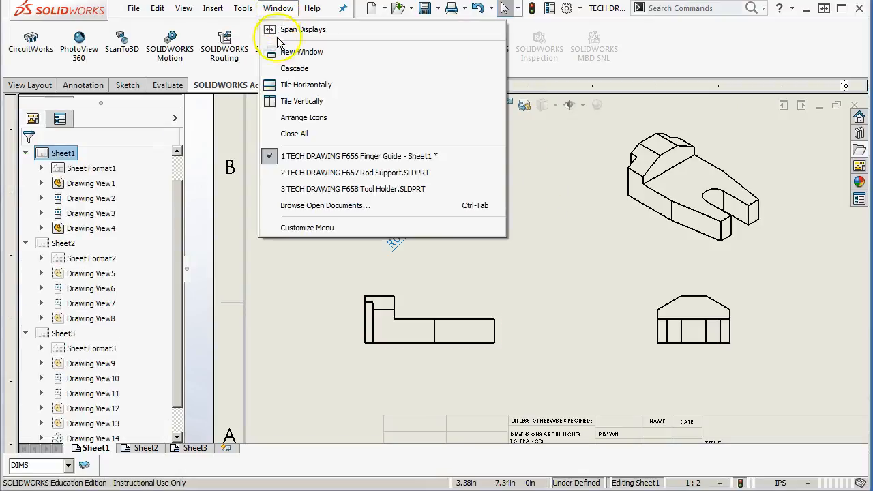
click(315, 174)
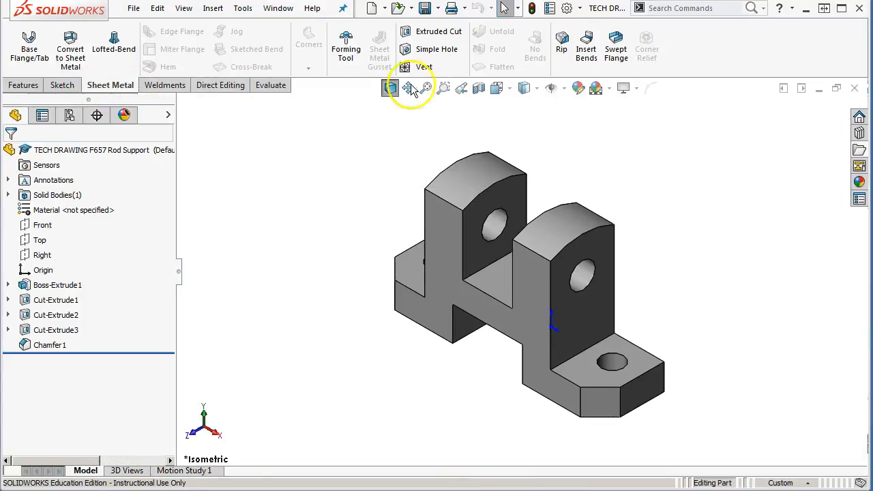
Look through the full list of Premium, SOLIDWORKS and other add-ins for the part and close the list
click(580, 9)
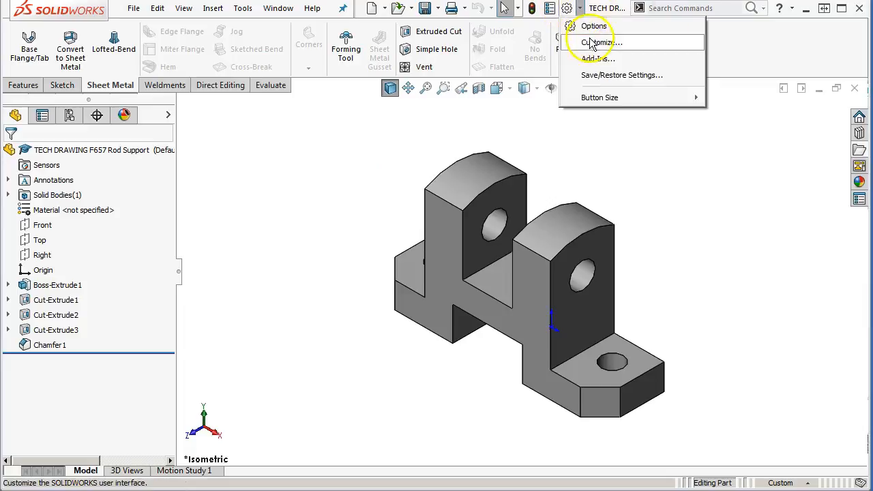
click(591, 57)
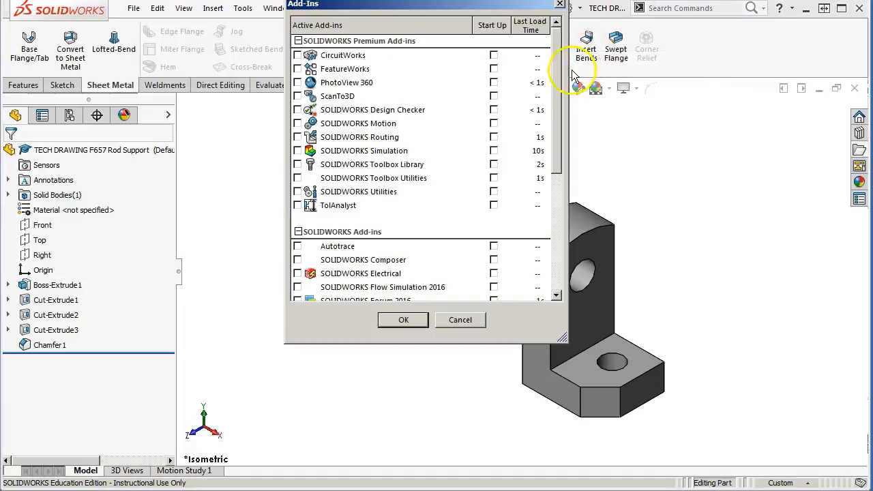
scroll(402, 127, down, 1)
scroll(400, 124, down, 2)
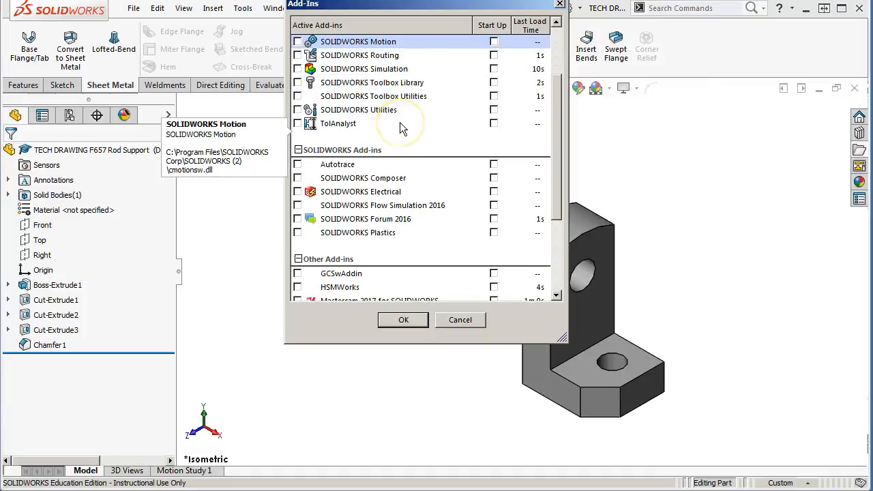
scroll(400, 124, up, 2)
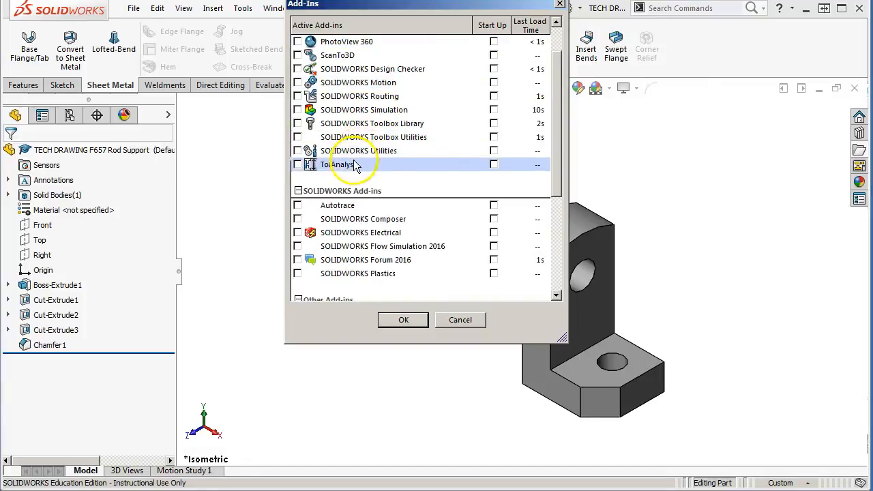
scroll(356, 127, up, 1)
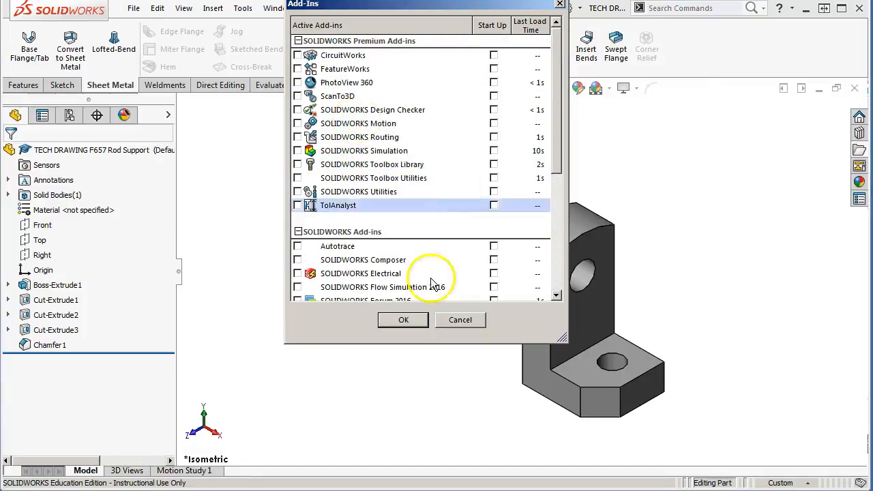
click(403, 319)
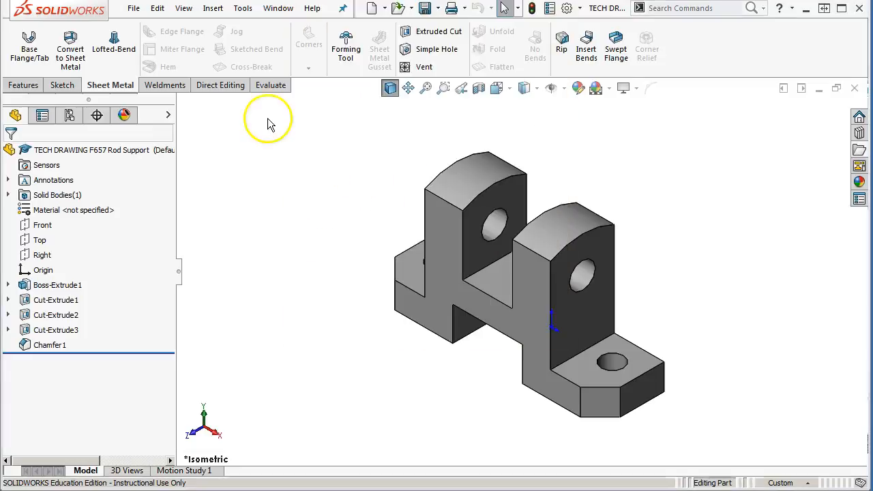
Add the SOLIDWORKS MBD command set to the Rod Support part's CommandManager and bring it up
right_click(278, 85)
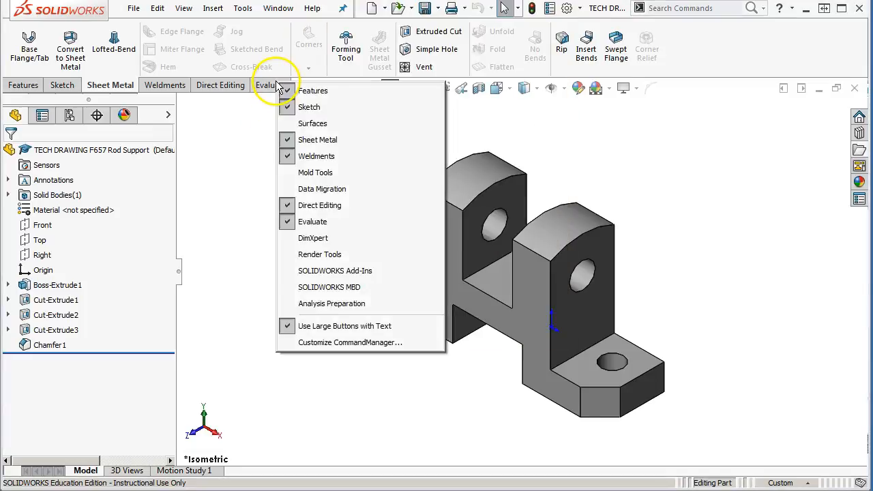
click(329, 287)
click(327, 89)
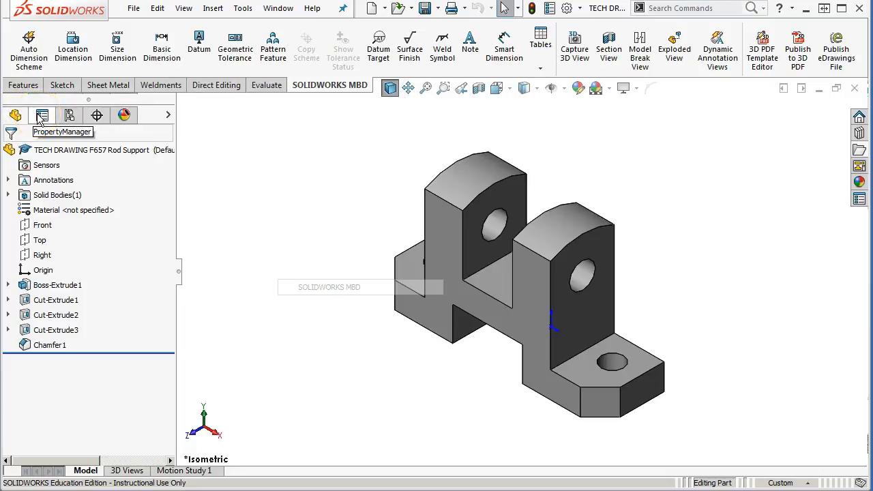
Examine the Rod Support's DimXpert and appearance listings and return to its feature tree
click(96, 115)
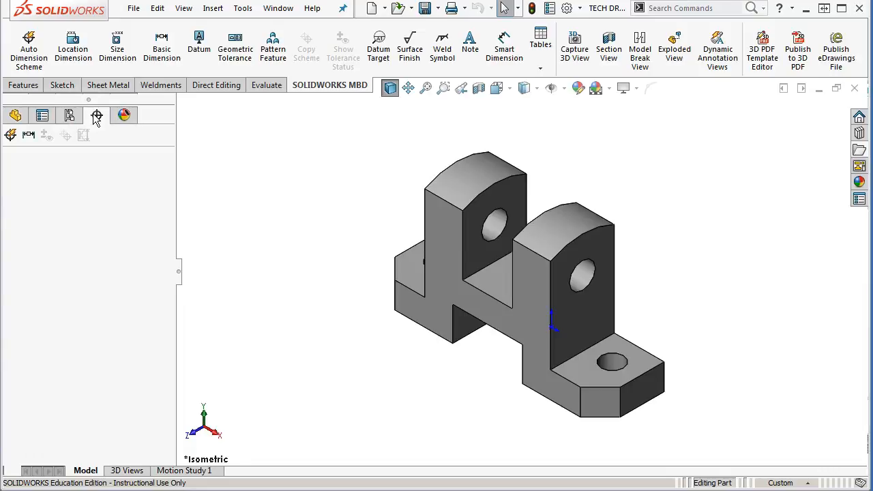
click(123, 116)
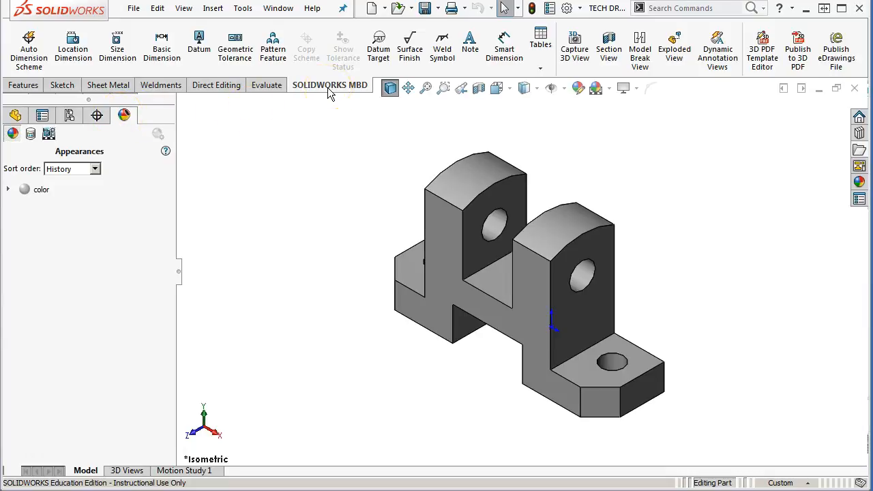
click(19, 117)
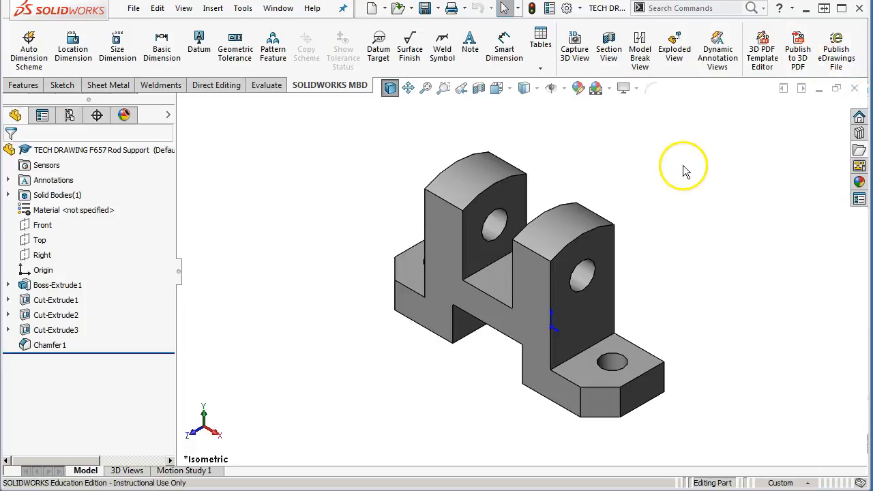
Remove the SOLIDWORKS MBD command set from the CommandManager
click(312, 146)
right_click(323, 91)
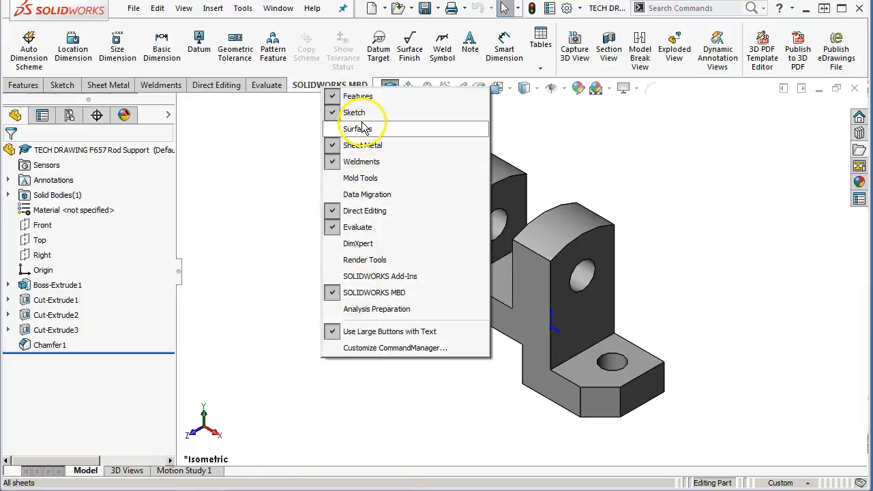
click(359, 296)
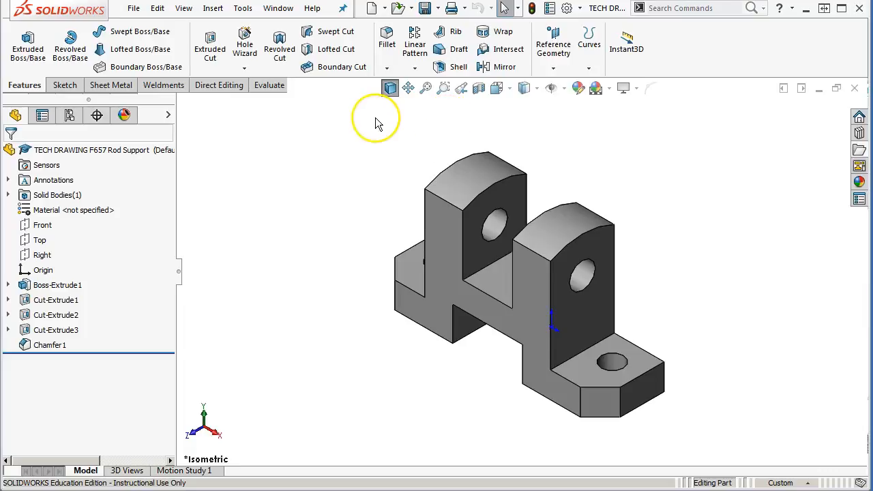
Return to the TECH DRAWING F656 Finger Guide drawing and bring up Sheet3 with the view layout commands
mouse_move(380, 159)
middle_down()
mouse_move(388, 120)
mouse_move(379, 175)
middle_up()
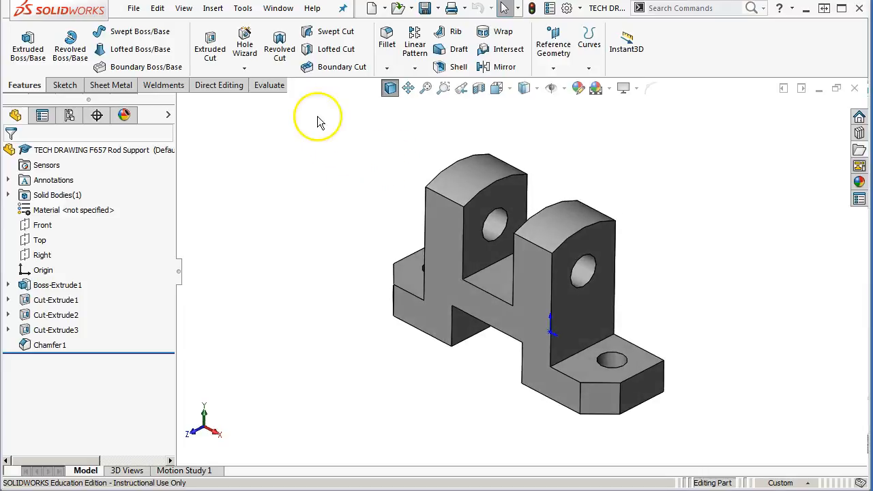
click(274, 8)
click(318, 172)
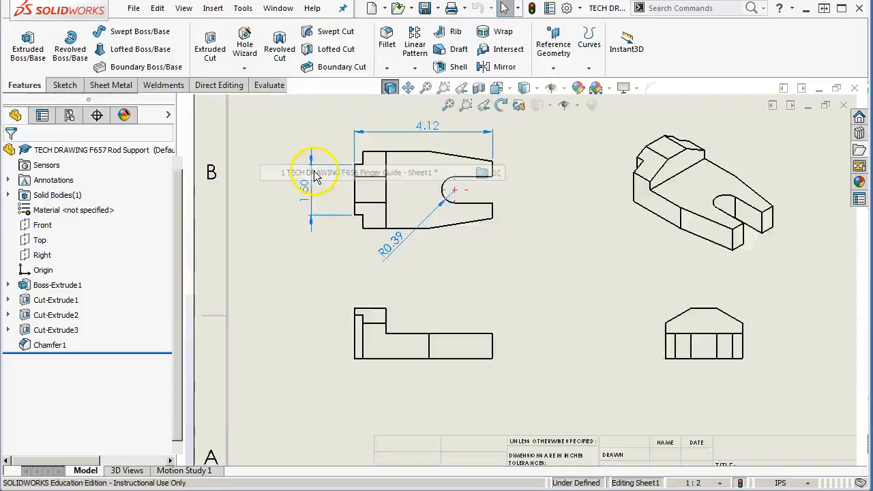
key(f)
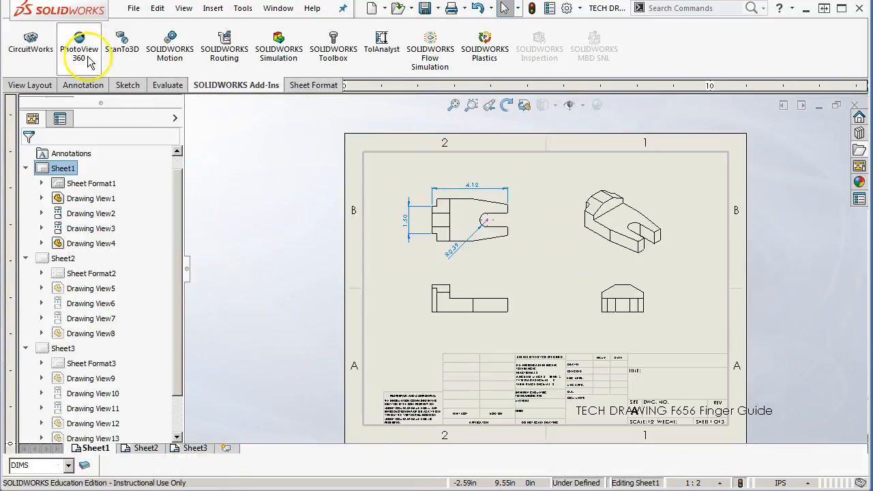
click(27, 86)
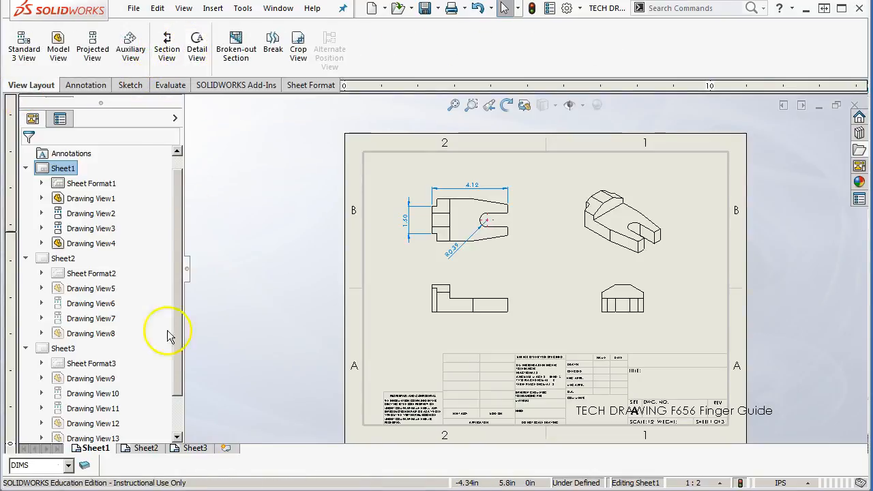
click(144, 449)
mouse_move(188, 450)
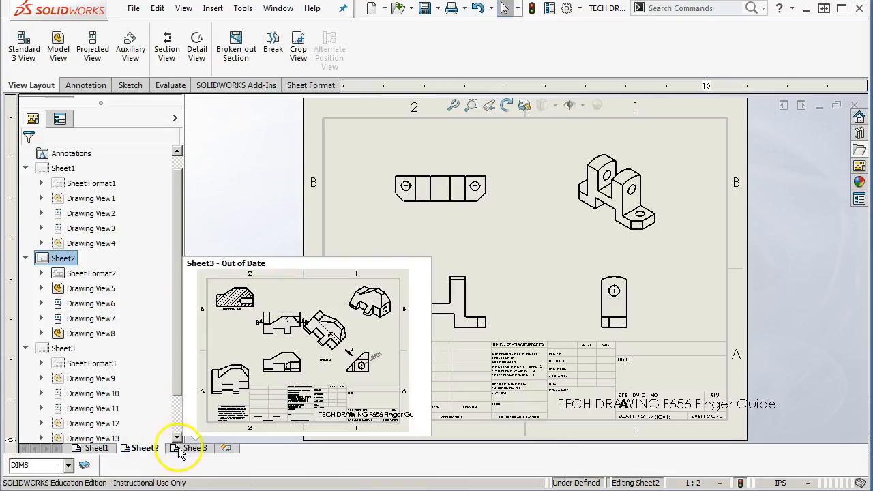
click(192, 448)
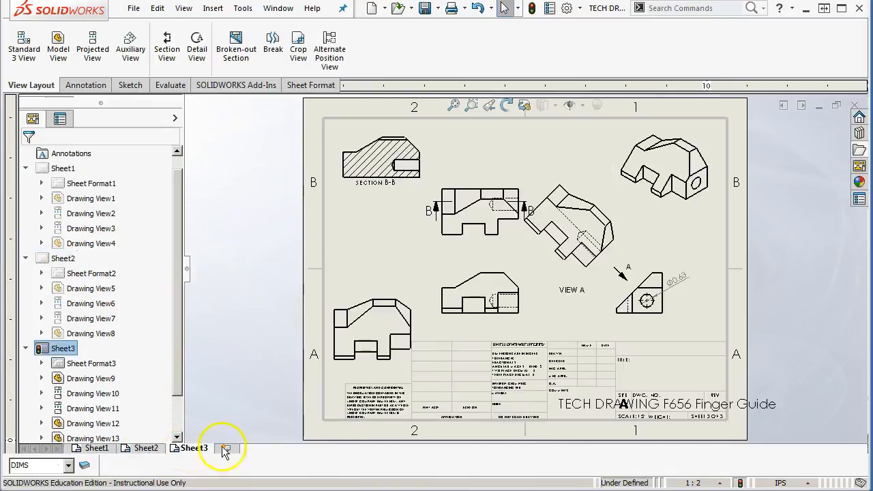
Create a circular detail view centred on the lower right corner of the Tool Holder's side view and place it beneath the VIEW A label
click(196, 47)
scroll(723, 362, down, 4)
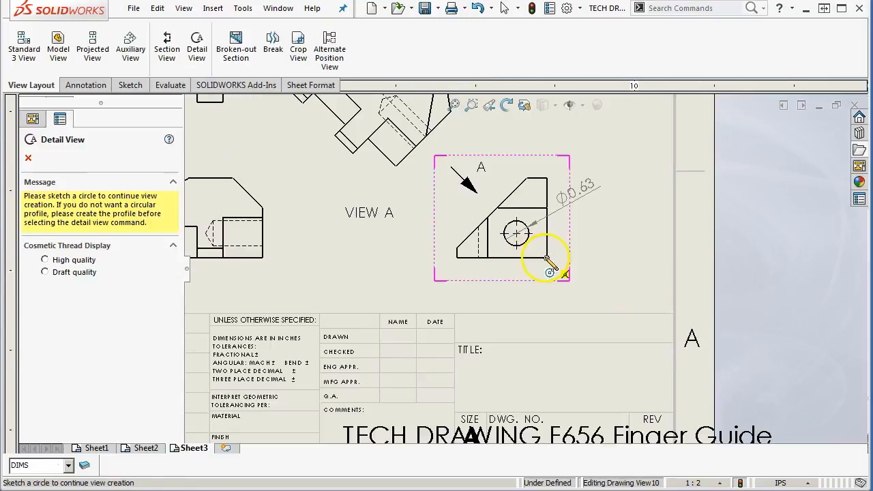
click(546, 258)
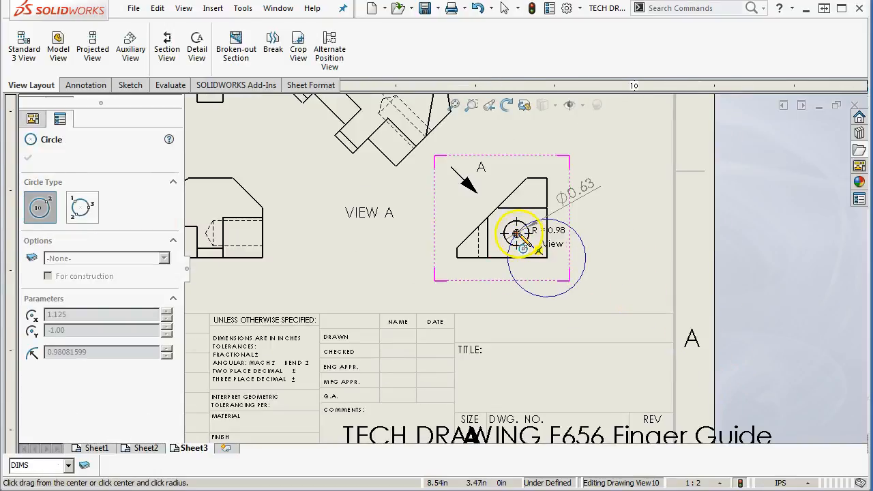
click(516, 233)
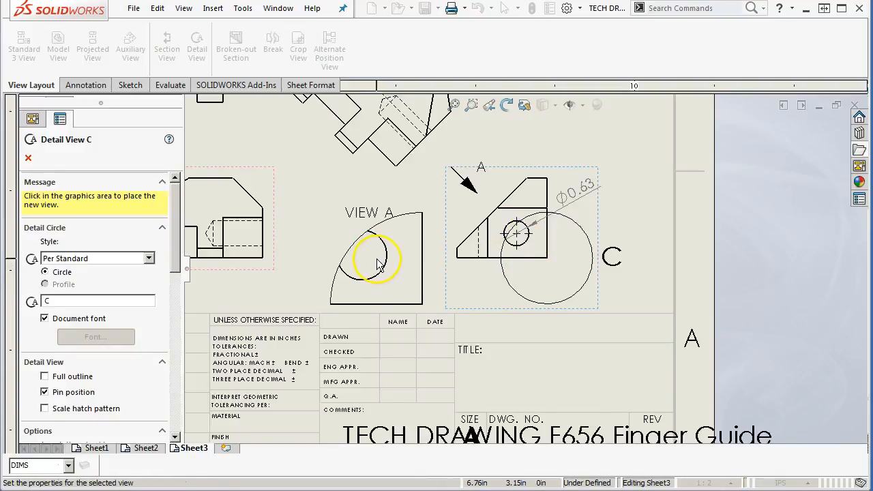
click(368, 256)
click(25, 157)
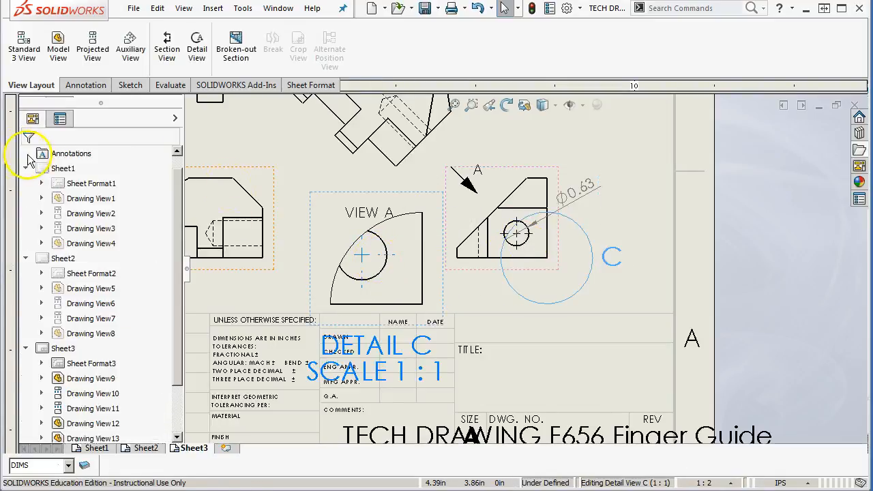
Shrink detail circle C slightly around the lower right corner of the Tool Holder's side view
double_click(594, 222)
click(607, 214)
mouse_move(584, 225)
mouse_down()
mouse_move(561, 248)
mouse_move(577, 234)
mouse_up()
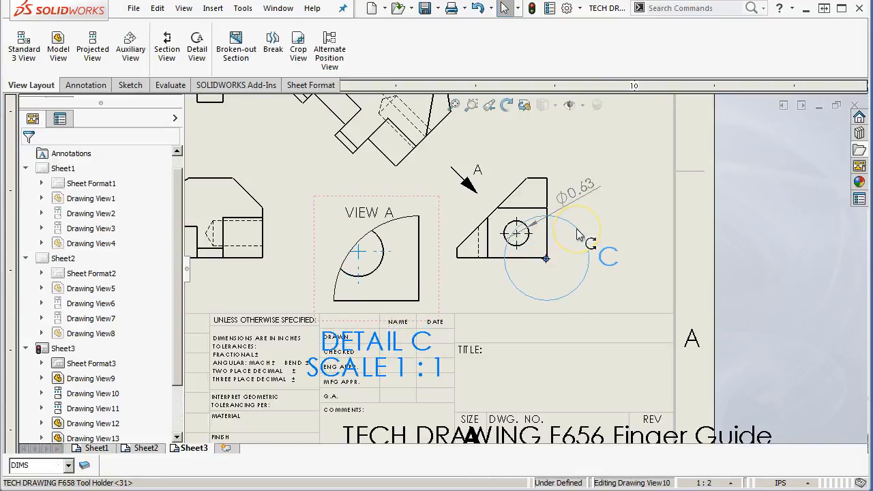
click(577, 234)
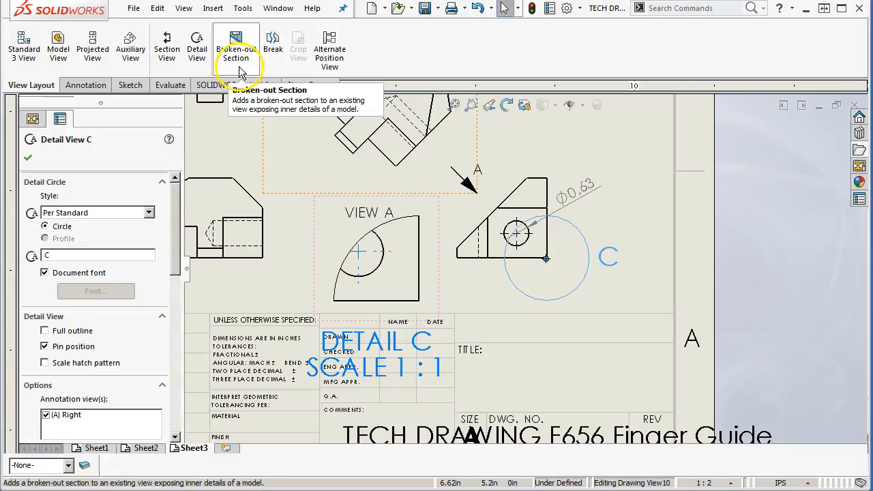
Create a broken-out section 0.10 in deep in the Tool Holder's front view, bounded by a closed spline around the hidden hole
click(236, 44)
scroll(370, 195, up, 5)
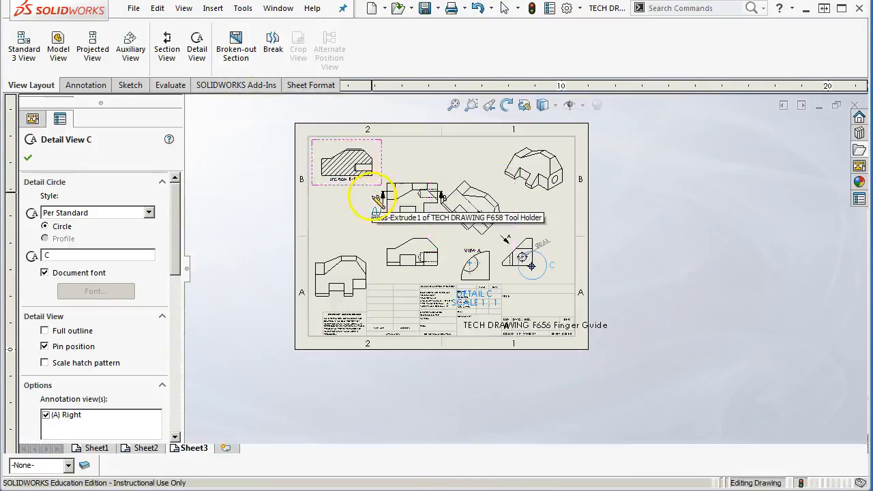
scroll(376, 204, down, 3)
scroll(467, 189, down, 2)
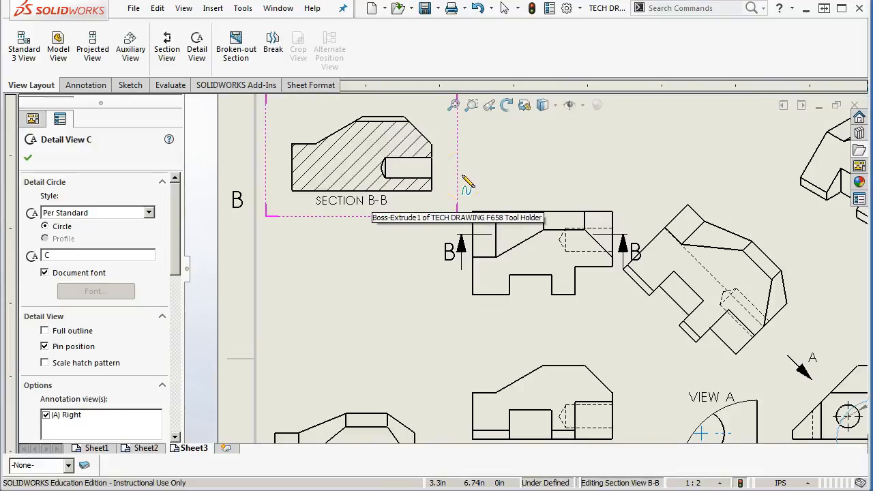
scroll(464, 326, up, 4)
scroll(520, 350, down, 4)
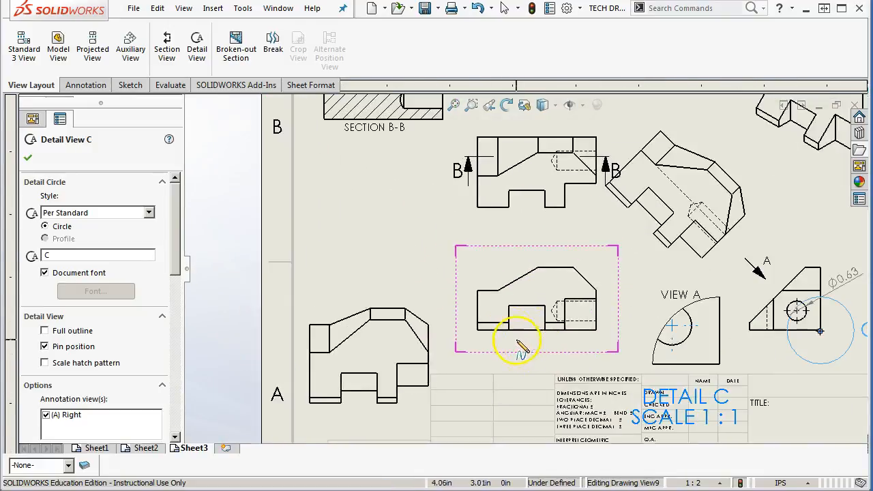
scroll(517, 341, down, 2)
scroll(629, 314, down, 2)
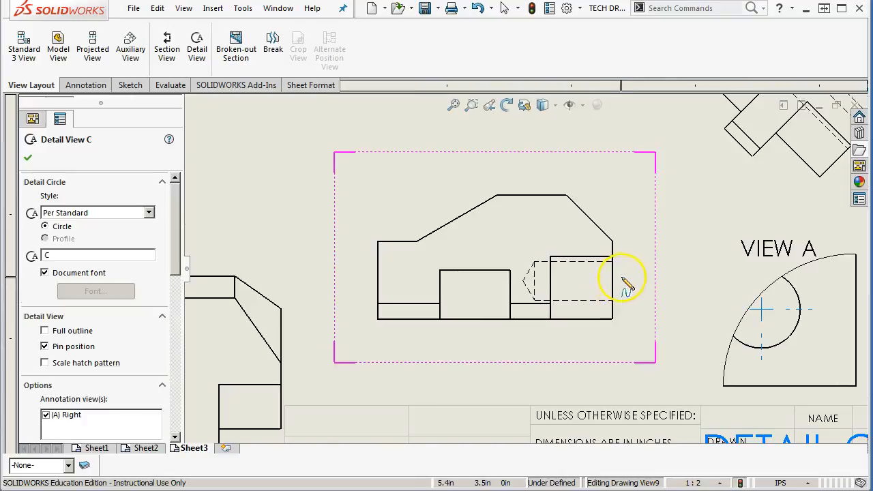
click(624, 279)
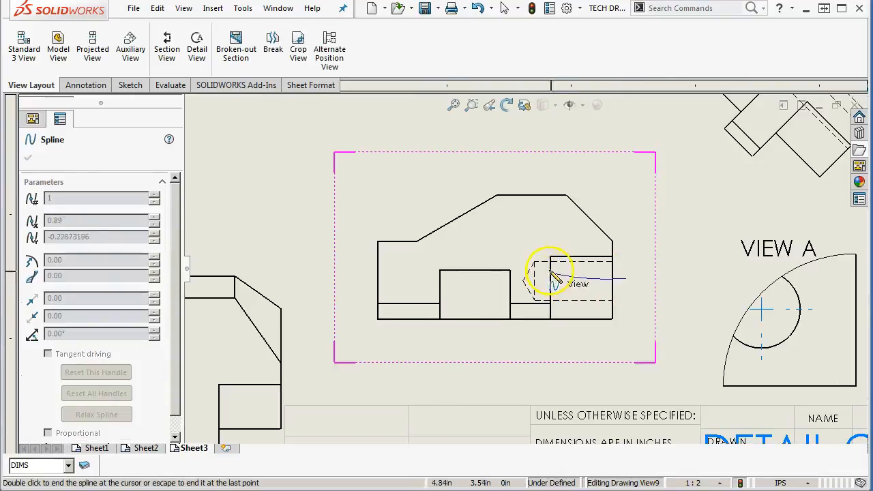
click(533, 254)
click(476, 286)
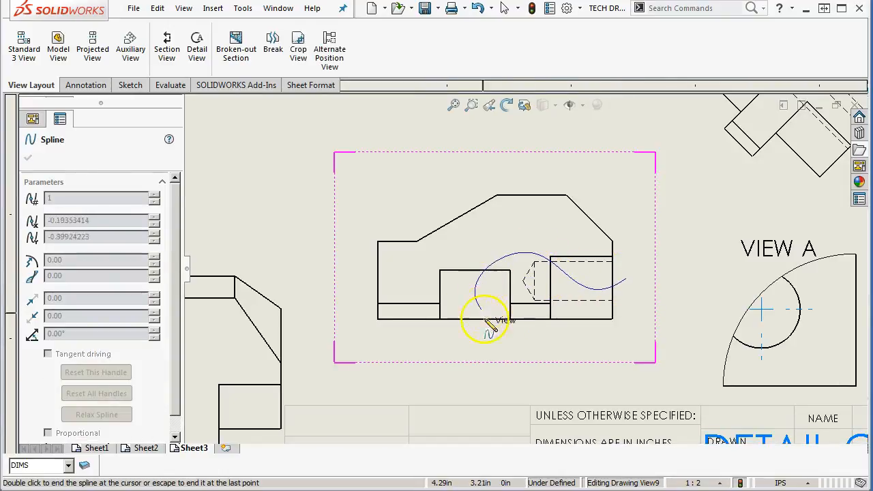
click(626, 279)
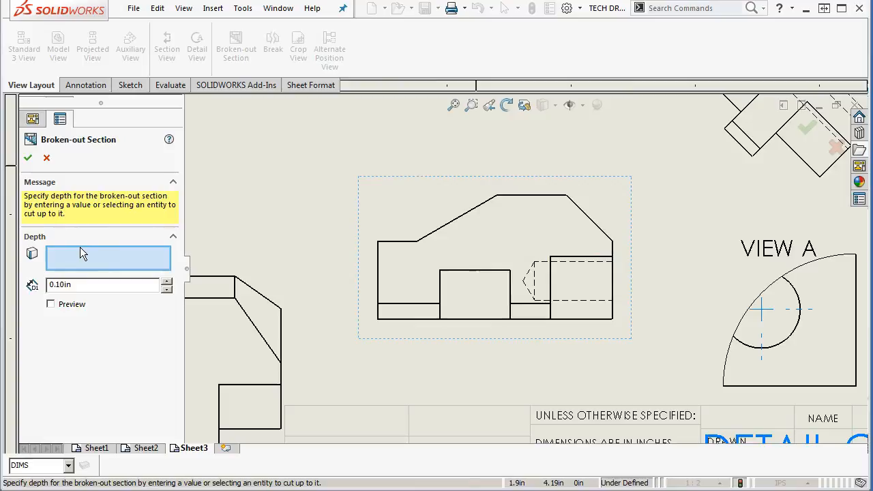
key(Return)
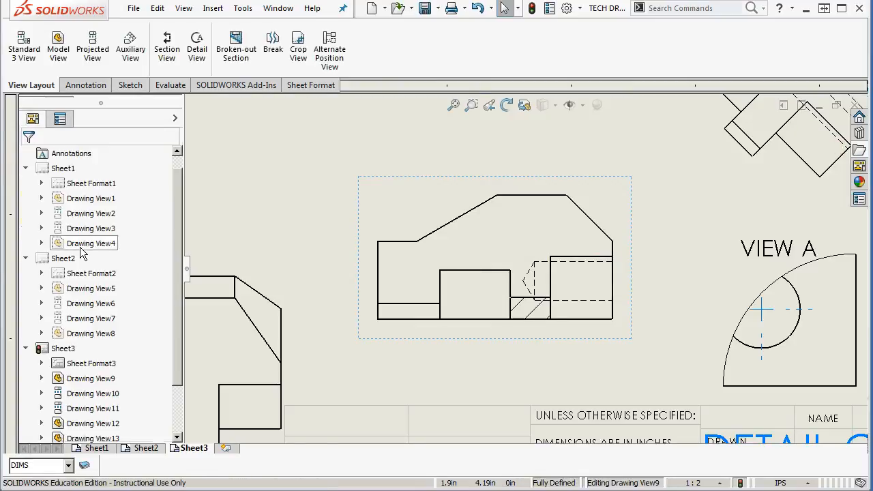
click(560, 332)
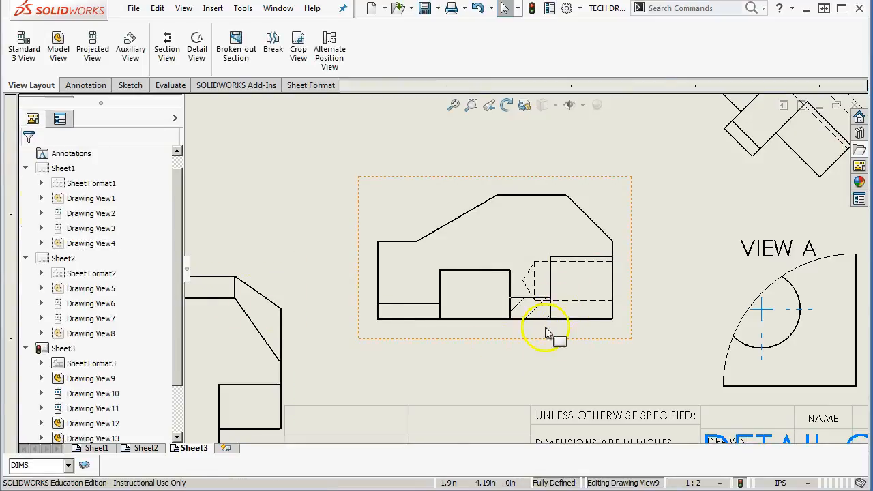
Locate the Tool Holder's front view, Drawing View9, in the drawing tree and expand it to reach its broken-out section
scroll(546, 333, up, 3)
drag(175, 275, 181, 329)
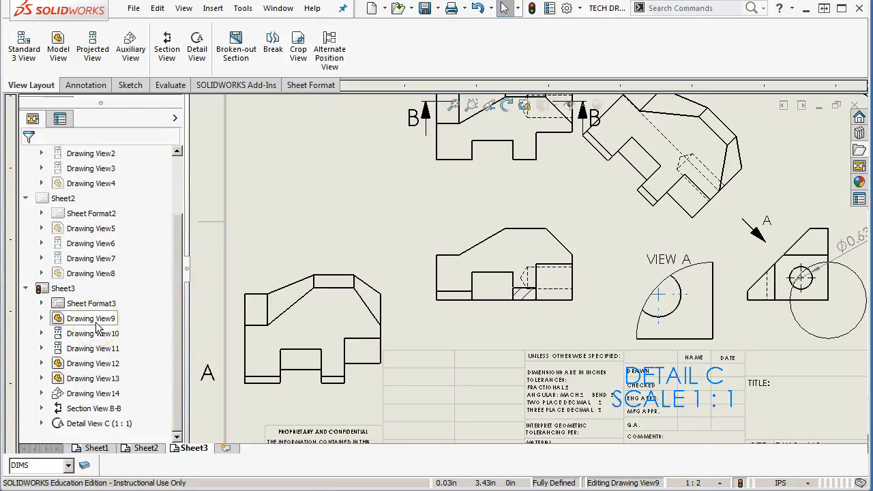
click(75, 424)
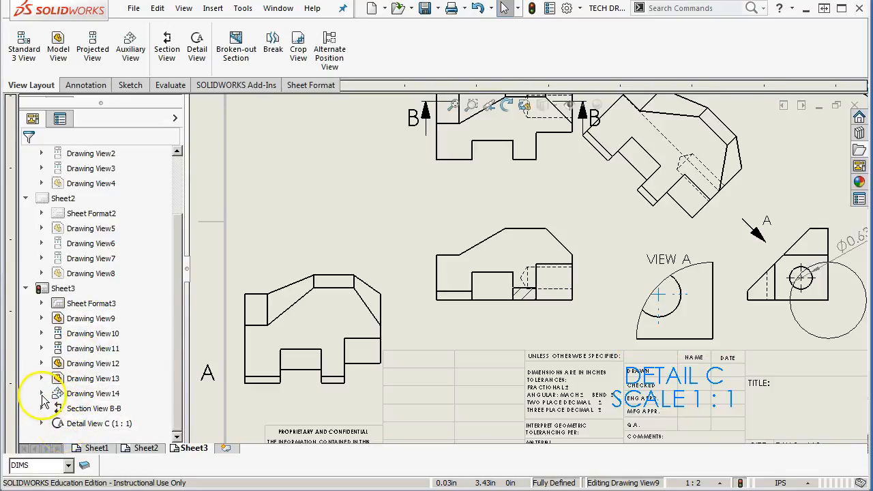
click(42, 307)
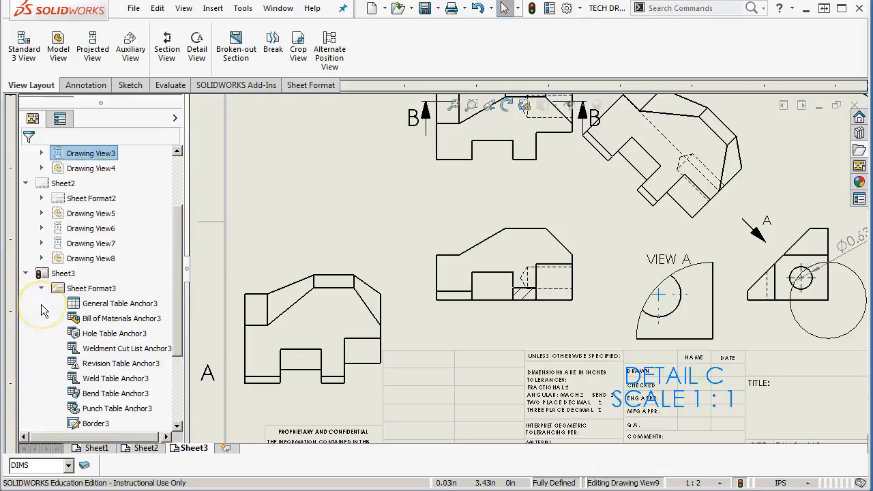
scroll(46, 313, down, 1)
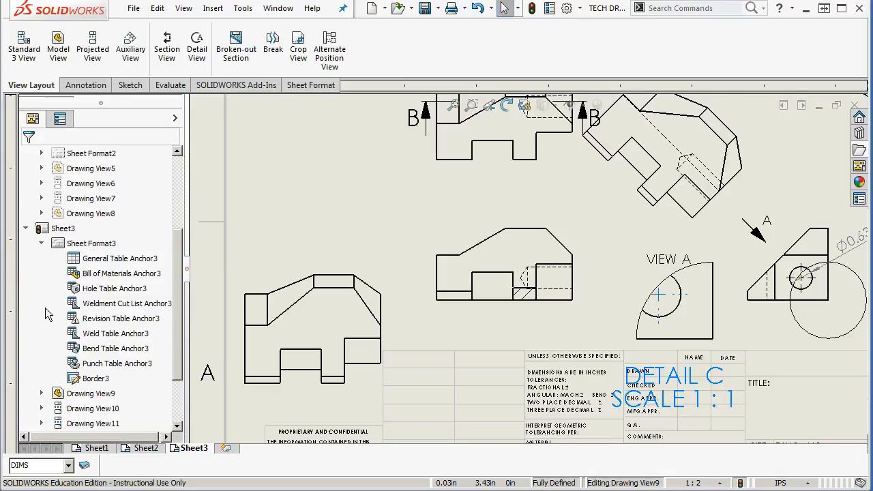
click(42, 250)
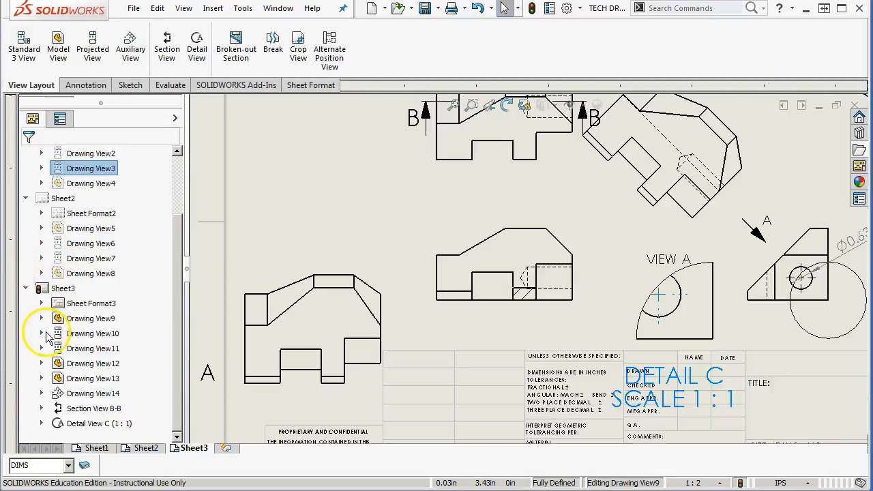
click(464, 234)
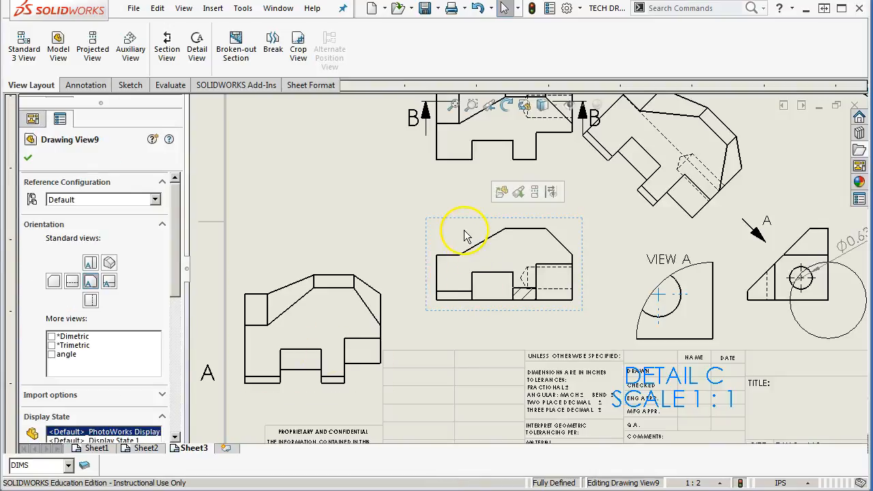
click(28, 158)
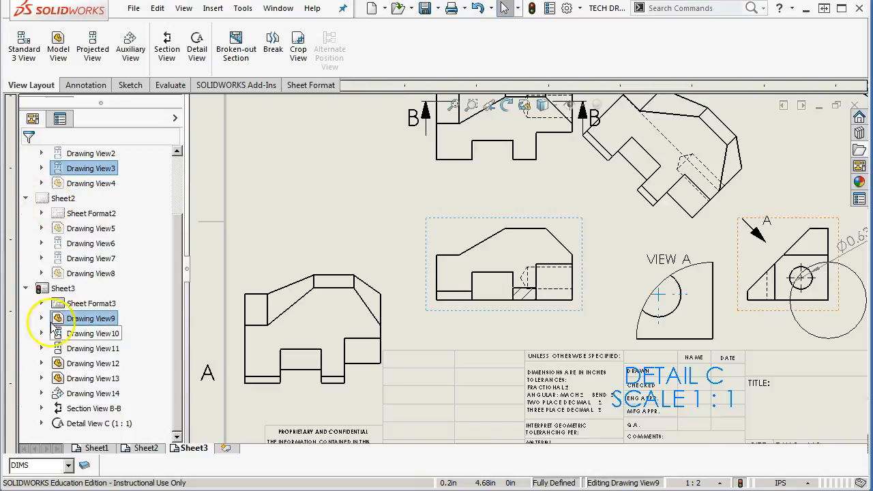
click(41, 319)
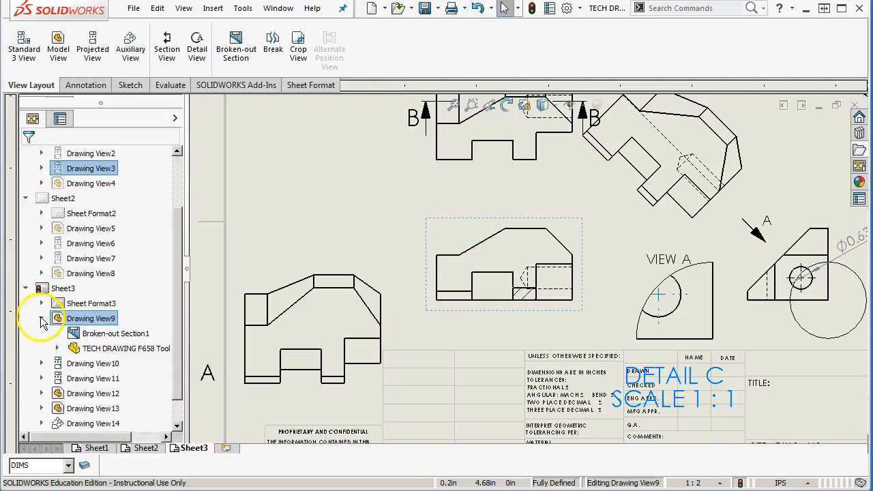
Redefine the broken-out section's depth by referencing the short horizontal edge beside the hidden hole in the view above, and collapse Sheet3 in the tree
click(100, 334)
right_click(99, 333)
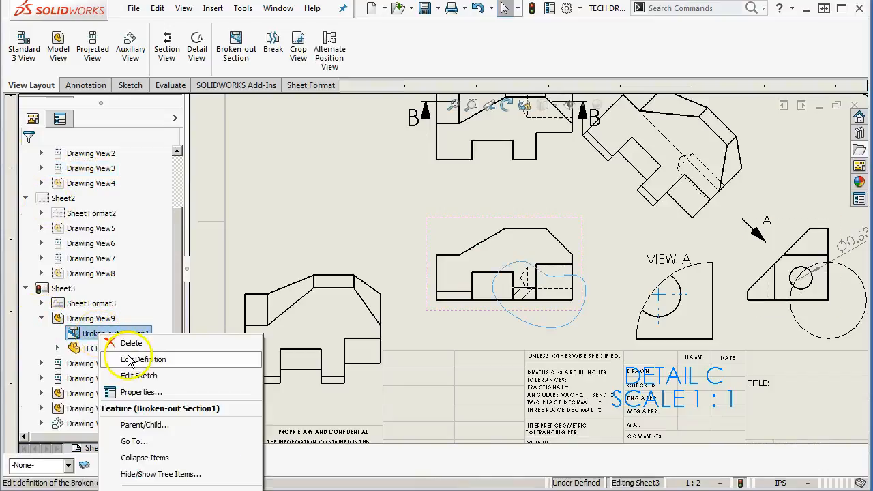
click(121, 360)
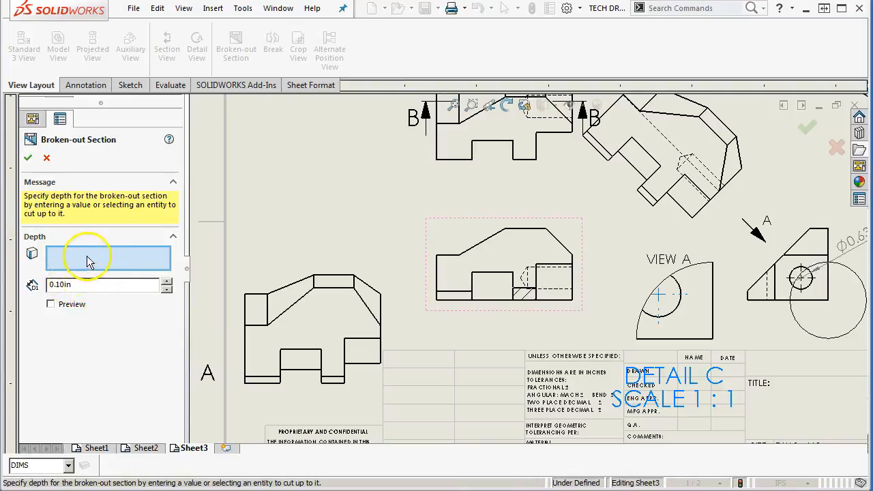
scroll(600, 183, up, 6)
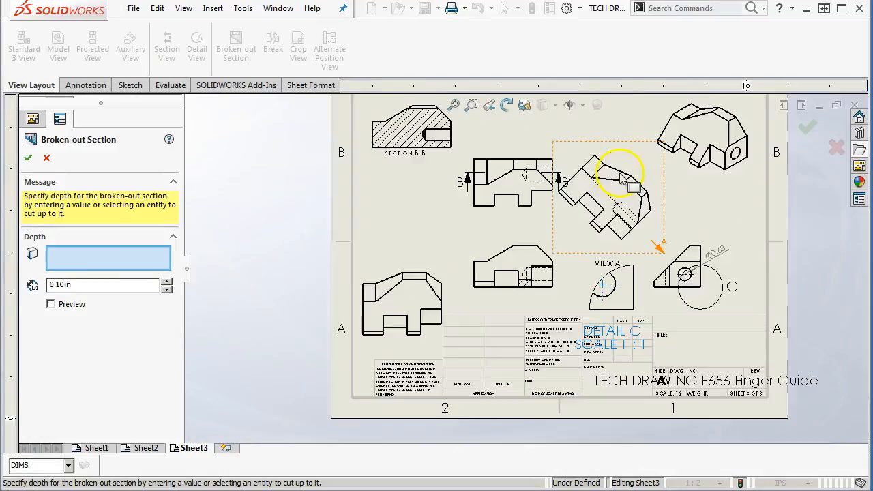
scroll(581, 167, down, 5)
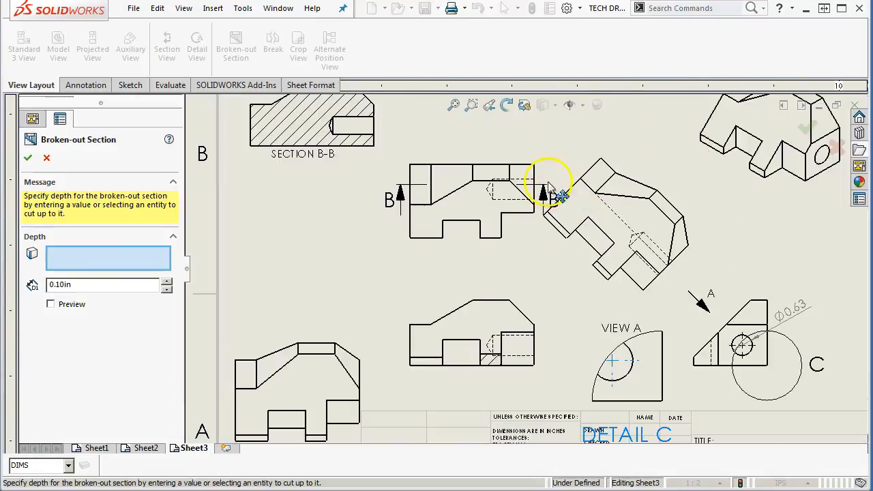
click(506, 183)
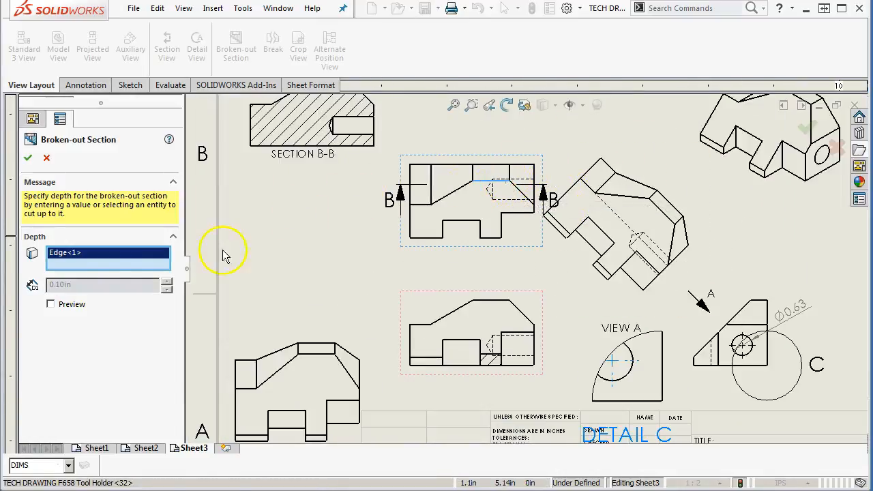
click(27, 158)
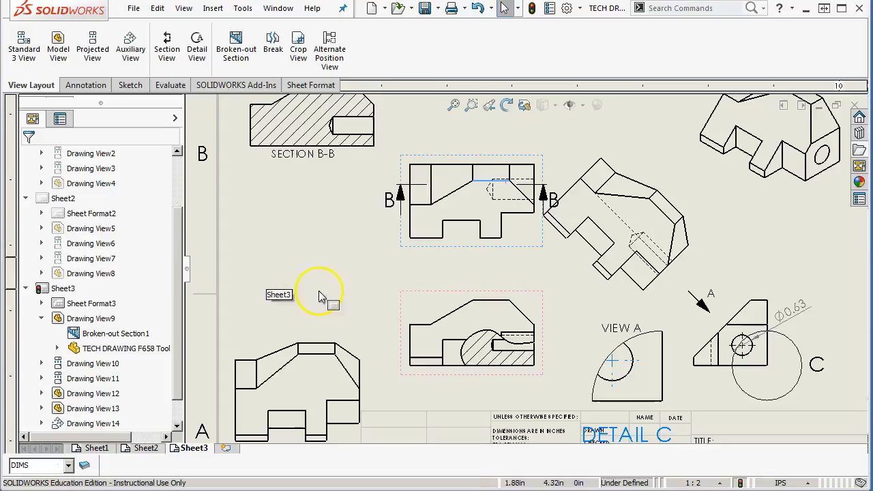
scroll(487, 253, down, 3)
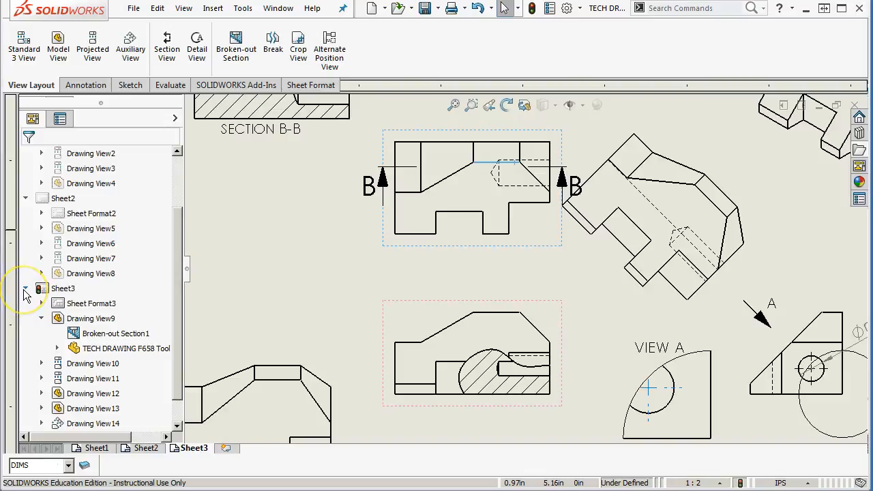
click(25, 289)
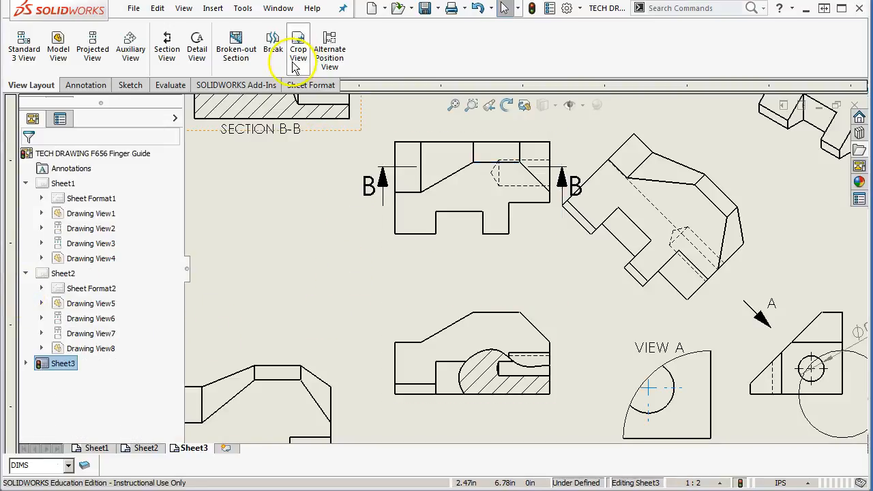
Break the Tool Holder view in the sheet's lower left corner with two vertical Zig Zag Cut lines and a 0.39 in gap
key(f)
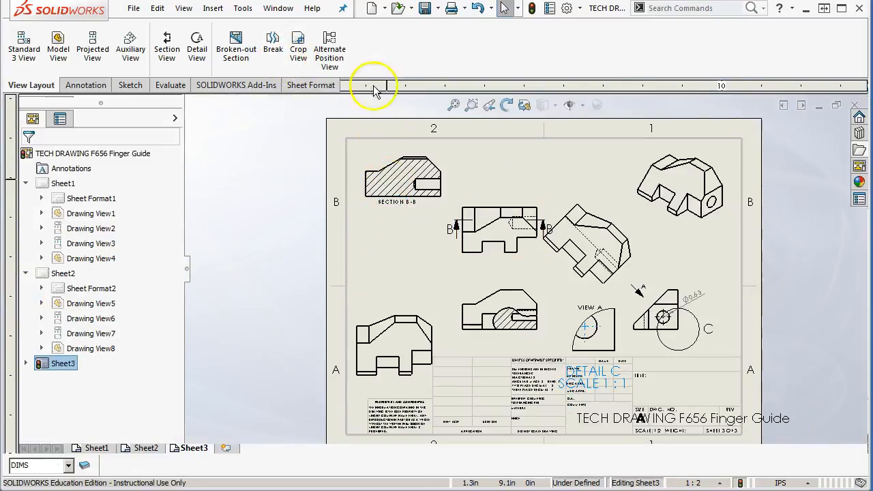
click(273, 42)
click(369, 320)
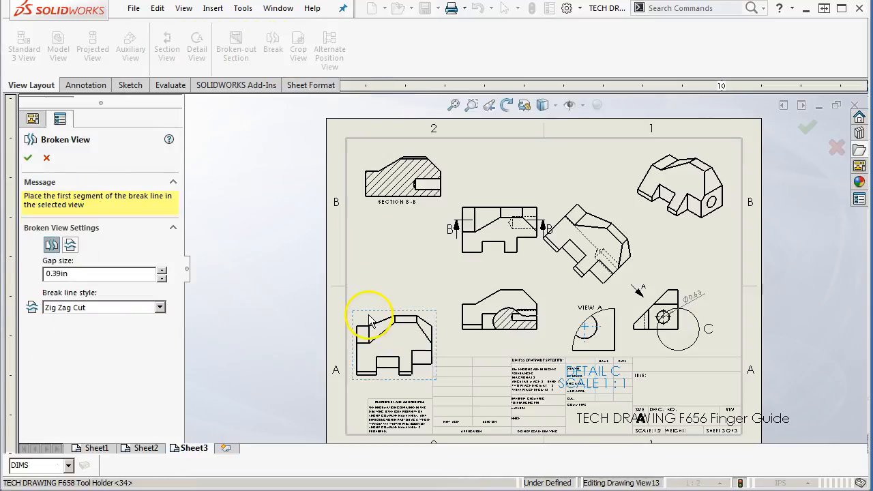
click(383, 343)
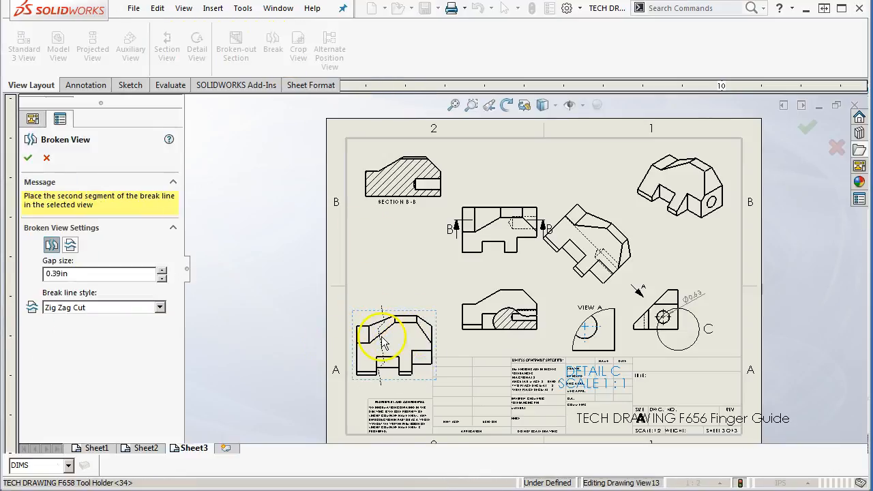
click(409, 347)
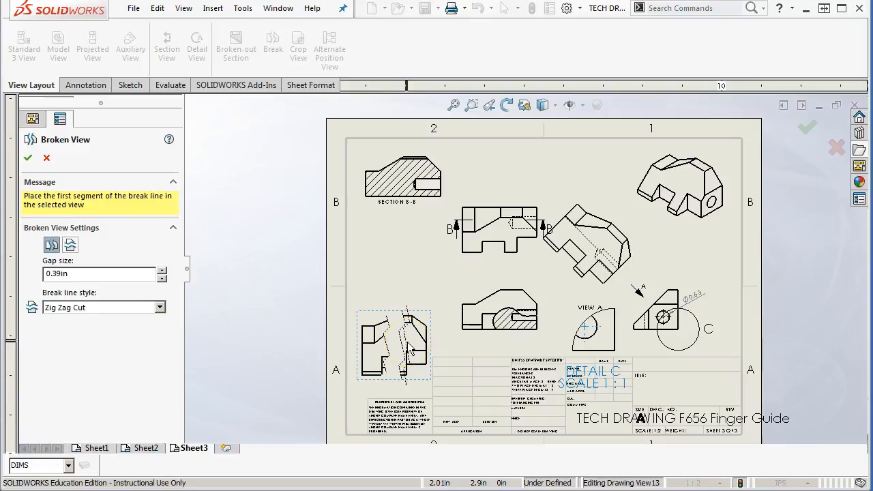
click(28, 159)
scroll(423, 361, down, 3)
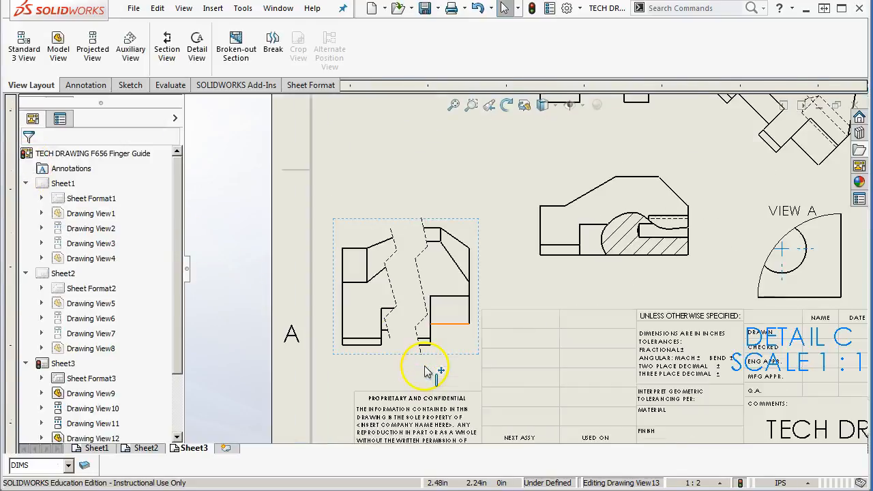
scroll(426, 372, up, 4)
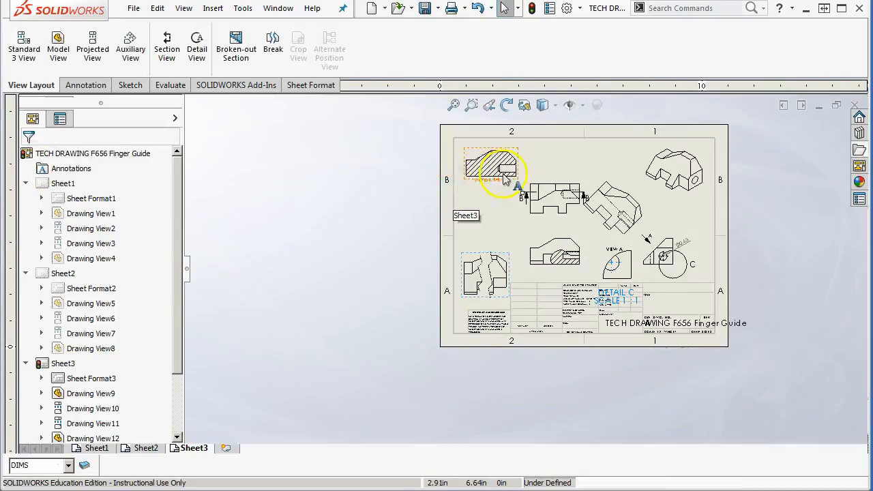
scroll(512, 183, down, 2)
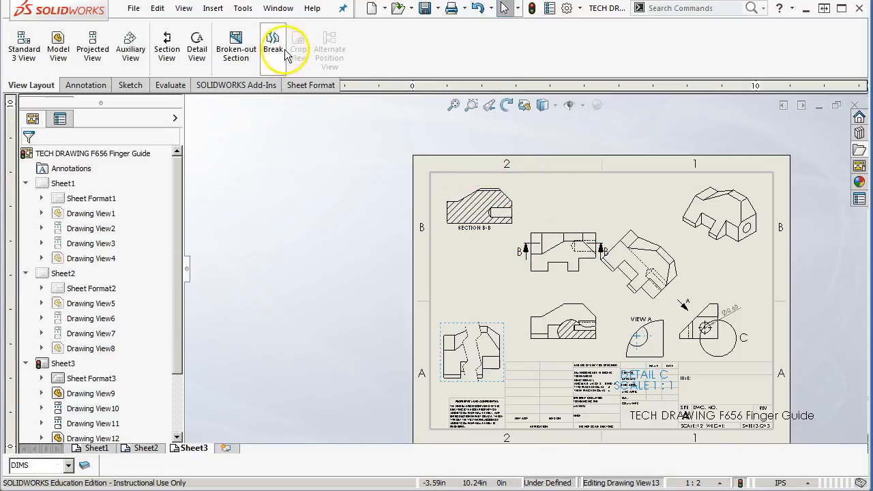
scroll(682, 311, up, 3)
scroll(668, 315, down, 3)
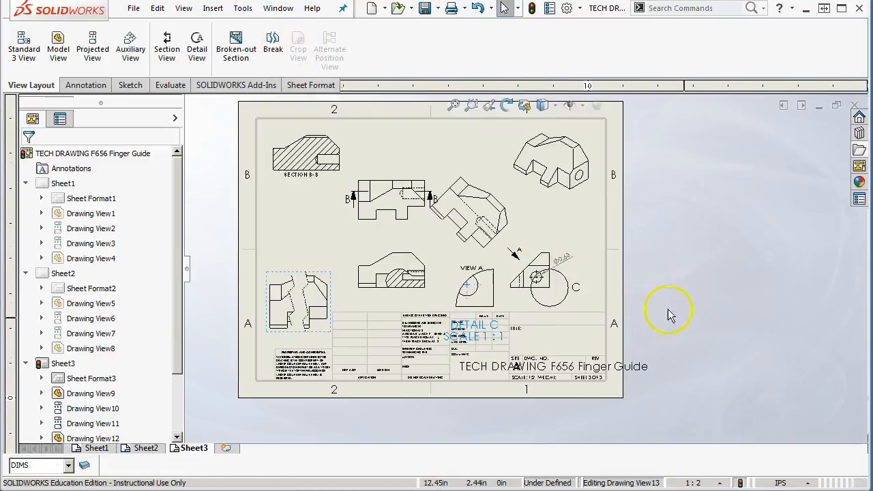
scroll(468, 205, down, 2)
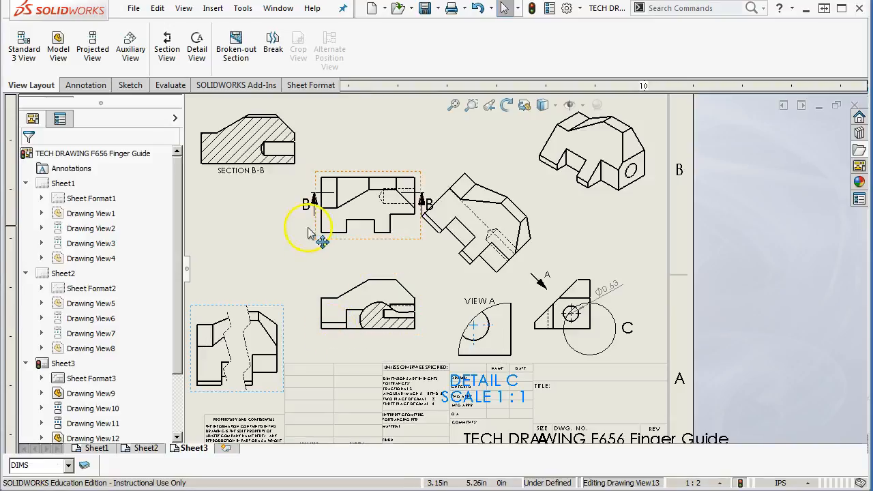
click(269, 179)
click(205, 167)
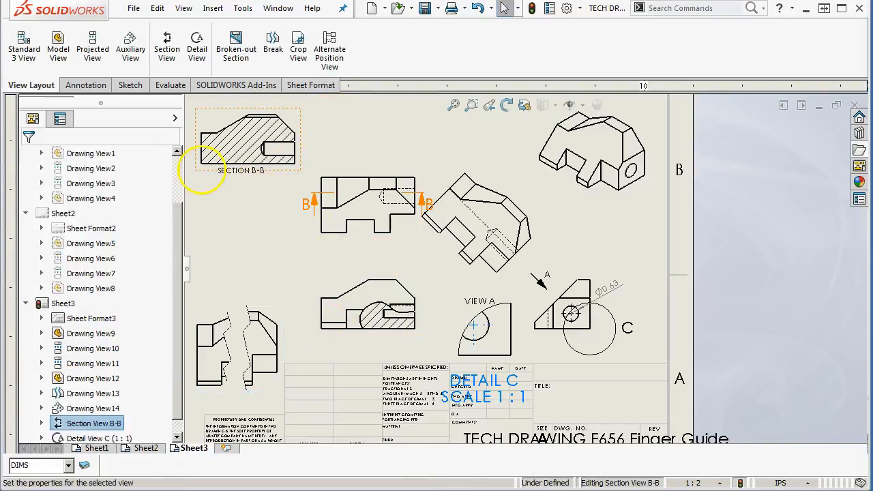
scroll(237, 138, up, 2)
scroll(237, 140, down, 2)
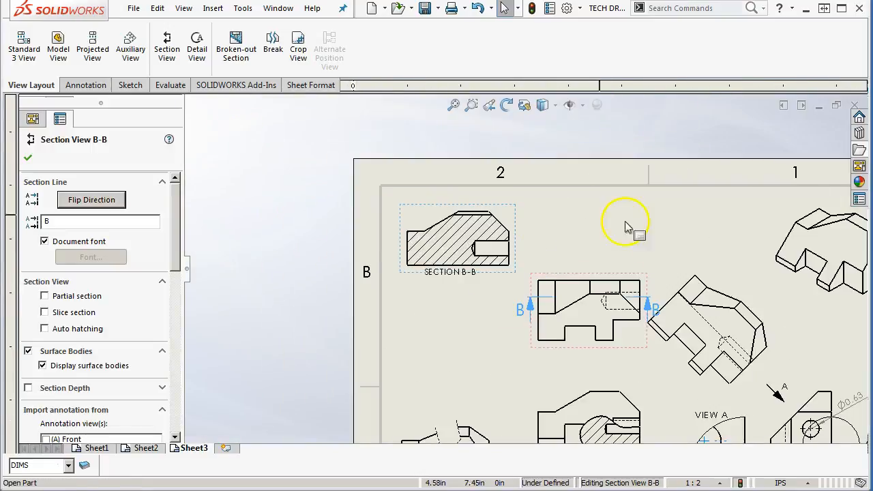
scroll(622, 222, down, 3)
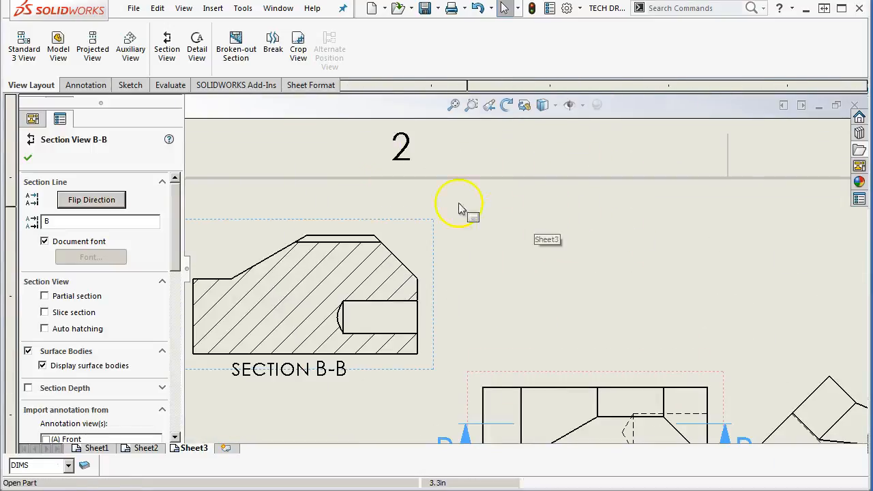
click(298, 47)
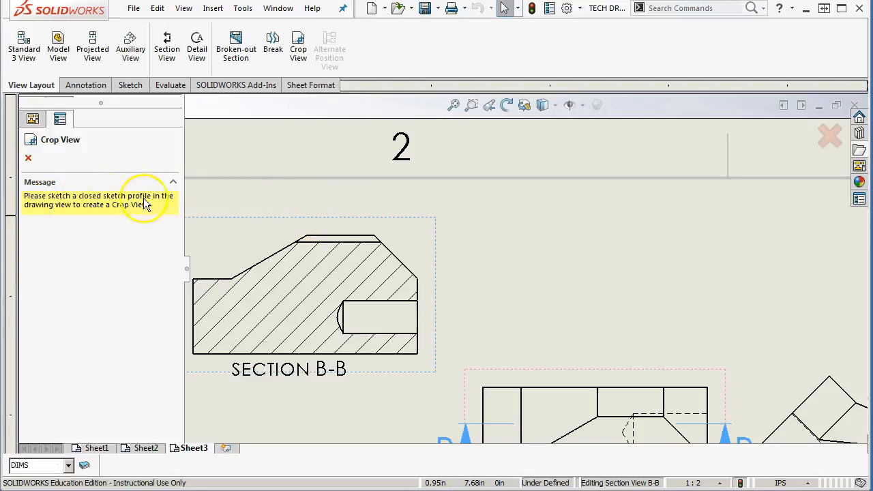
click(28, 158)
Sketch a tilted ellipse with a major radius of about 1.40 in over the upper sloped corner of Section View B-B
click(391, 227)
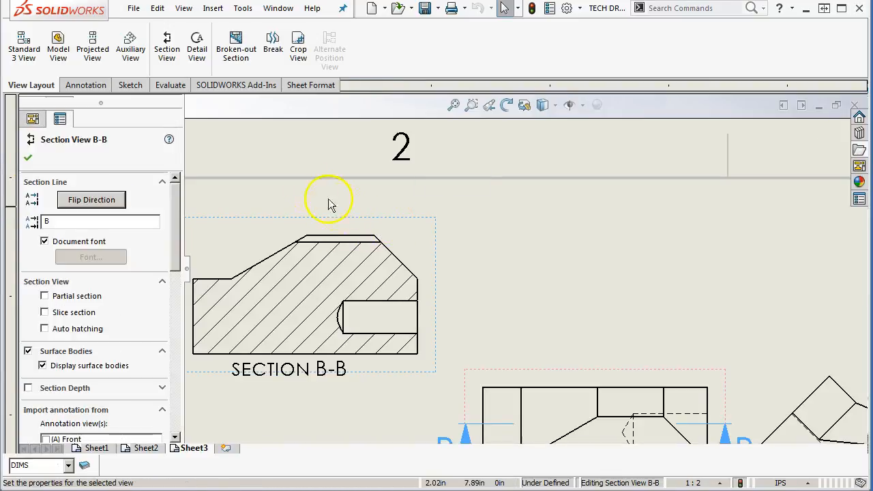
click(120, 90)
click(113, 48)
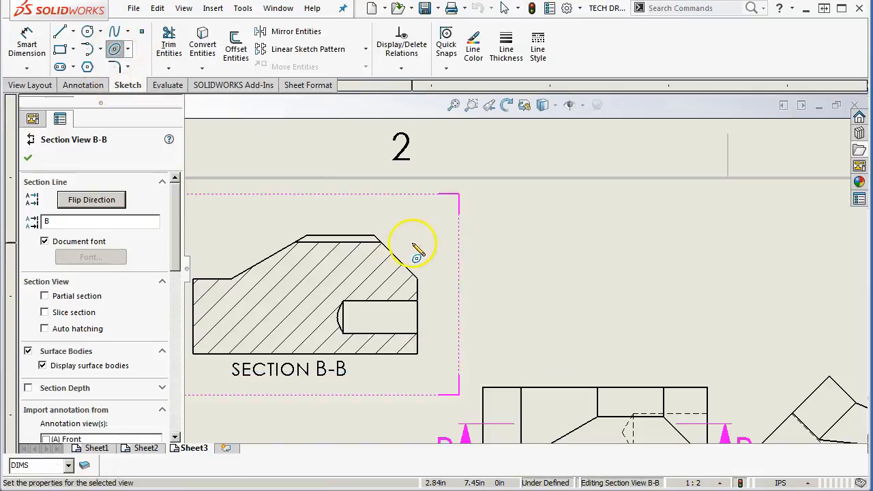
click(414, 243)
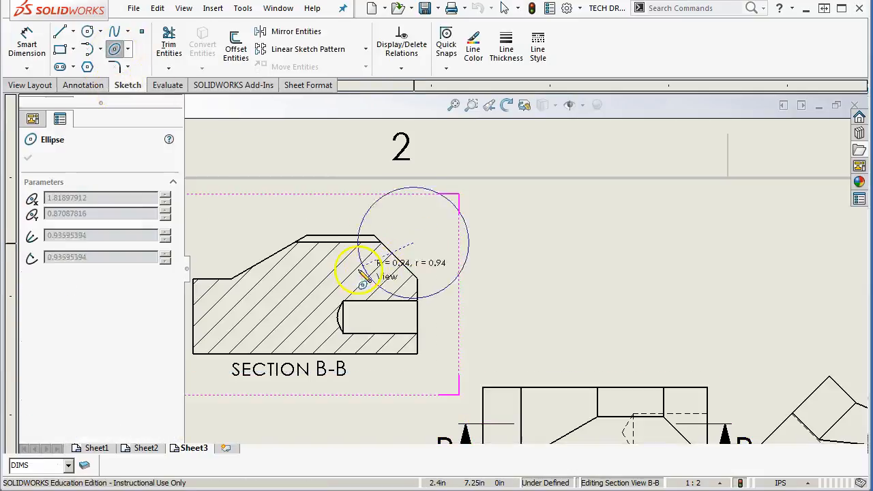
click(397, 210)
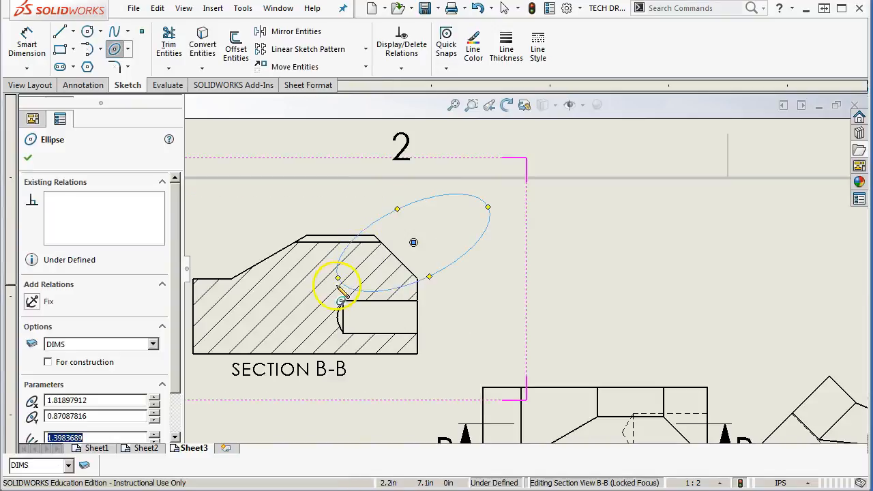
click(337, 278)
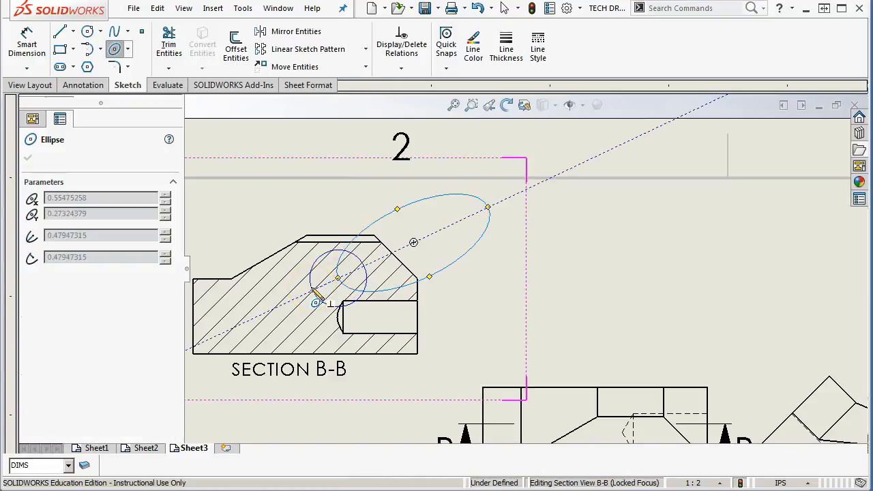
key(Escape)
key(Escape)
key(Escape)
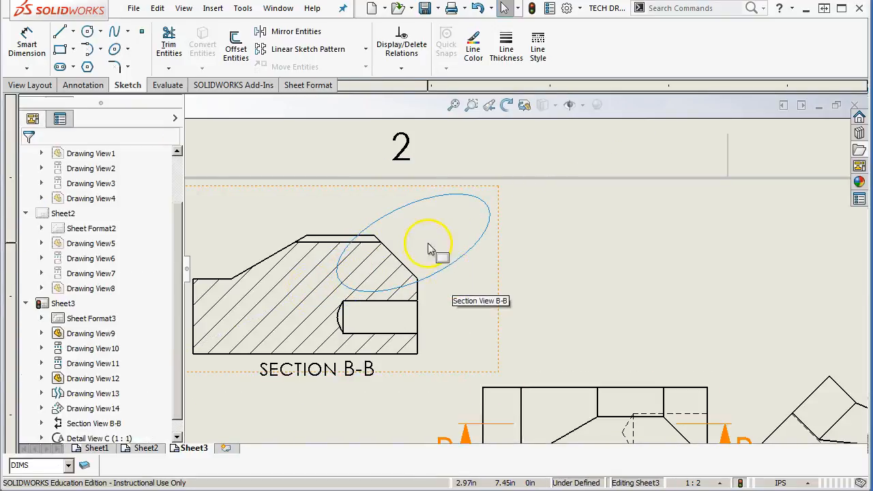
Move the ellipse's centre onto the hole in Section View B-B and reshape it to enclose the hole, with a radius of about 1.13 in
click(424, 269)
drag(415, 243, 392, 317)
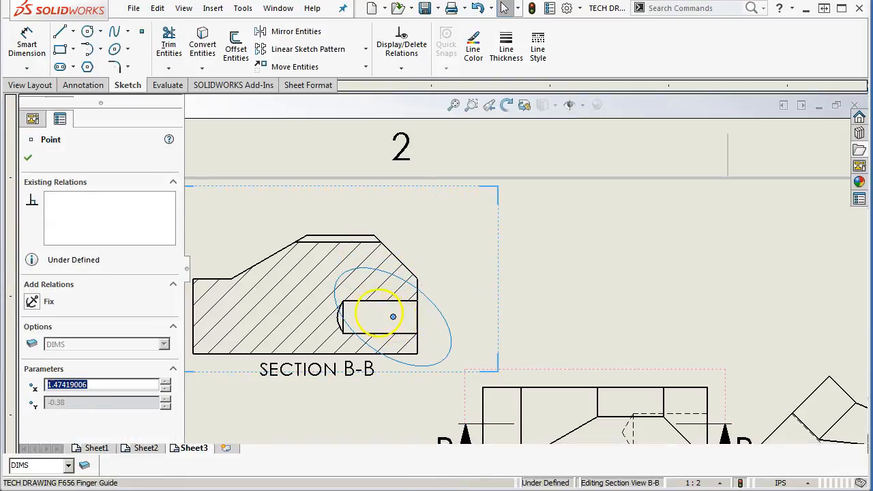
mouse_move(348, 280)
mouse_down()
mouse_move(319, 285)
mouse_move(335, 289)
mouse_up()
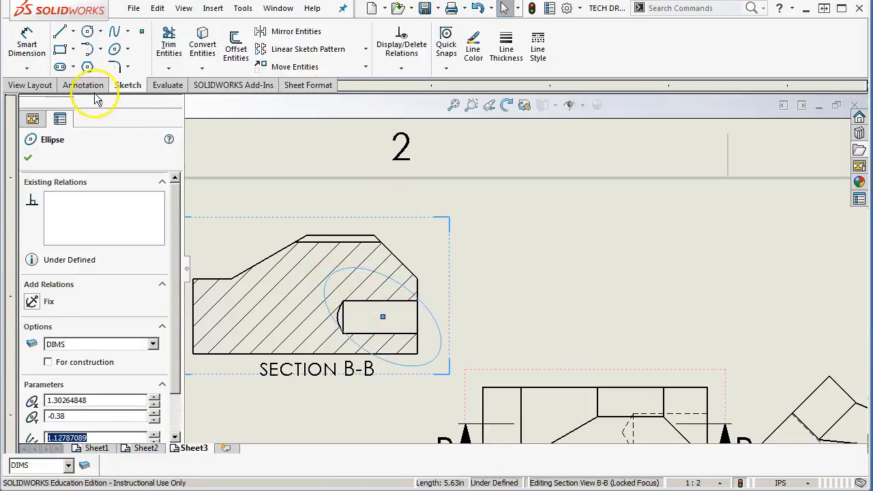
Crop Section View B-B to the ellipse around the hole and return the editing focus to Sheet3
click(30, 84)
click(298, 43)
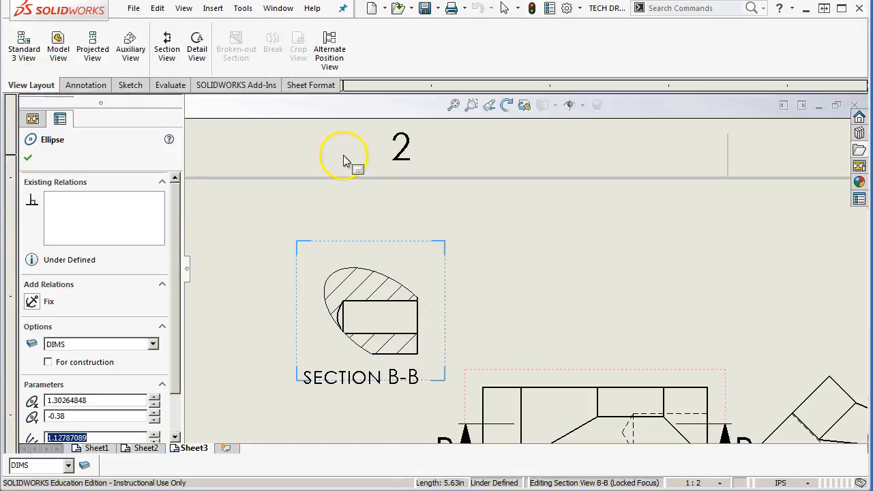
click(27, 158)
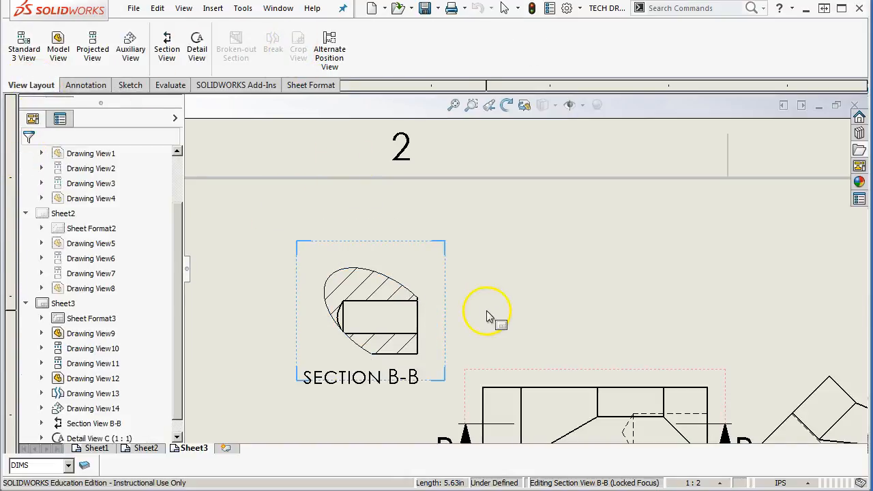
scroll(460, 329, up, 2)
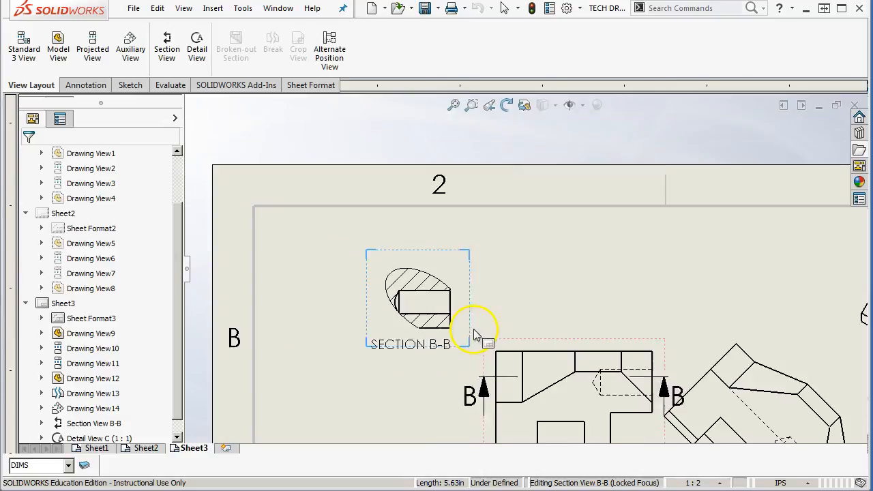
click(454, 105)
double_click(536, 150)
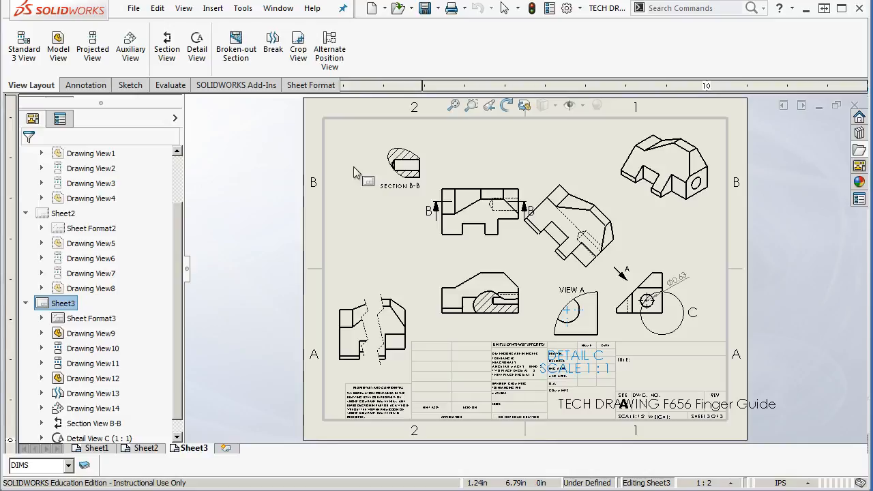
click(387, 290)
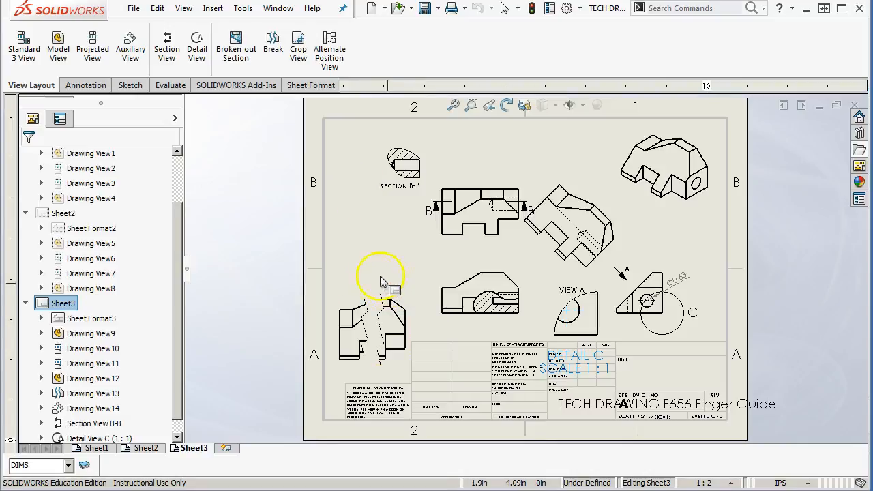